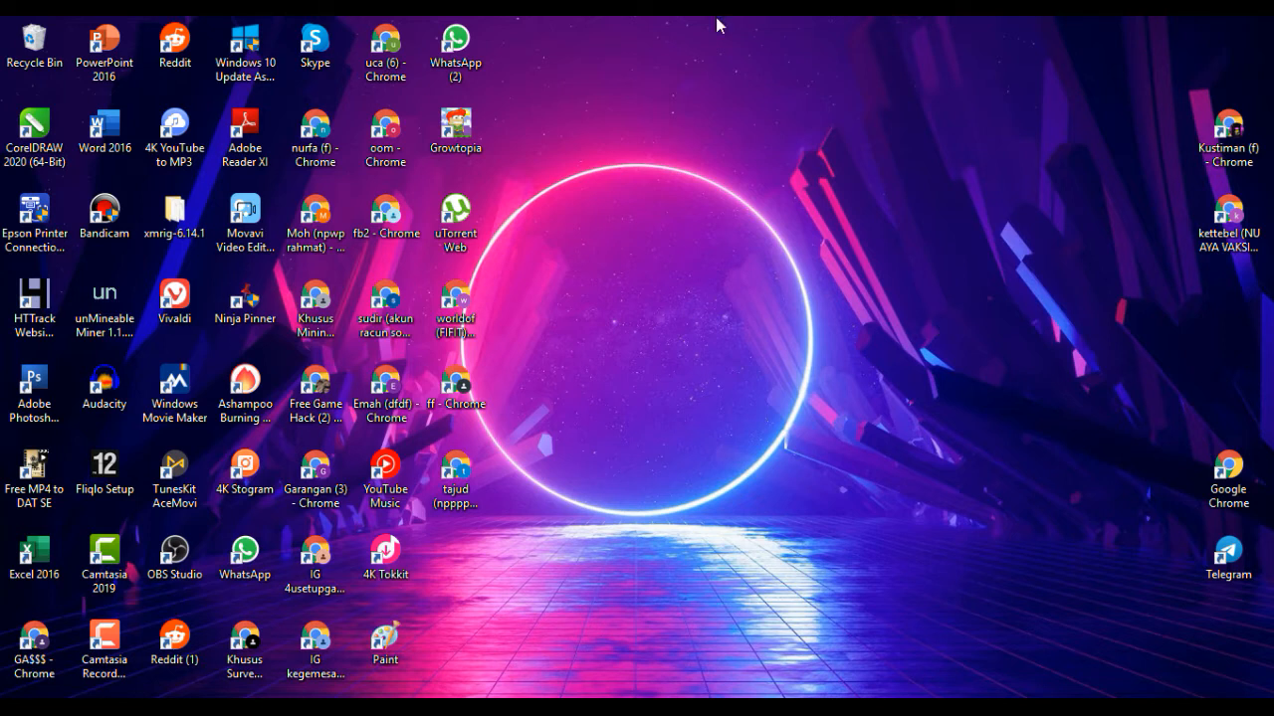
- Switch the desktop background to the next wallpaper image
right_click(610, 158)
click(673, 244)
click(637, 709)
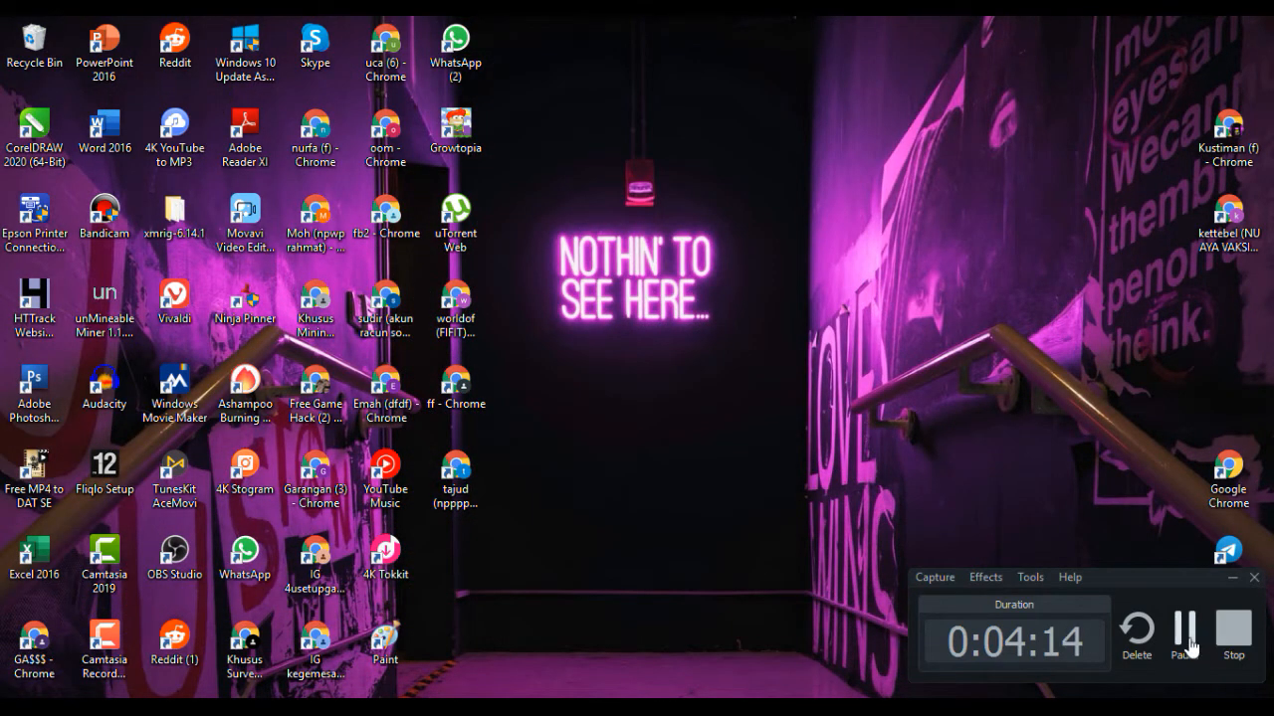
- Open the customer's WhatsApp Web chat in the browser and examine the order details for the invitation
click(509, 706)
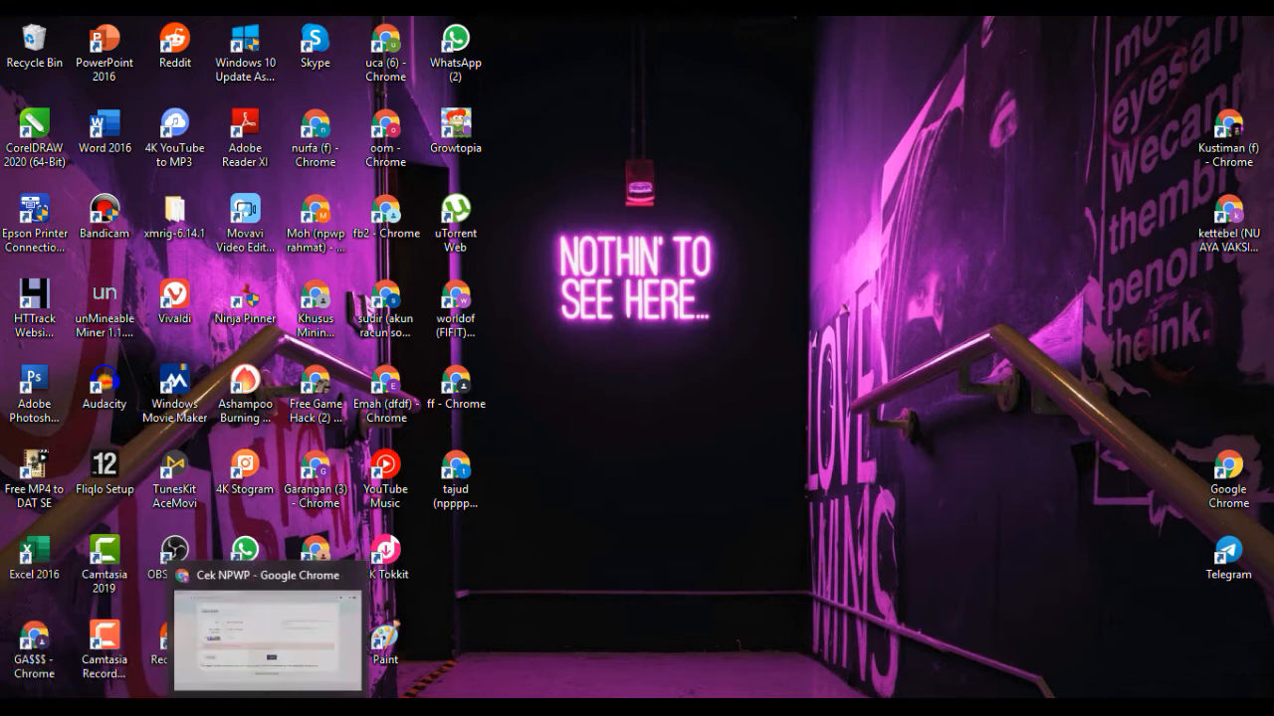
click(602, 617)
scroll(610, 370, up, 2)
click(532, 348)
scroll(541, 358, down, 3)
drag(551, 382, 516, 305)
scroll(512, 304, up, 3)
click(339, 299)
click(570, 280)
click(279, 291)
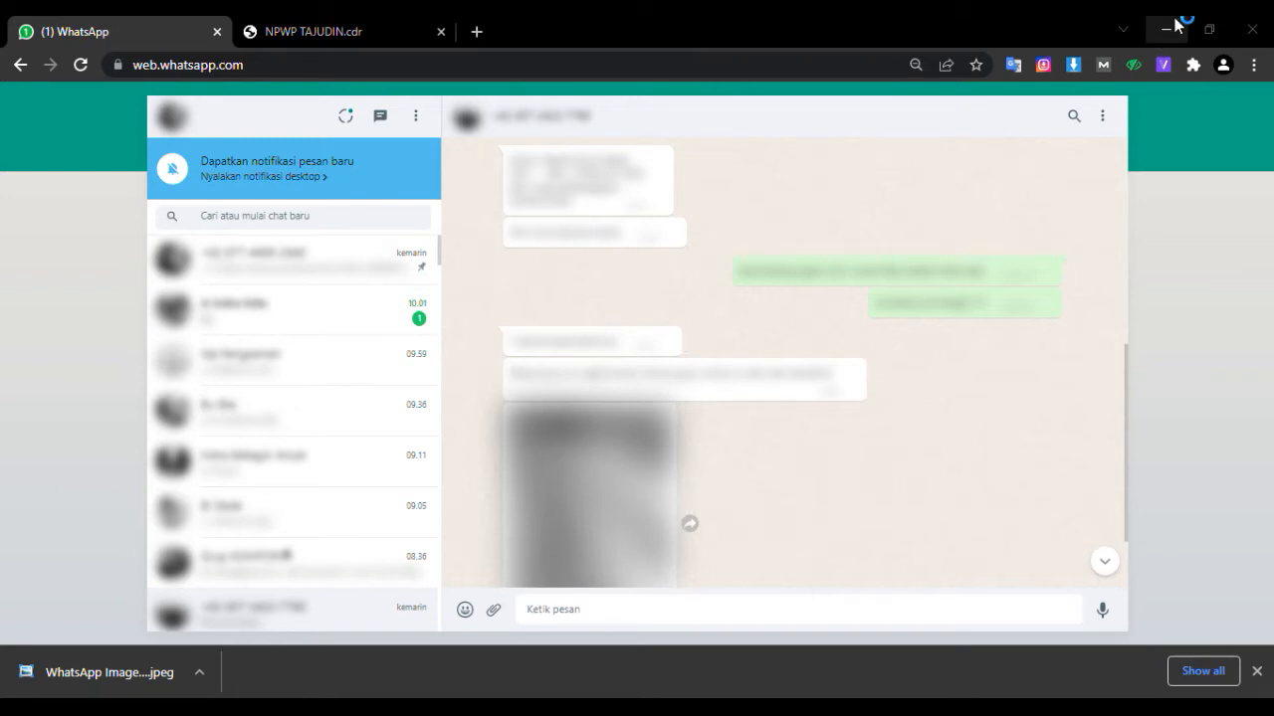
- Return to the Untitled-1 drawing in CorelDRAW and ungroup the invitation to reach its front cover group
click(1166, 30)
scroll(746, 281, up, 1)
scroll(694, 301, down, 1)
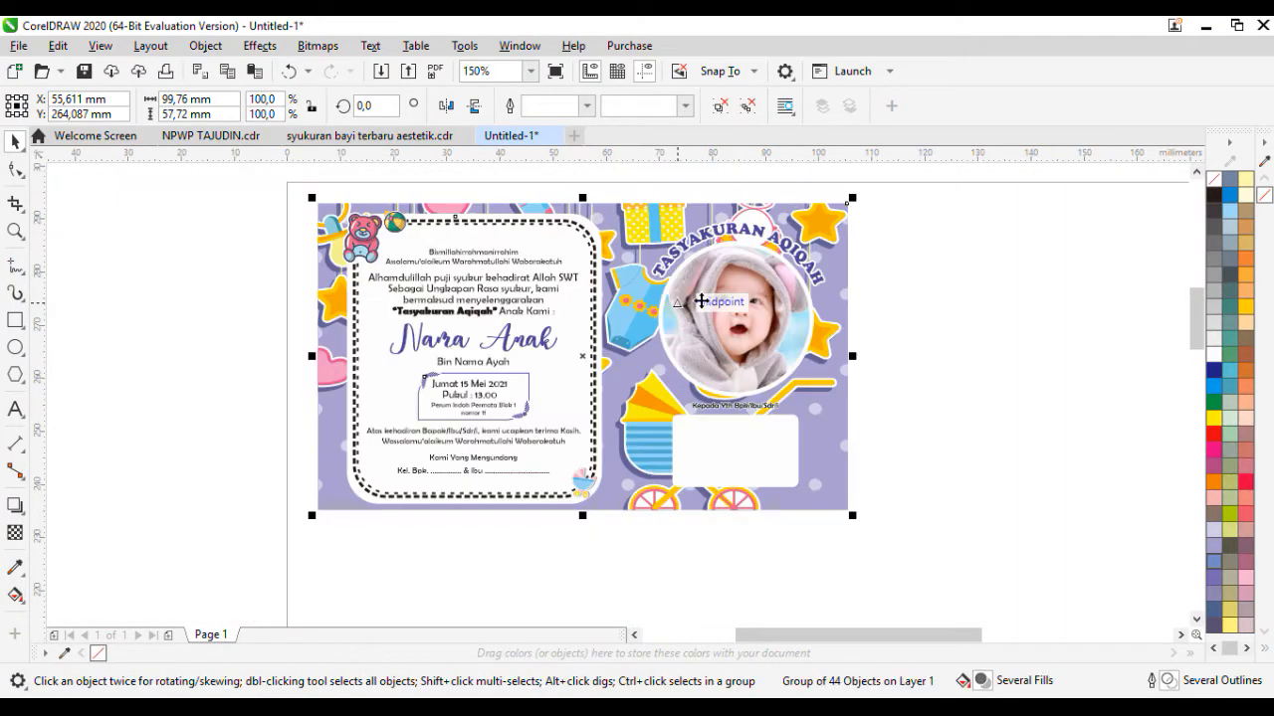
click(959, 339)
click(741, 350)
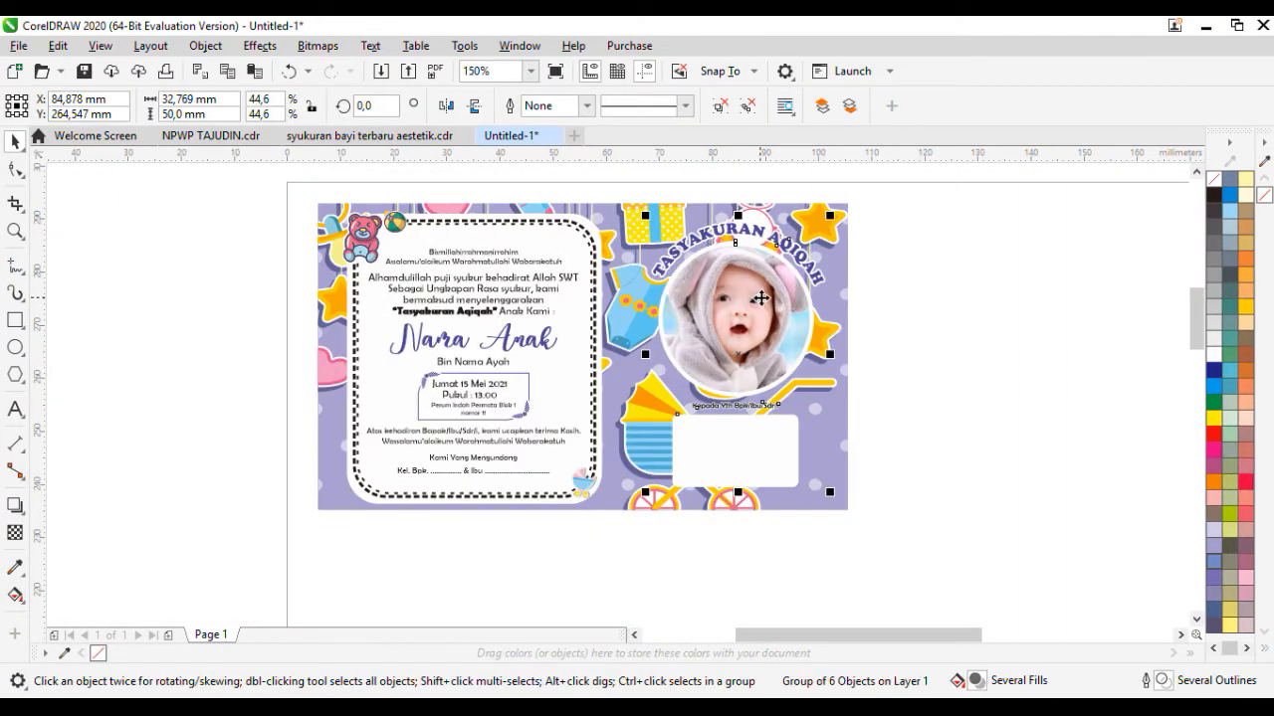
- Remove the recipient line and white label box from the front cover and move the circular baby photo off the card's right side
click(989, 290)
click(748, 414)
click(935, 369)
click(1034, 310)
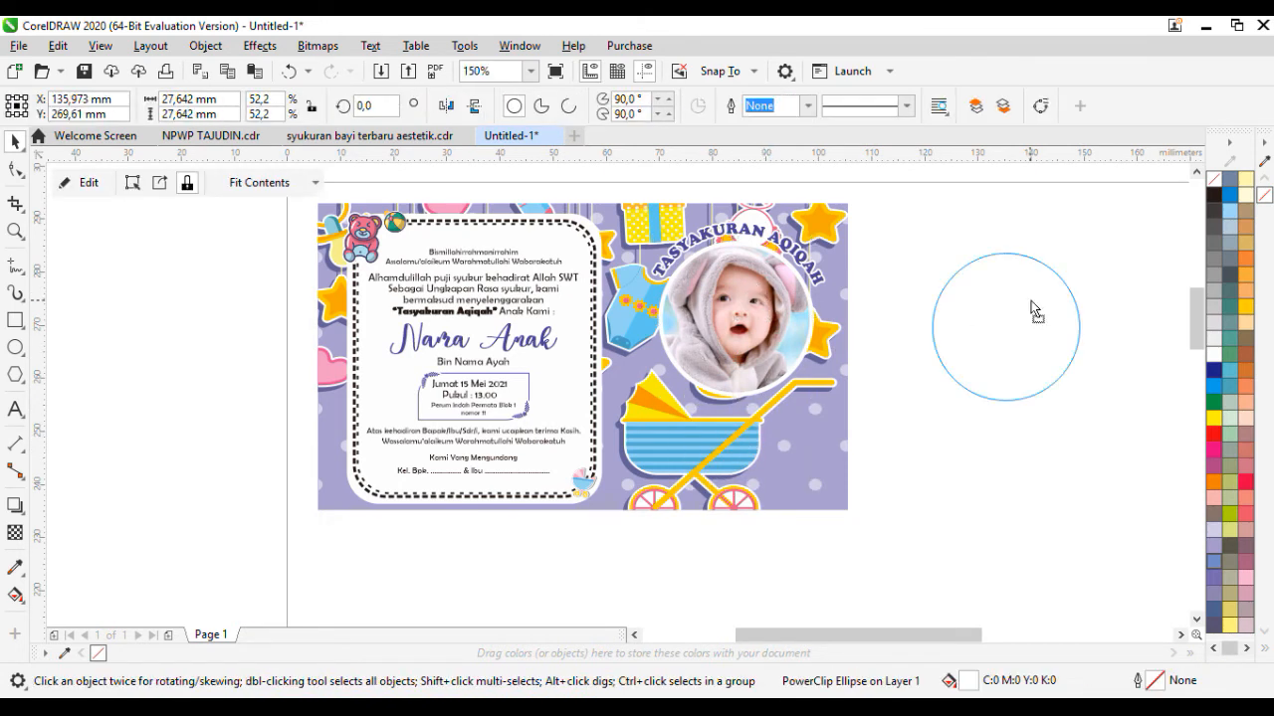
drag(1032, 303, 1034, 305)
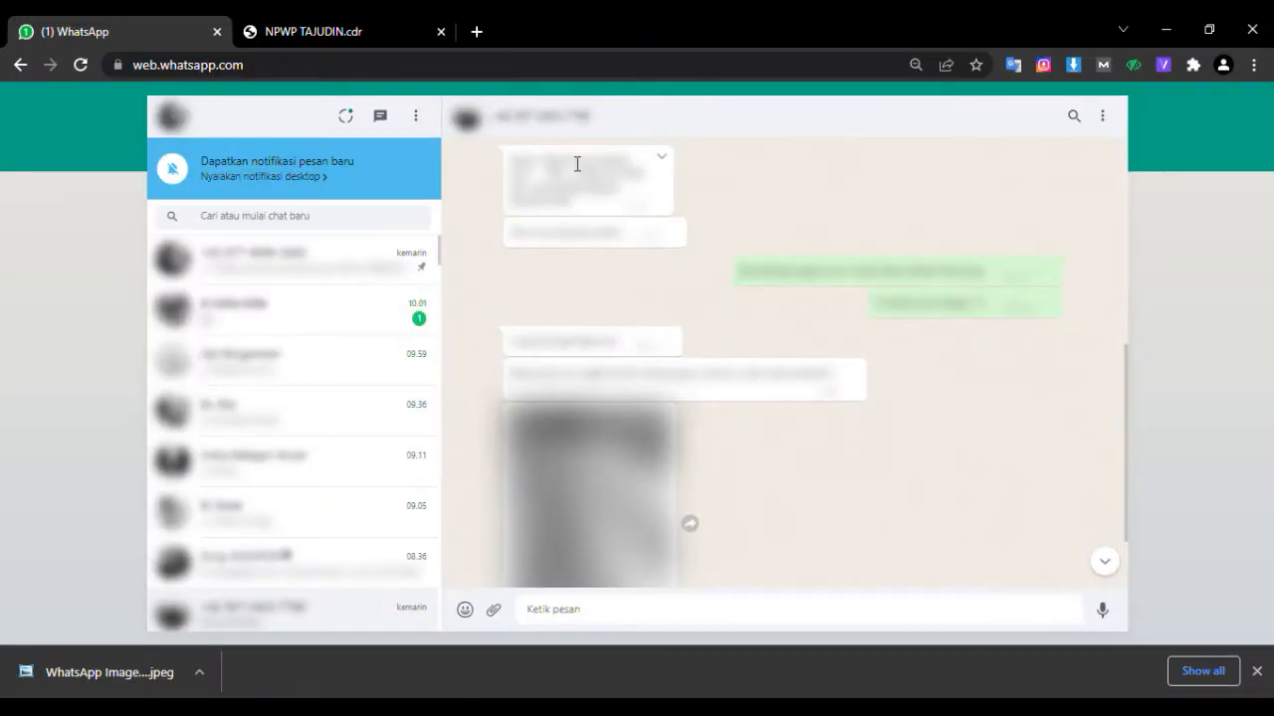
- Look briefly at the WhatsApp chat, return to CorelDRAW and delete the circular baby photo beside the card
key(alt+Tab)
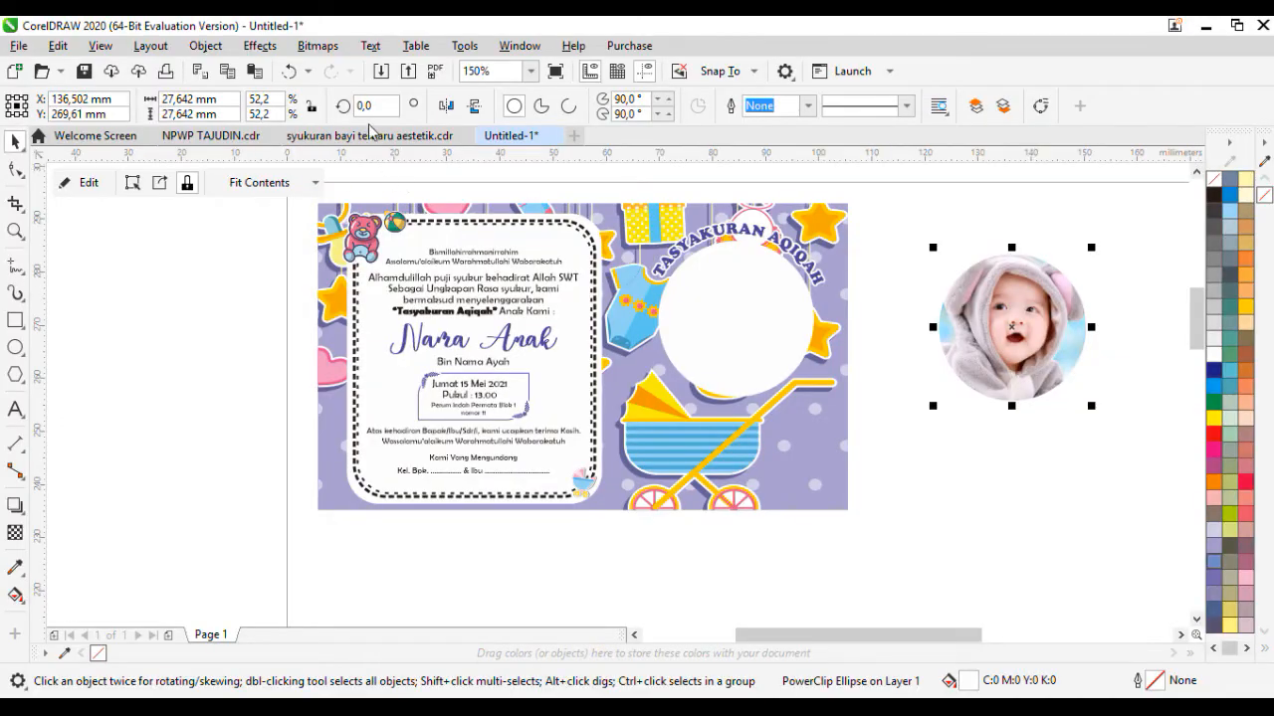
click(916, 248)
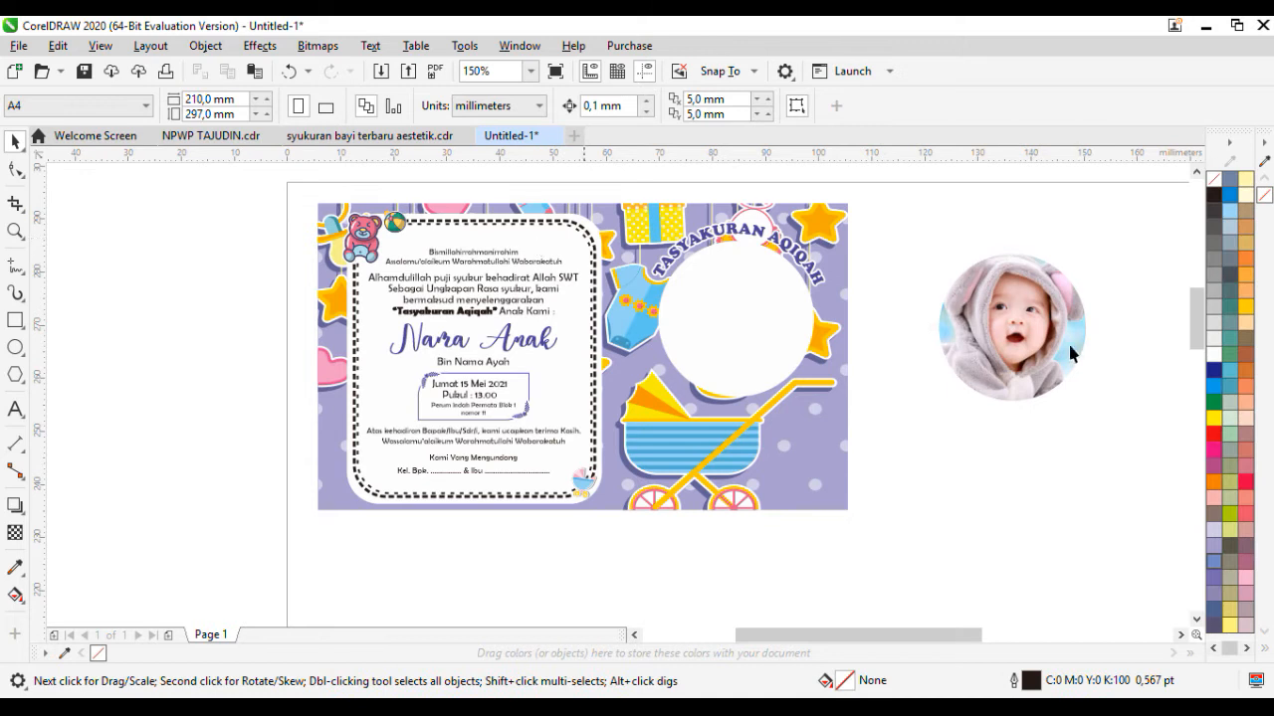
click(1038, 329)
key(Delete)
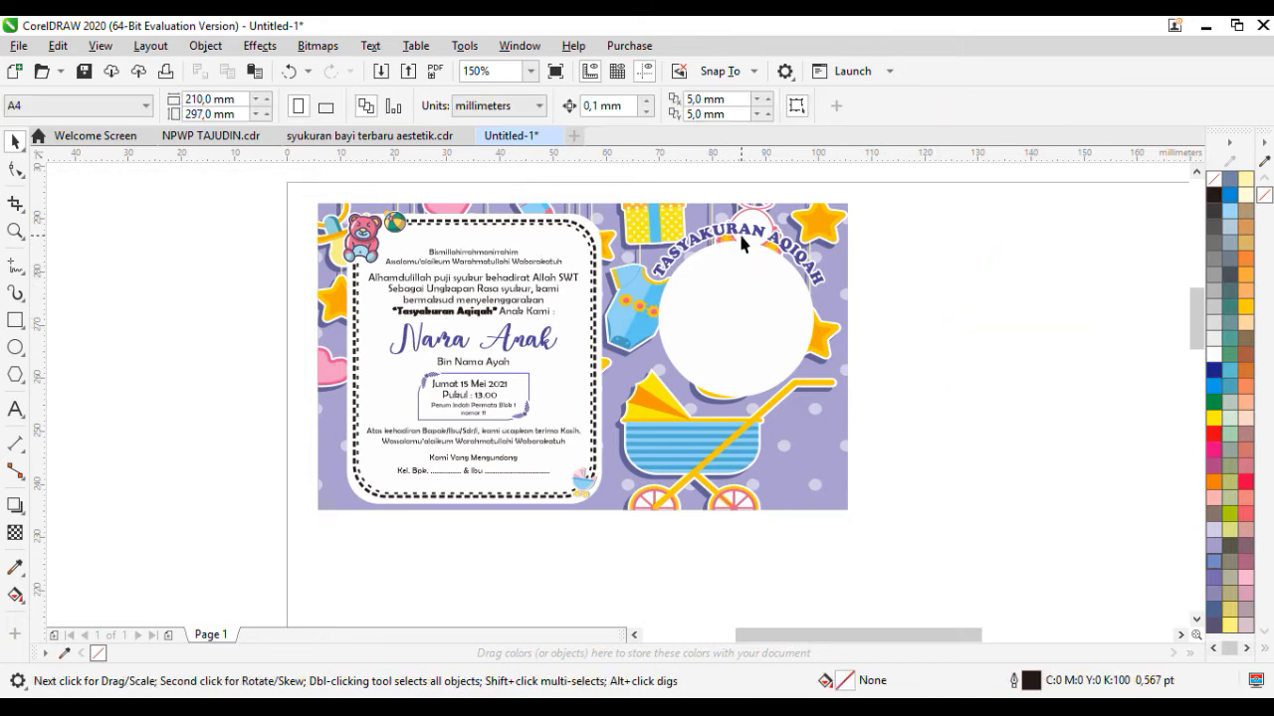
- Delete the curved "TASYAKURAN AQIQAH" title, its white outline shape and the white circle from the front cover
click(741, 242)
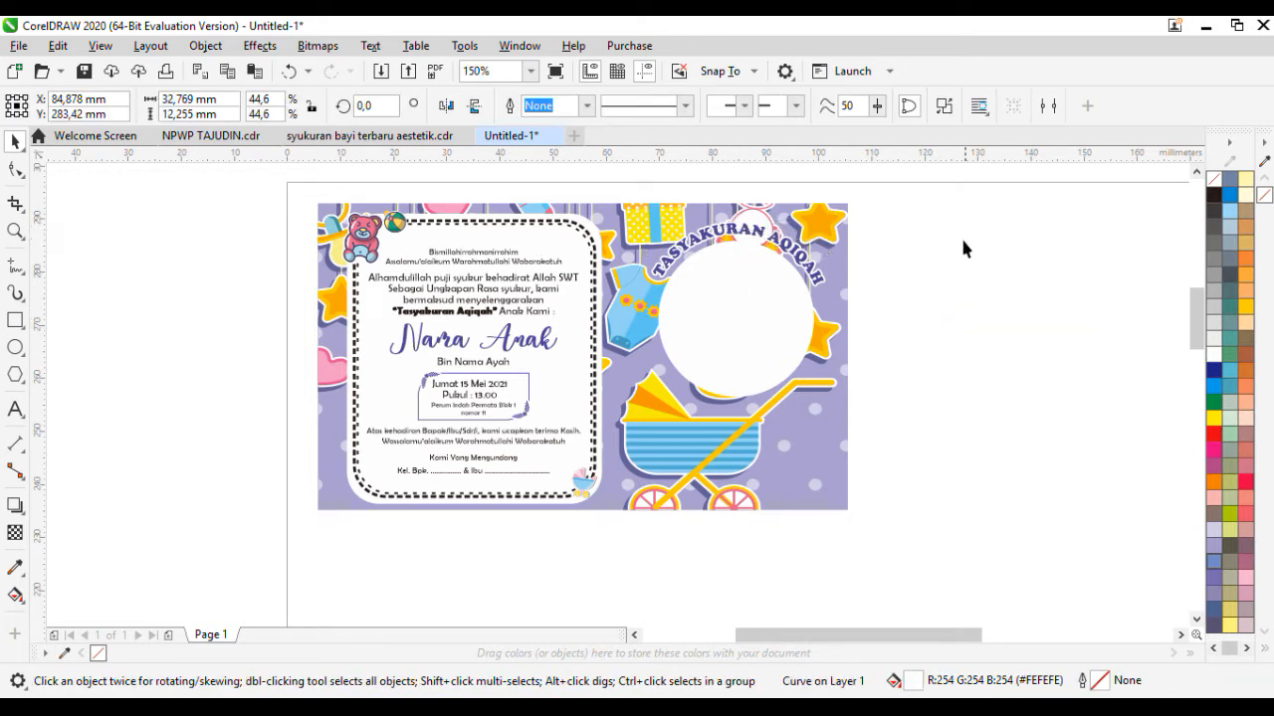
scroll(754, 225, up, 2)
drag(726, 248, 686, 229)
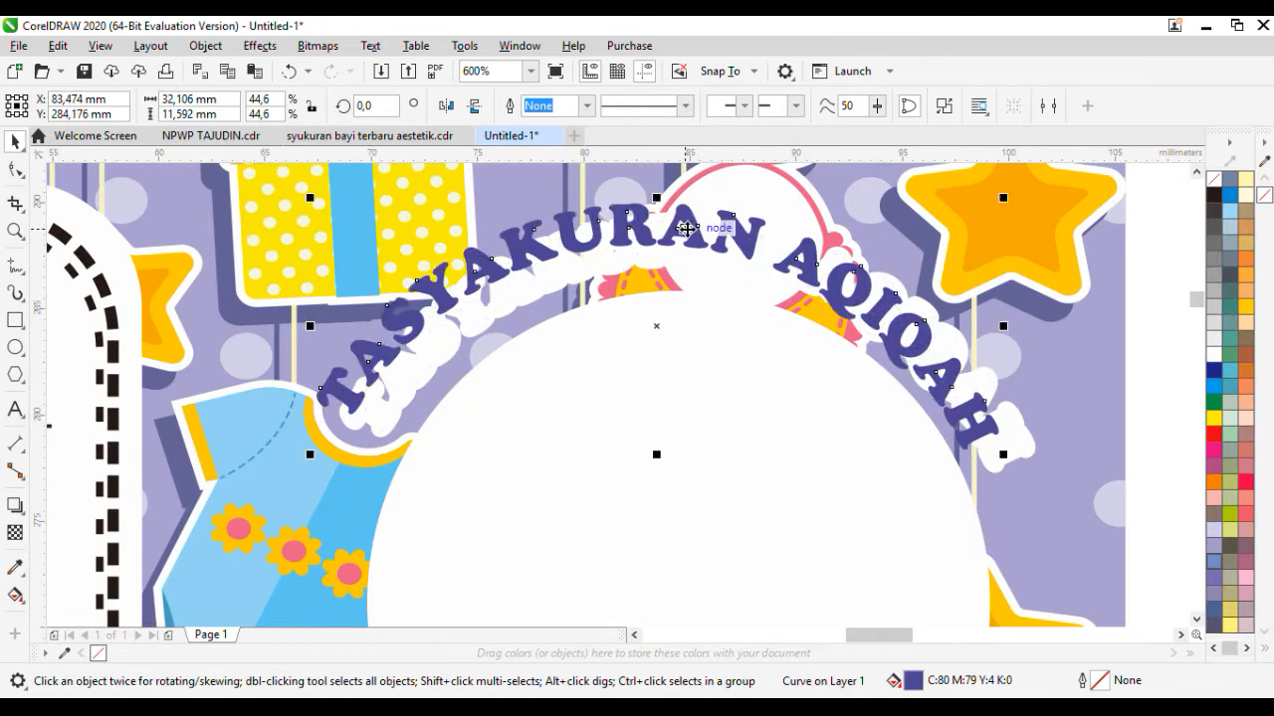
key(Delete)
click(670, 250)
key(Delete)
scroll(663, 258, down, 1)
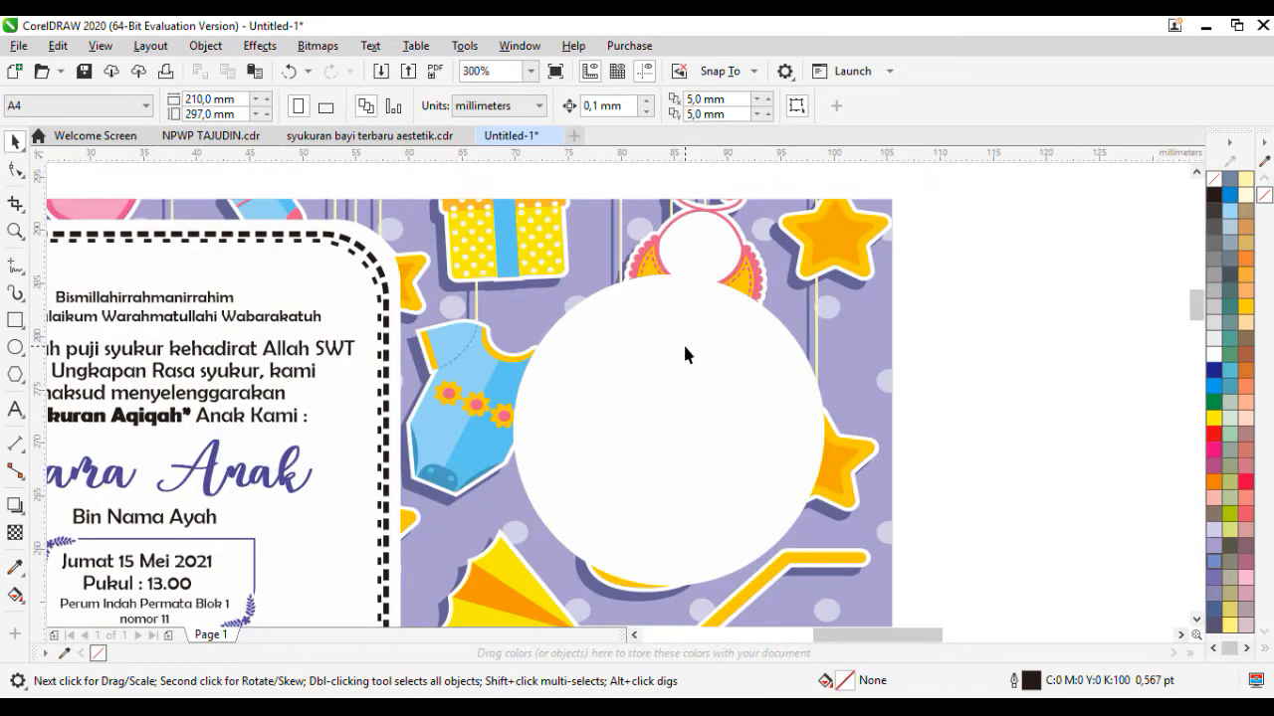
click(680, 340)
key(Delete)
- Draw a portrait rectangle about 35 × 50 mm over the front cover artwork
scroll(584, 327, down, 1)
key(F6)
drag(525, 282, 710, 548)
key(space)
- Reposition the new rectangle on the front cover so its centre sits at about X 83.5 mm, Y 264.3 mm
drag(668, 402, 675, 410)
click(825, 360)
click(543, 306)
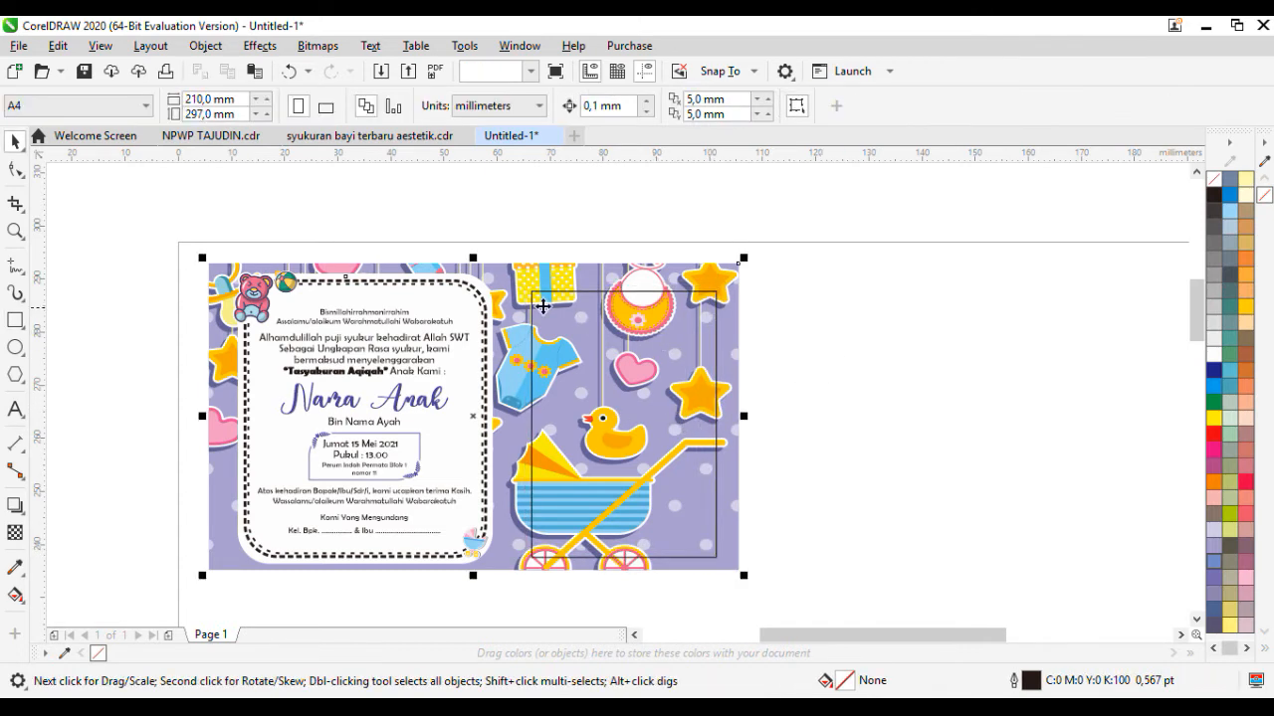
click(618, 292)
click(841, 294)
click(715, 293)
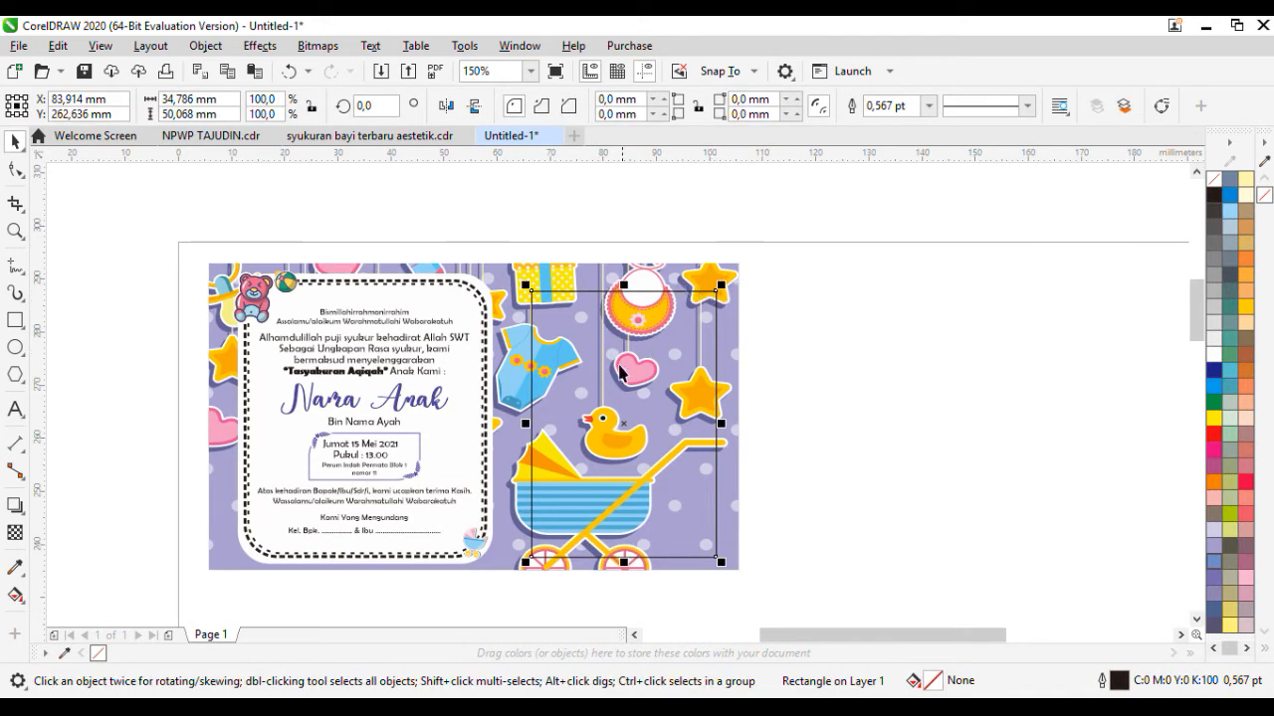
mouse_move(621, 416)
mouse_down()
mouse_move(620, 394)
mouse_move(613, 402)
mouse_up()
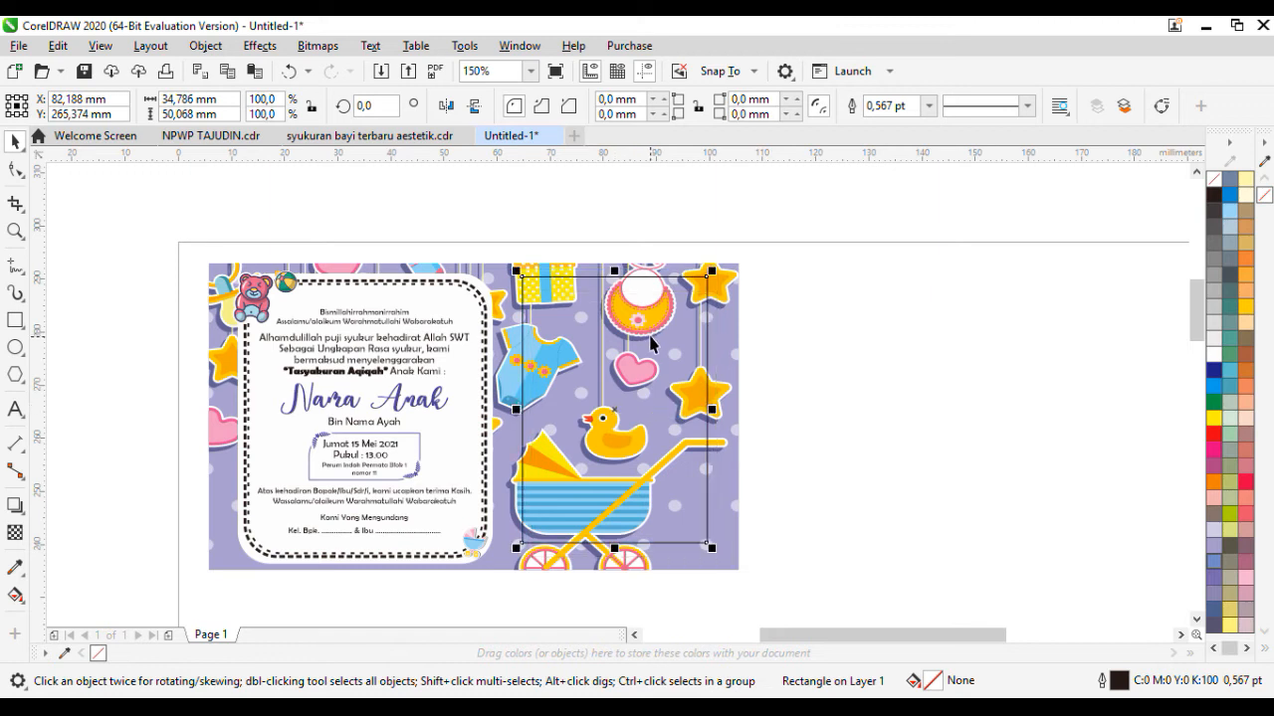
key(Down)
key(Down)
key(Down)
key(Down)
key(Down)
key(Down)
key(Down)
key(Down)
key(Down)
key(Down)
key(Right)
key(Right)
key(Right)
key(Right)
key(Right)
key(Right)
key(Right)
key(Right)
key(Right)
key(Right)
key(Right)
key(Right)
key(Down)
- Round all corners of the front cover rectangle to a radius of about 1.6 mm
click(15, 169)
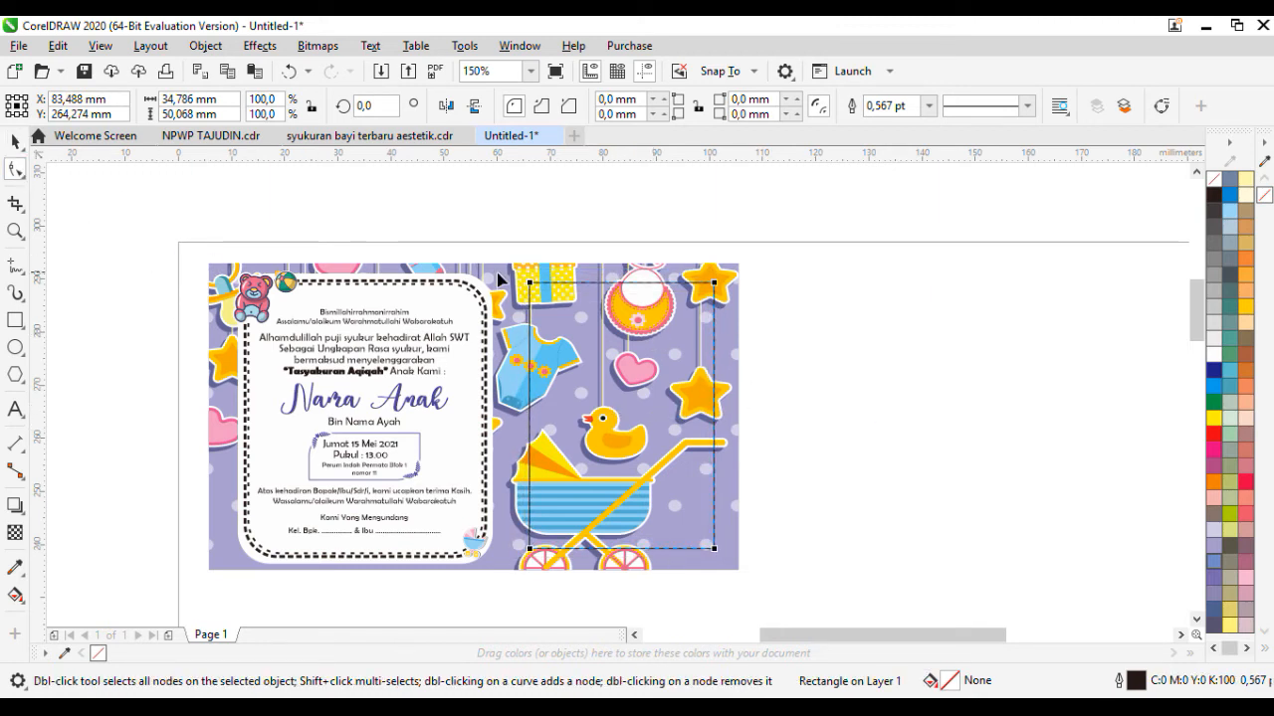
scroll(518, 281, up, 2)
scroll(549, 296, up, 2)
drag(523, 275, 518, 326)
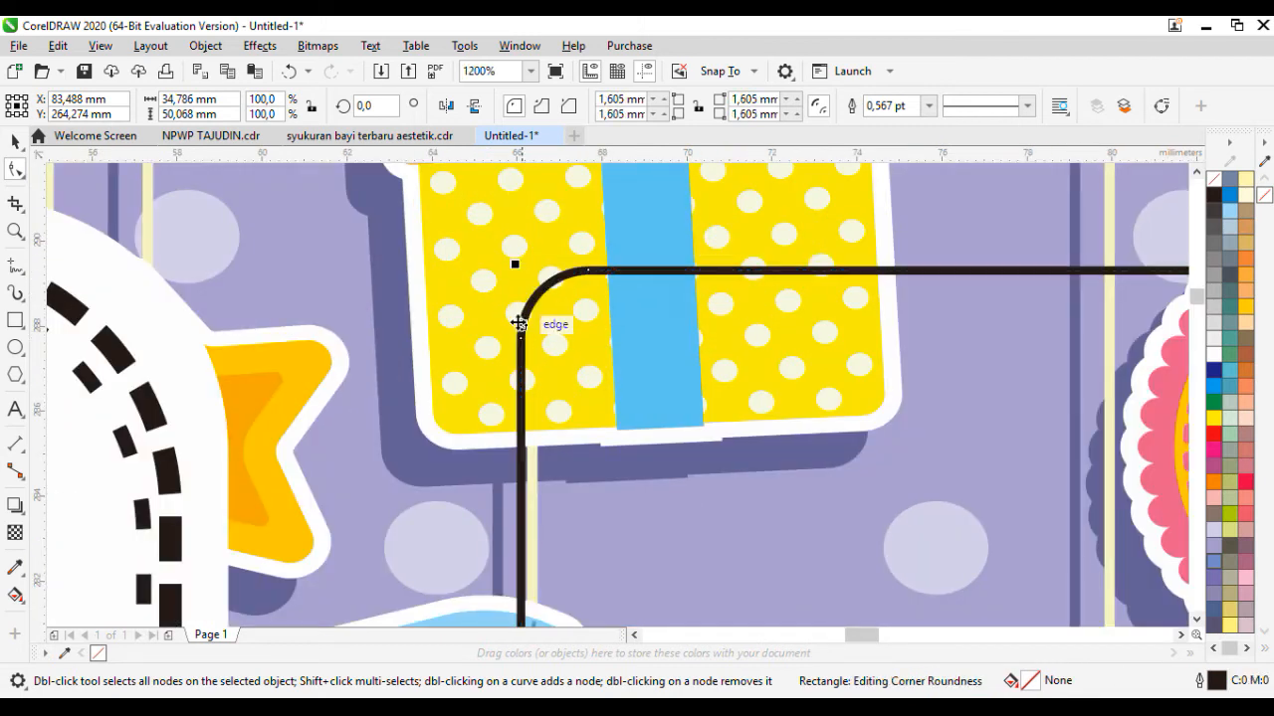
scroll(545, 333, down, 5)
key(space)
scroll(545, 407, up, 1)
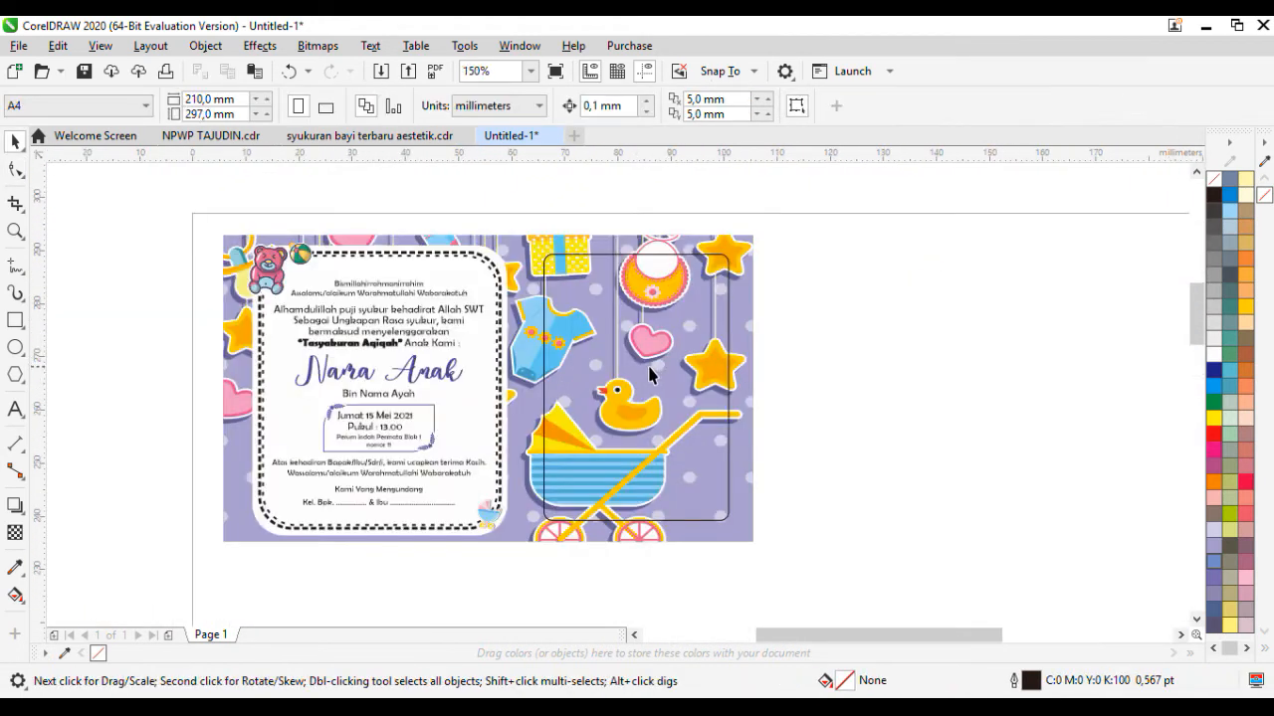
- Copy the message with the child's name, birth date and parents' names from the WhatsApp chat and return to CorelDRAW
click(485, 324)
click(200, 335)
scroll(292, 317, up, 2)
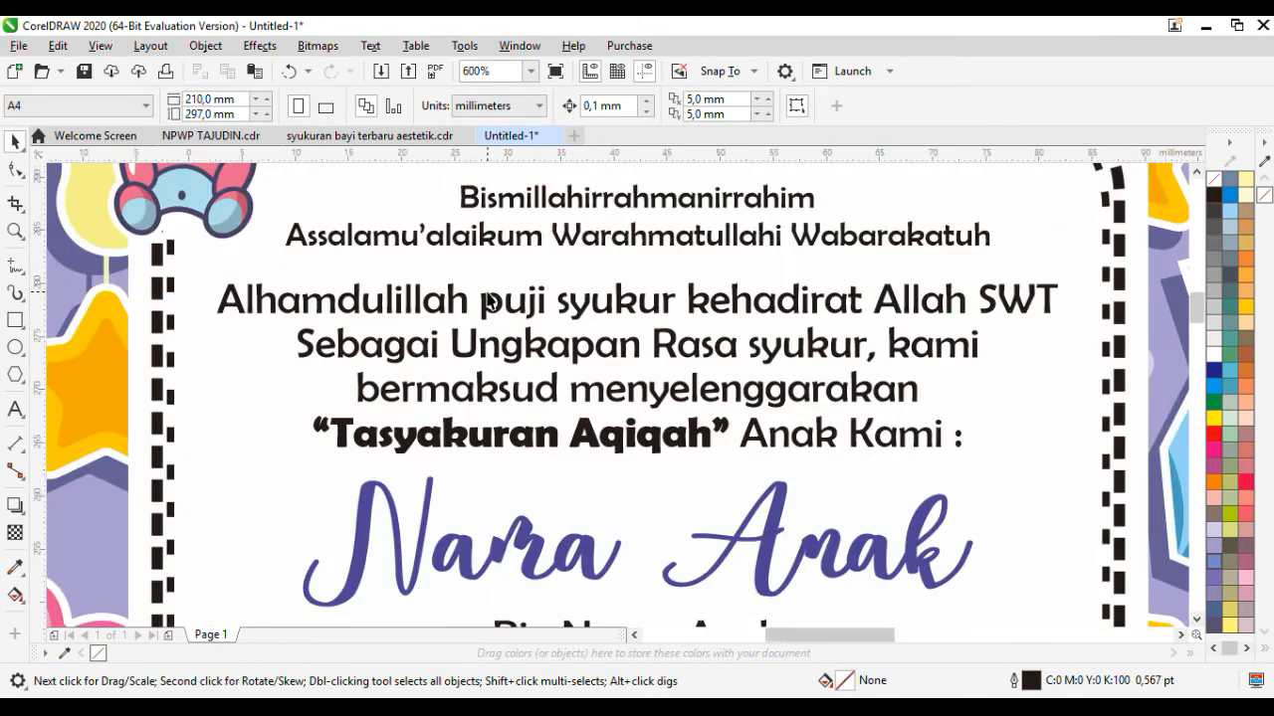
scroll(488, 296, down, 1)
click(559, 307)
key(alt+Tab)
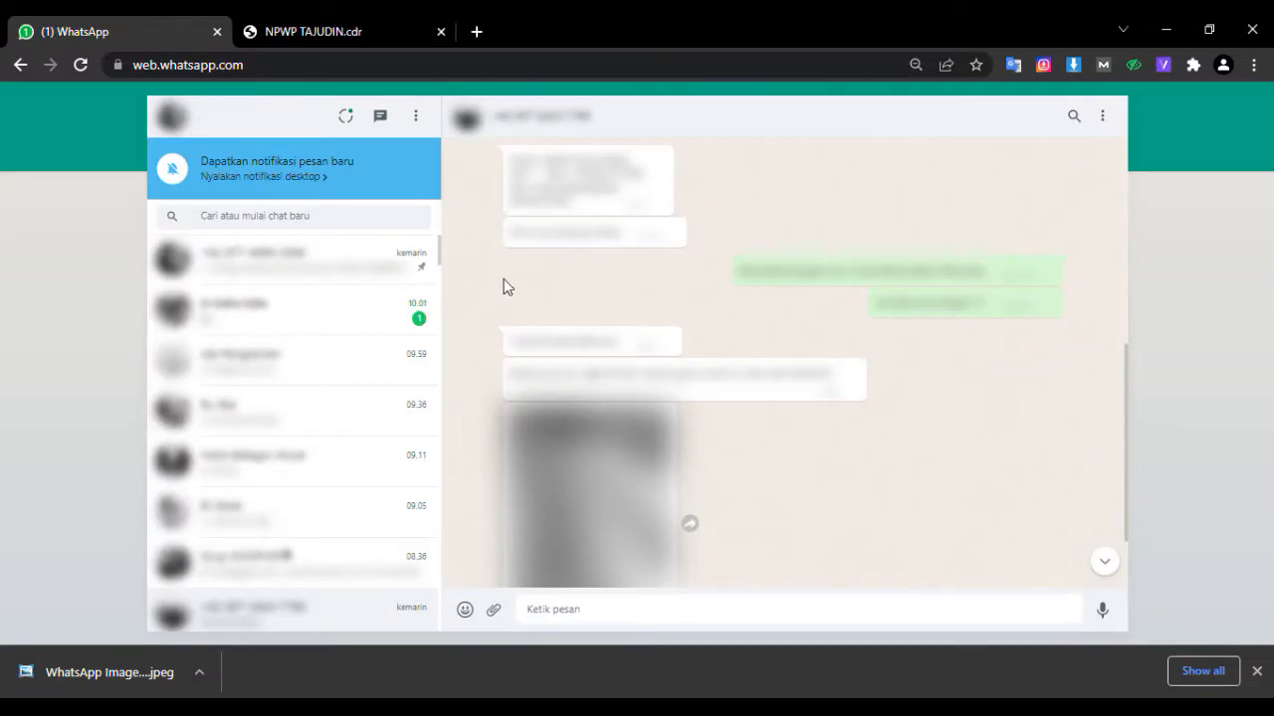
drag(594, 207, 502, 169)
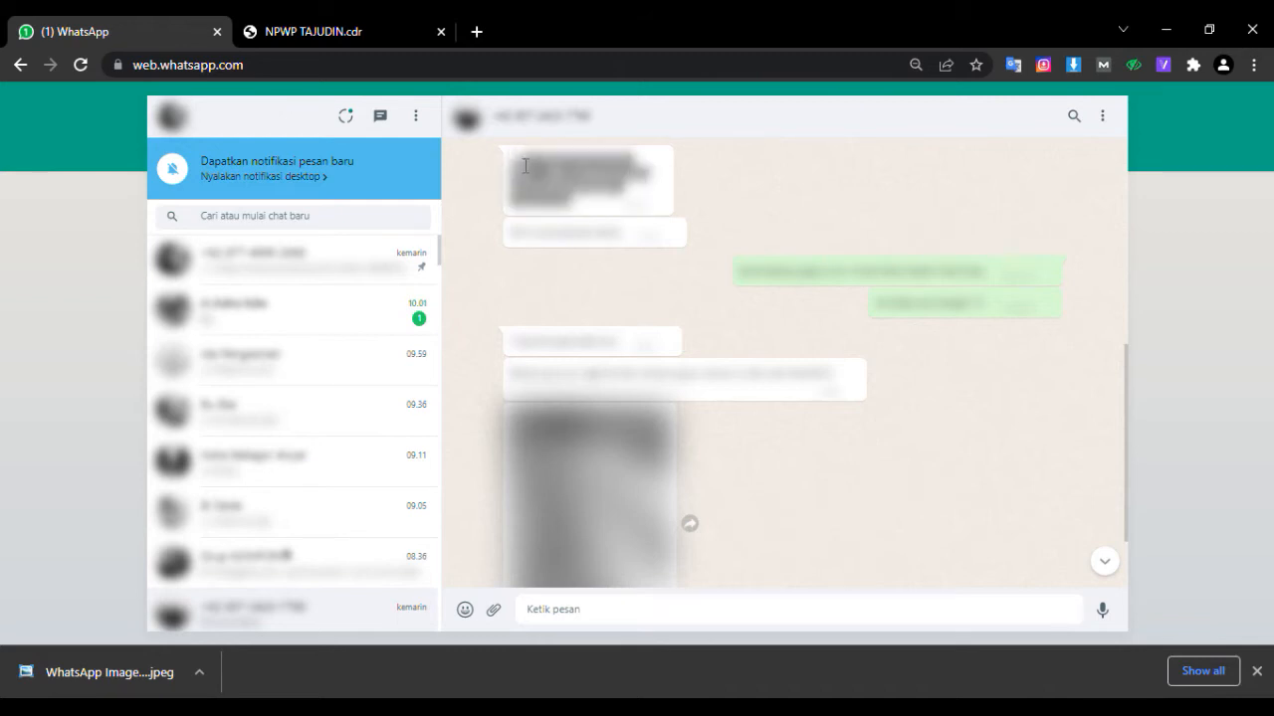
key(alt+Tab)
- Paste the copied details as artistic text beside the invitation and put "Kami yang berbahagiana" and the parents' names on separate lines
scroll(488, 341, down, 3)
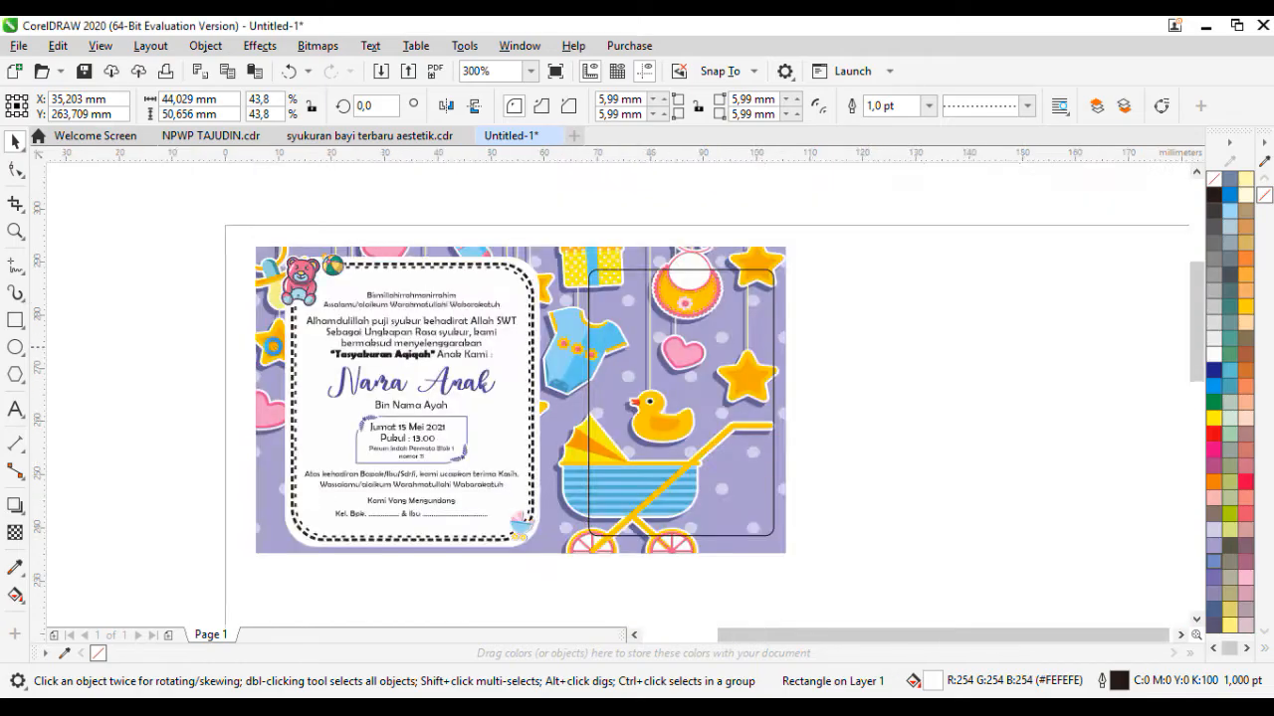
click(451, 352)
key(ctrl+v)
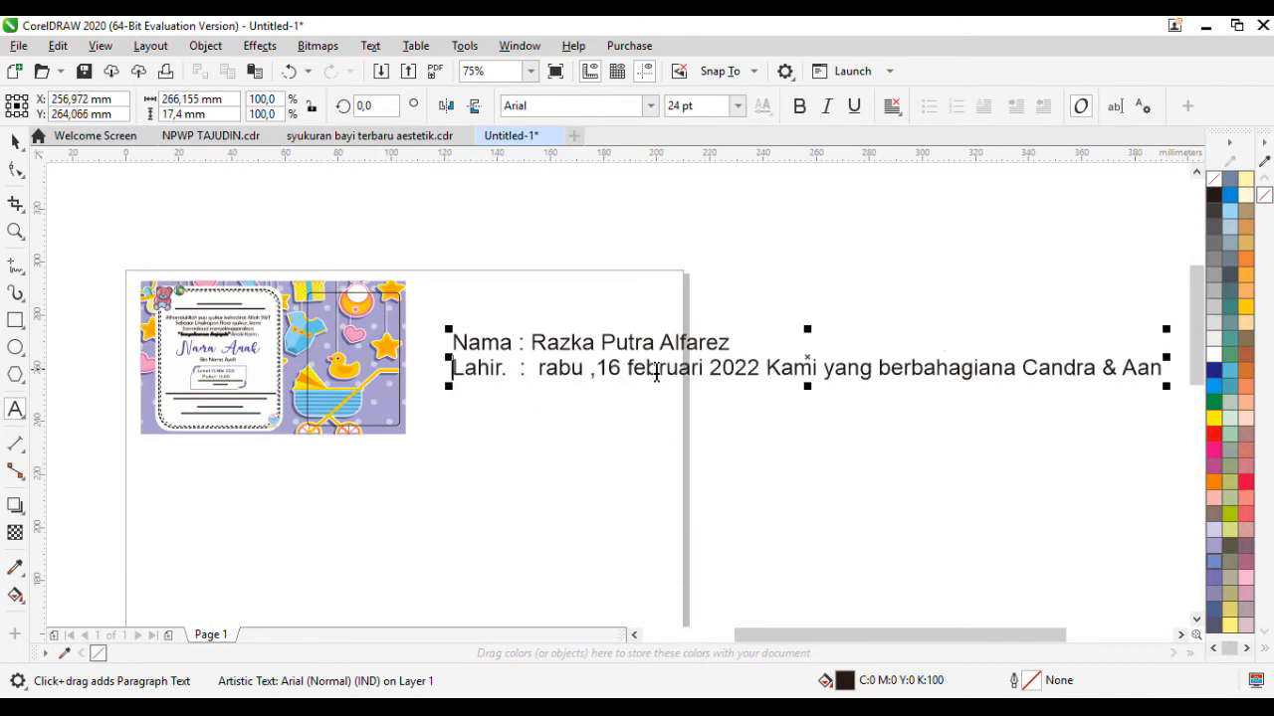
click(758, 368)
key(Return)
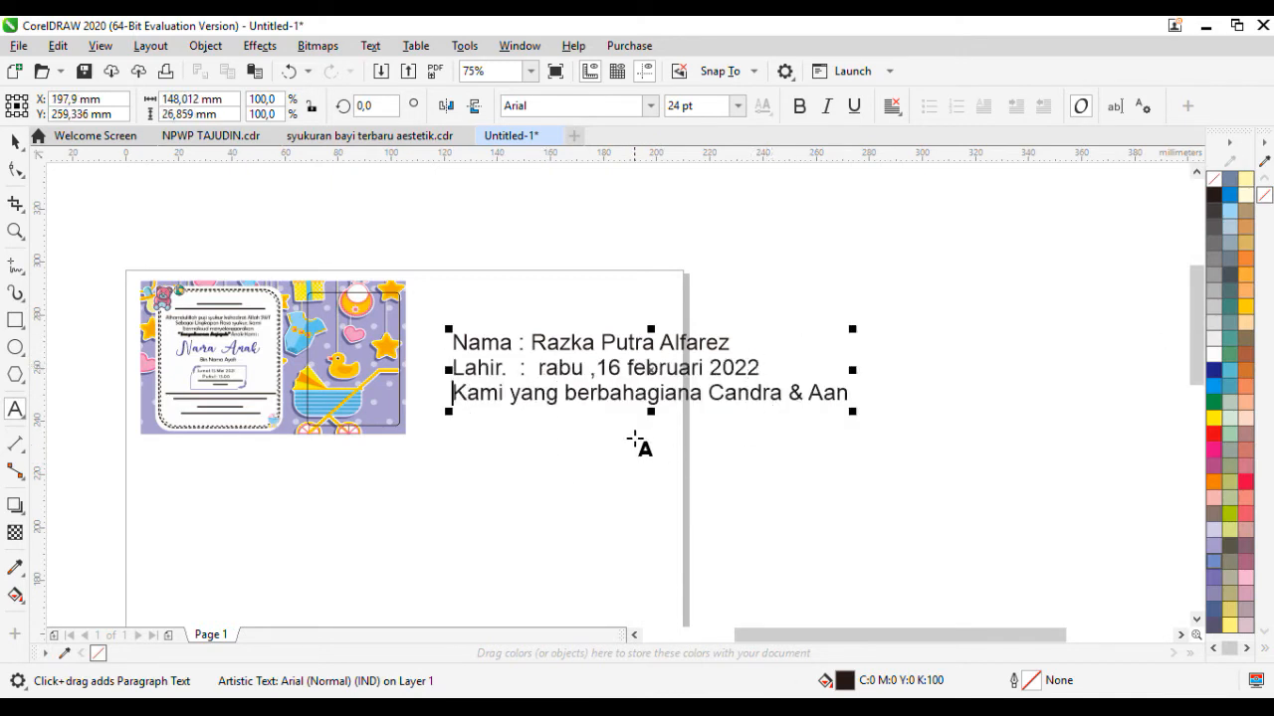
click(702, 393)
key(Return)
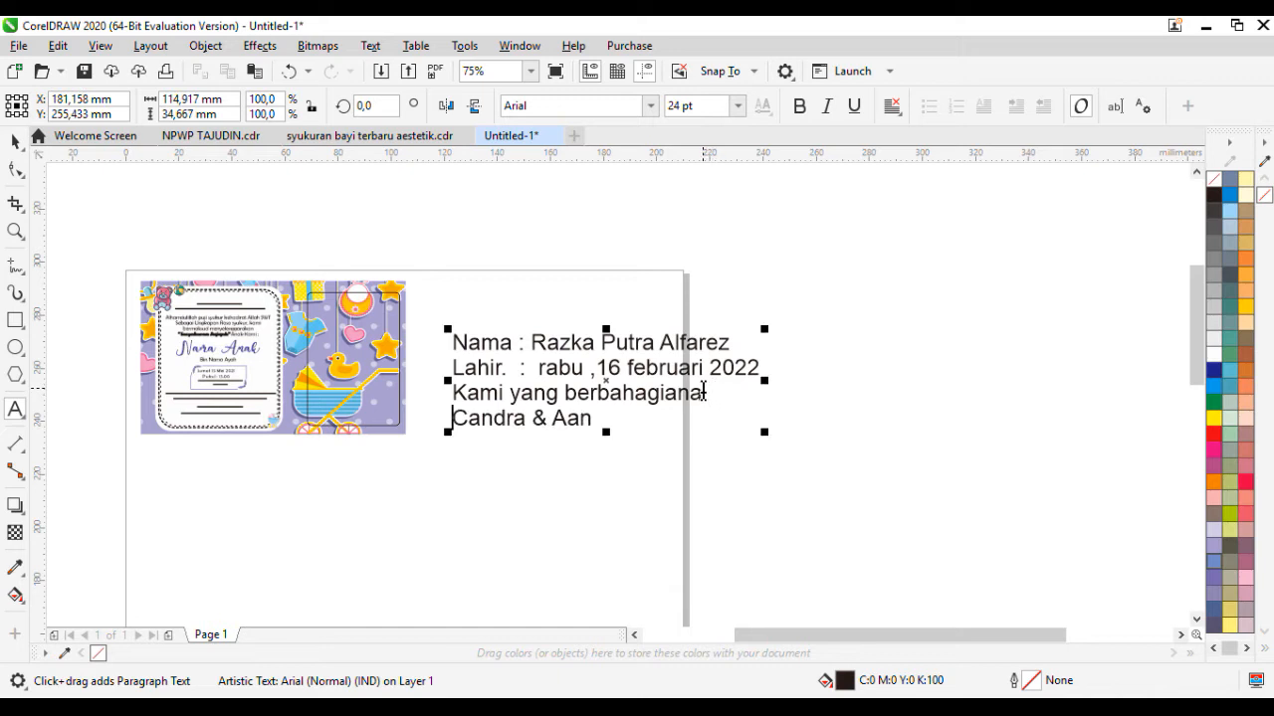
click(15, 141)
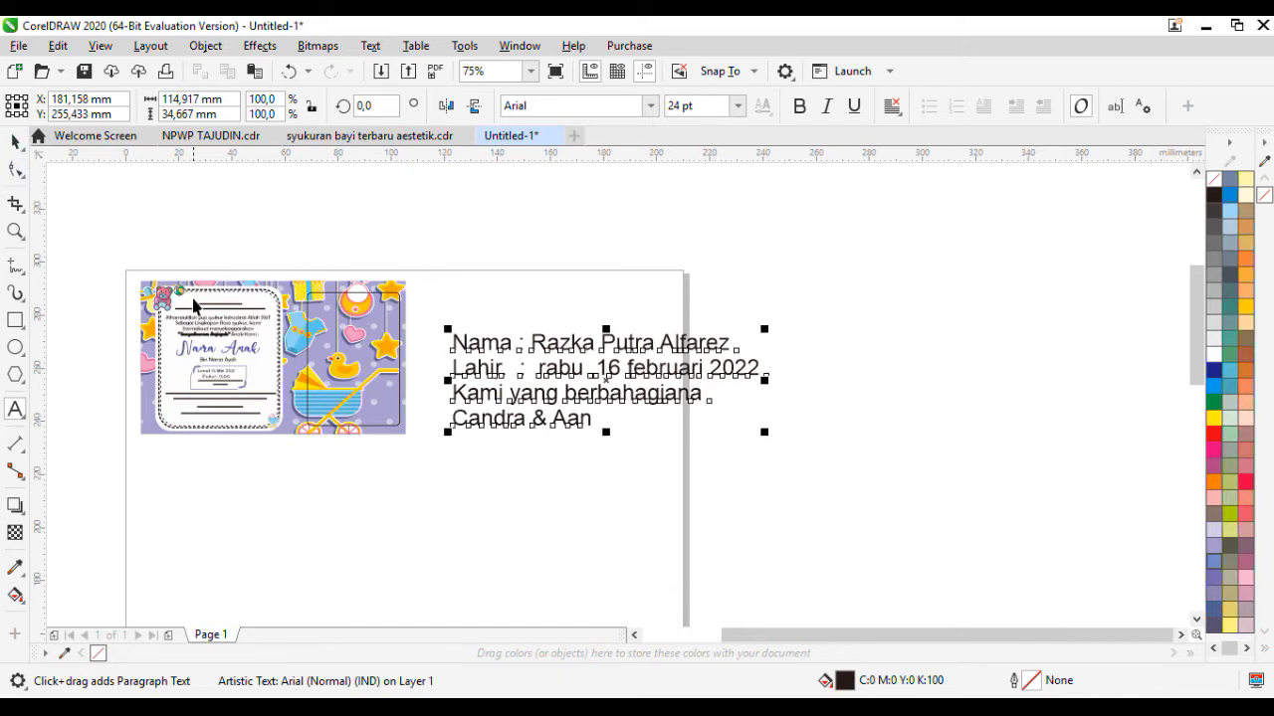
- Scale the pasted details text down to about 14.7 pt and move it to the left of the invitation
scroll(187, 320, up, 1)
click(300, 324)
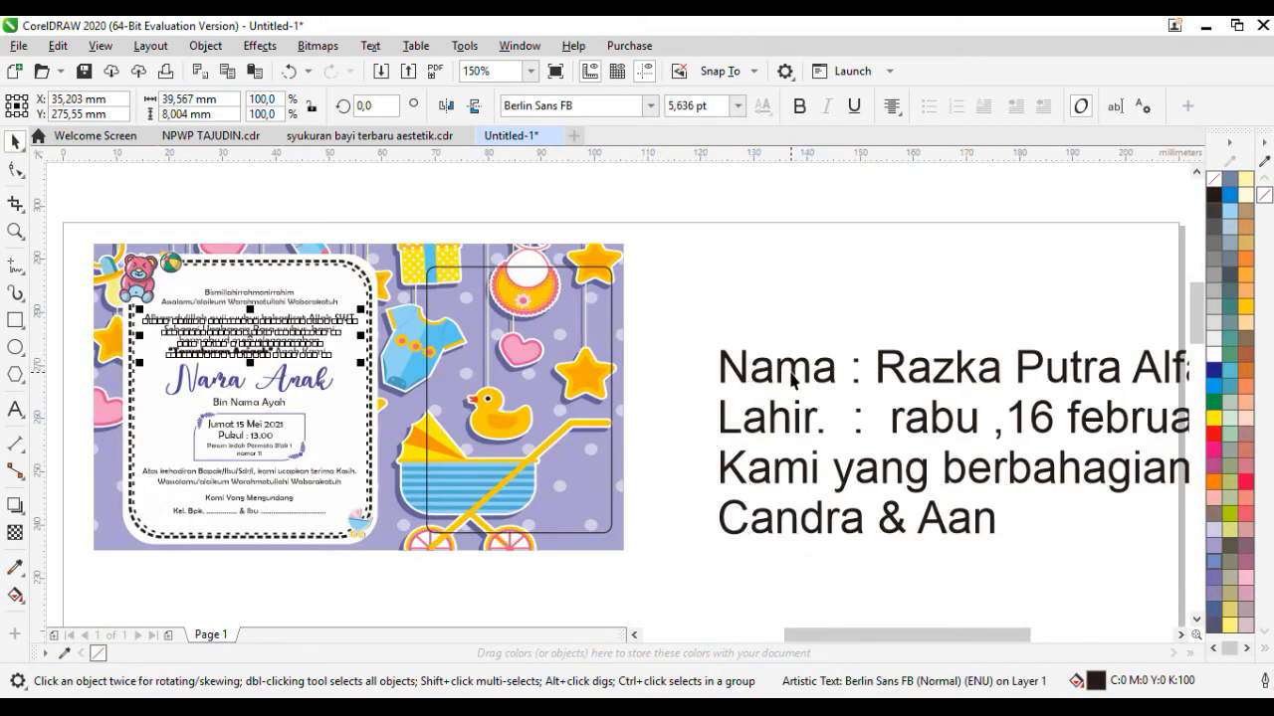
click(791, 373)
scroll(810, 358, down, 1)
drag(760, 348, 817, 365)
drag(913, 398, 392, 374)
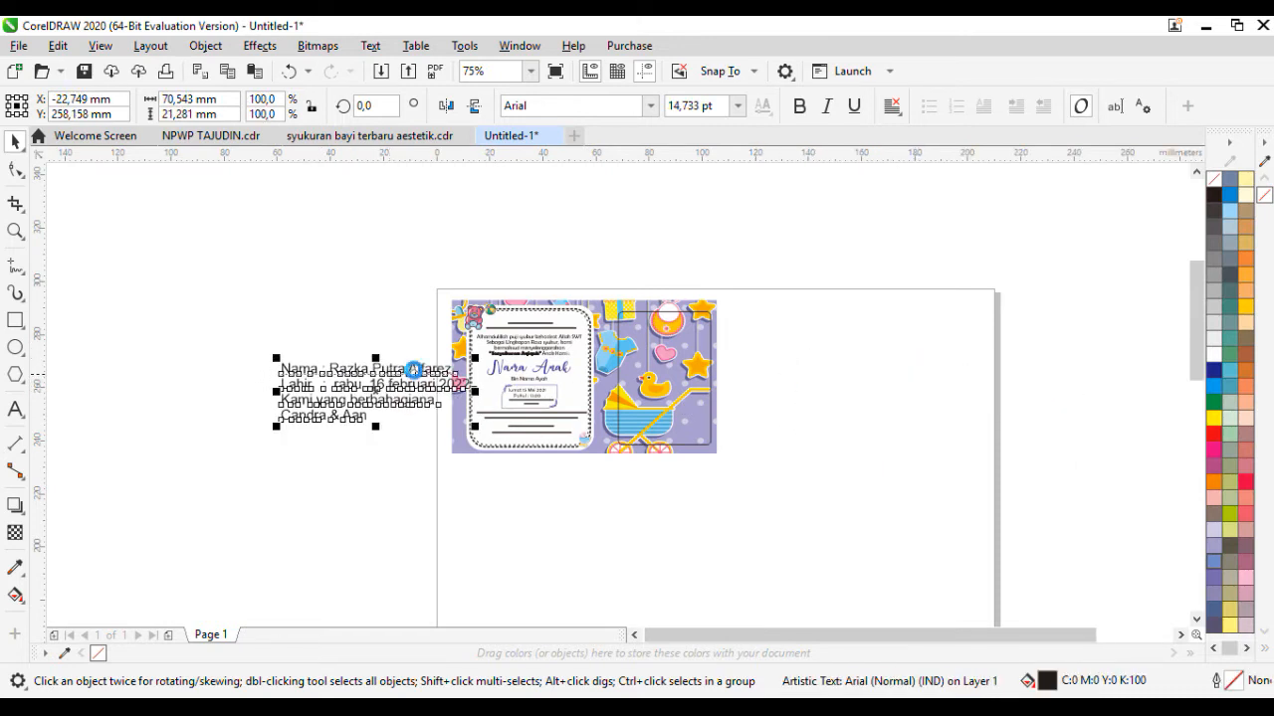
- Copy the child's full name from the "Nama" line of the pasted details and remove it from that line
scroll(413, 370, up, 1)
click(347, 340)
double_click(297, 379)
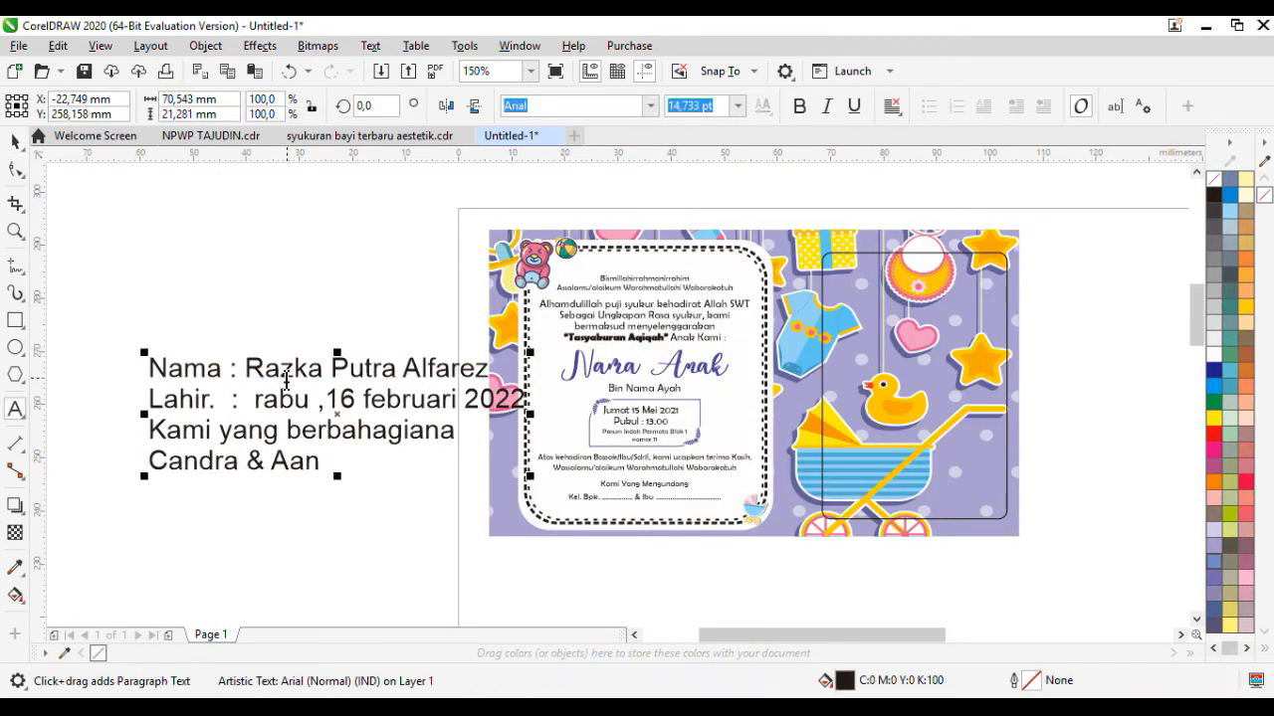
drag(246, 373, 493, 370)
key(ctrl+c)
key(BackSpace)
- Replace the "Nama Anak" placeholder with the child's full name, passing it through Notepad as plain text to keep the script font
click(651, 370)
key(ctrl+v)
key(ctrl+z)
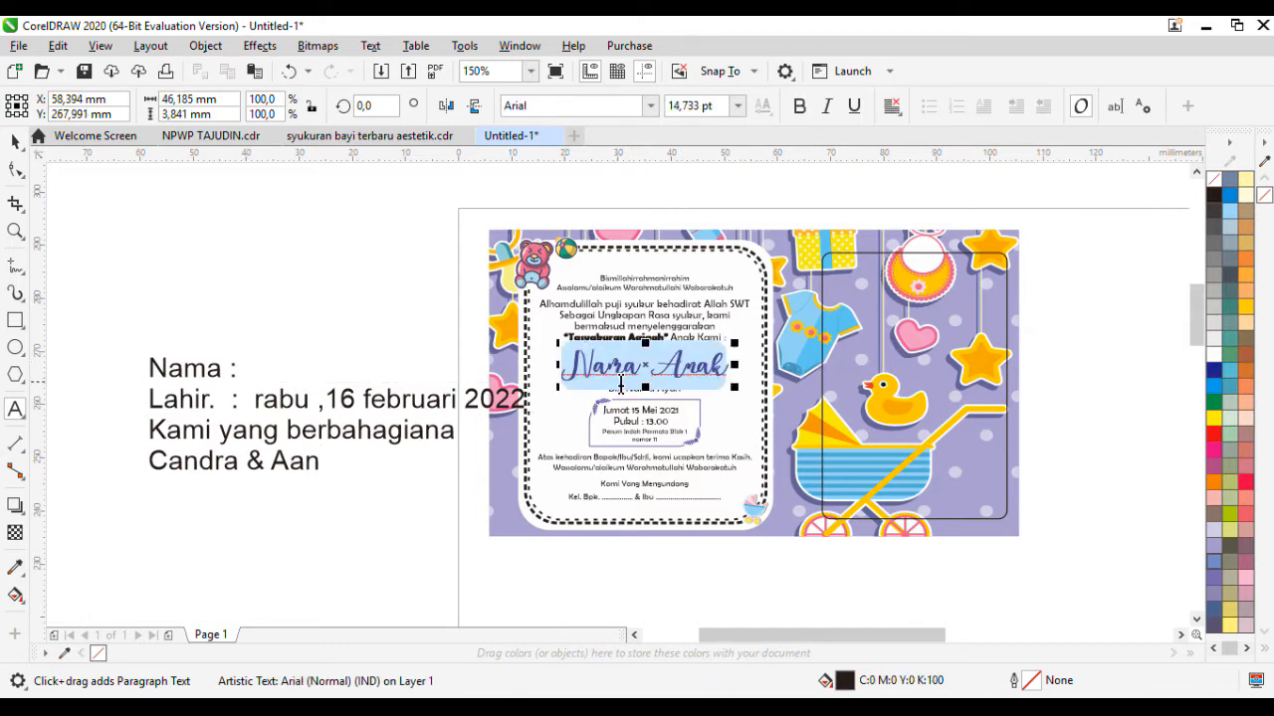
scroll(624, 379, up, 1)
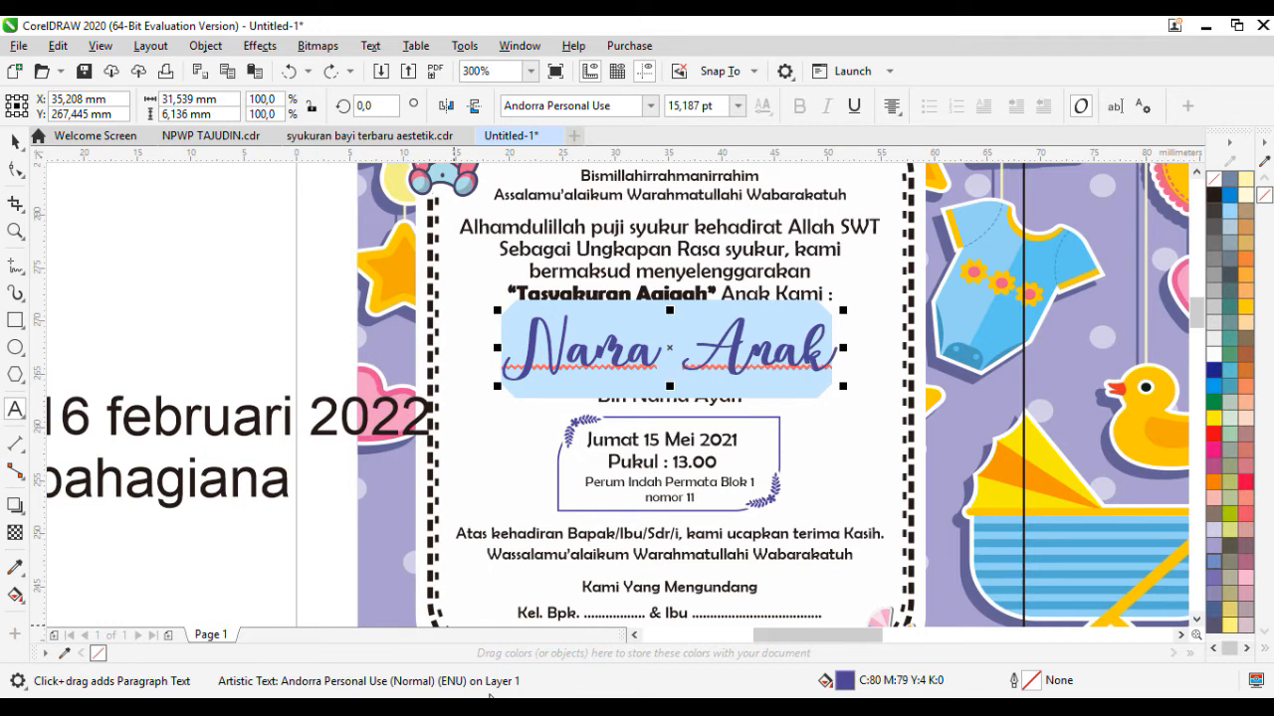
key(super+r)
key(Return)
key(ctrl+v)
key(ctrl+a)
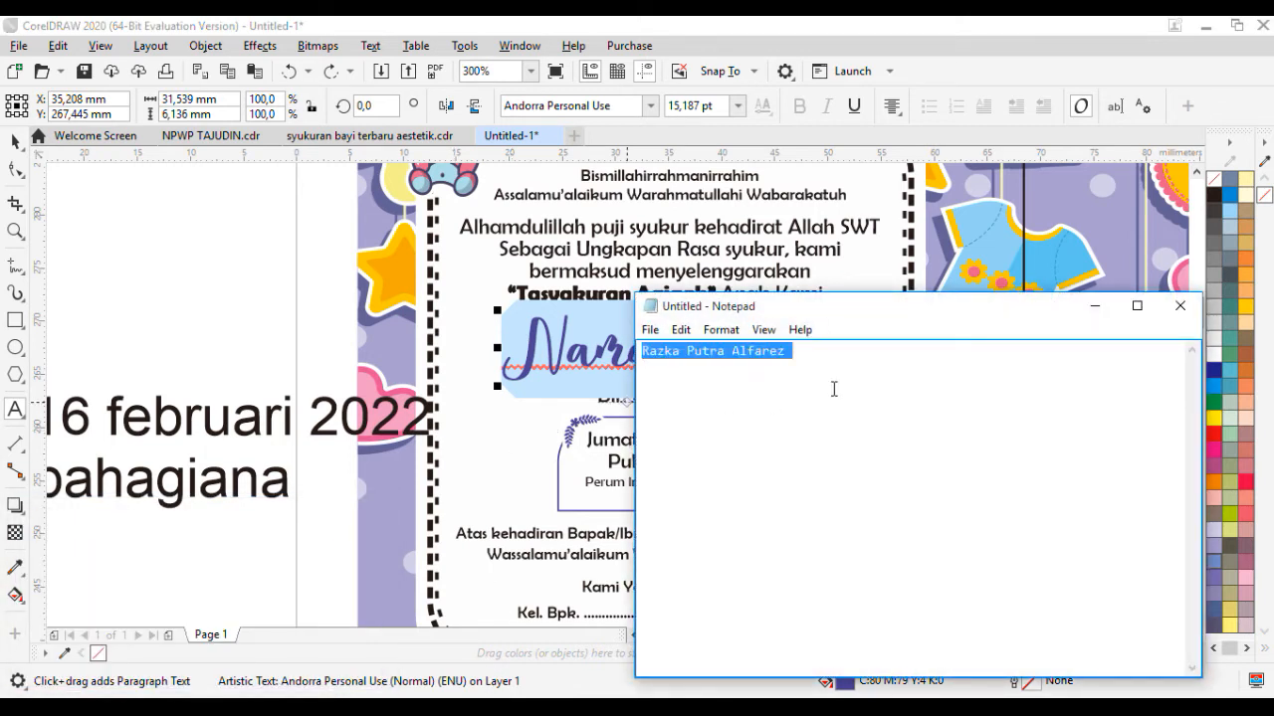
key(ctrl+c)
key(alt+Tab)
key(ctrl+v)
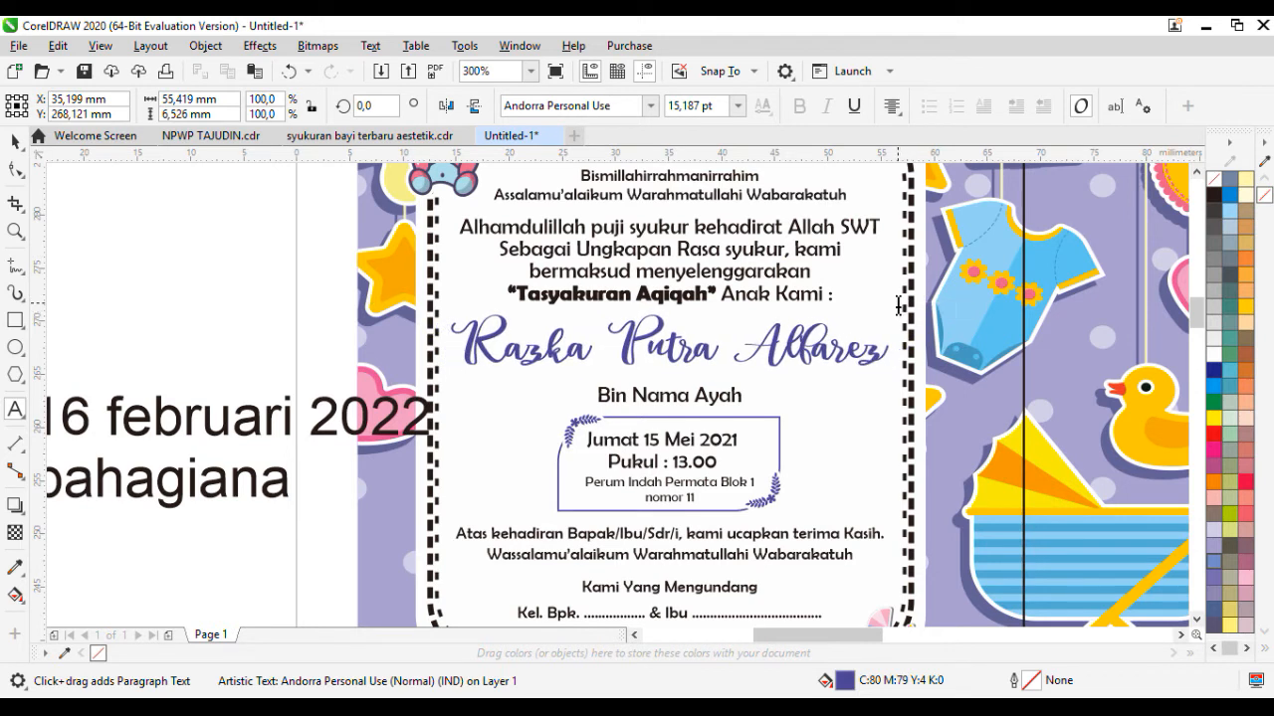
- Try the Hot Pizza font on the child's name
click(15, 142)
click(652, 106)
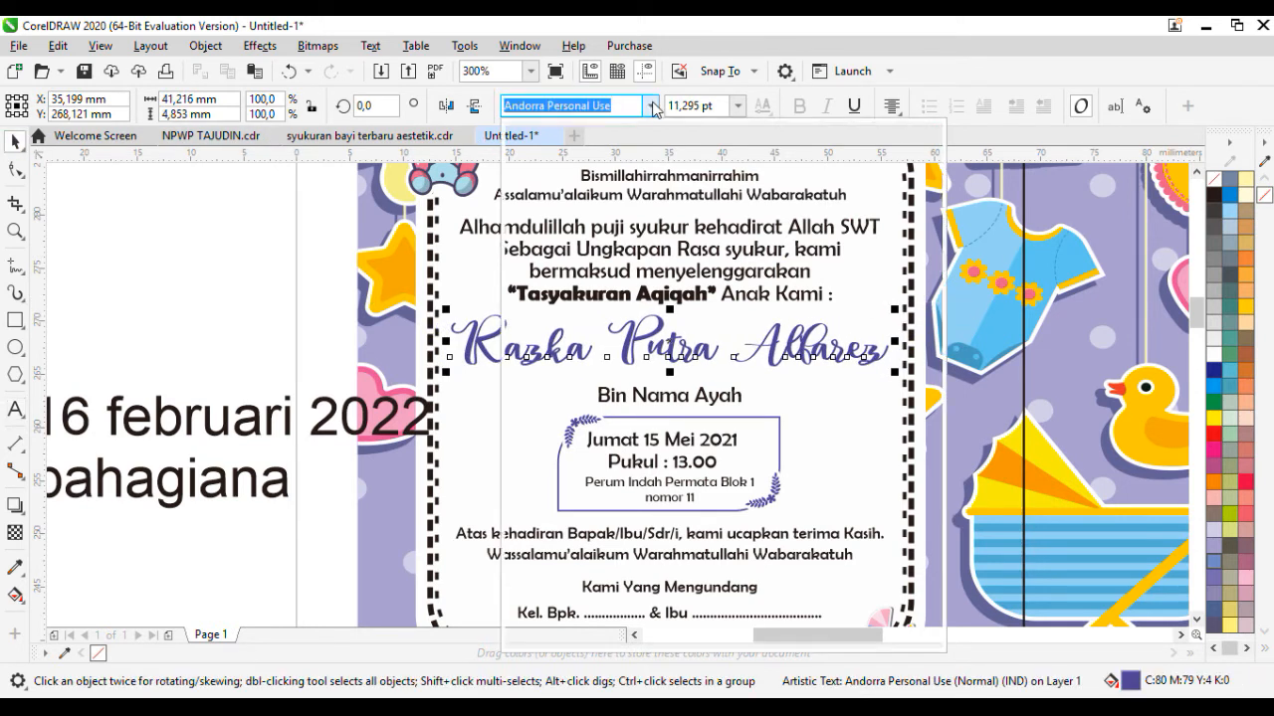
click(587, 235)
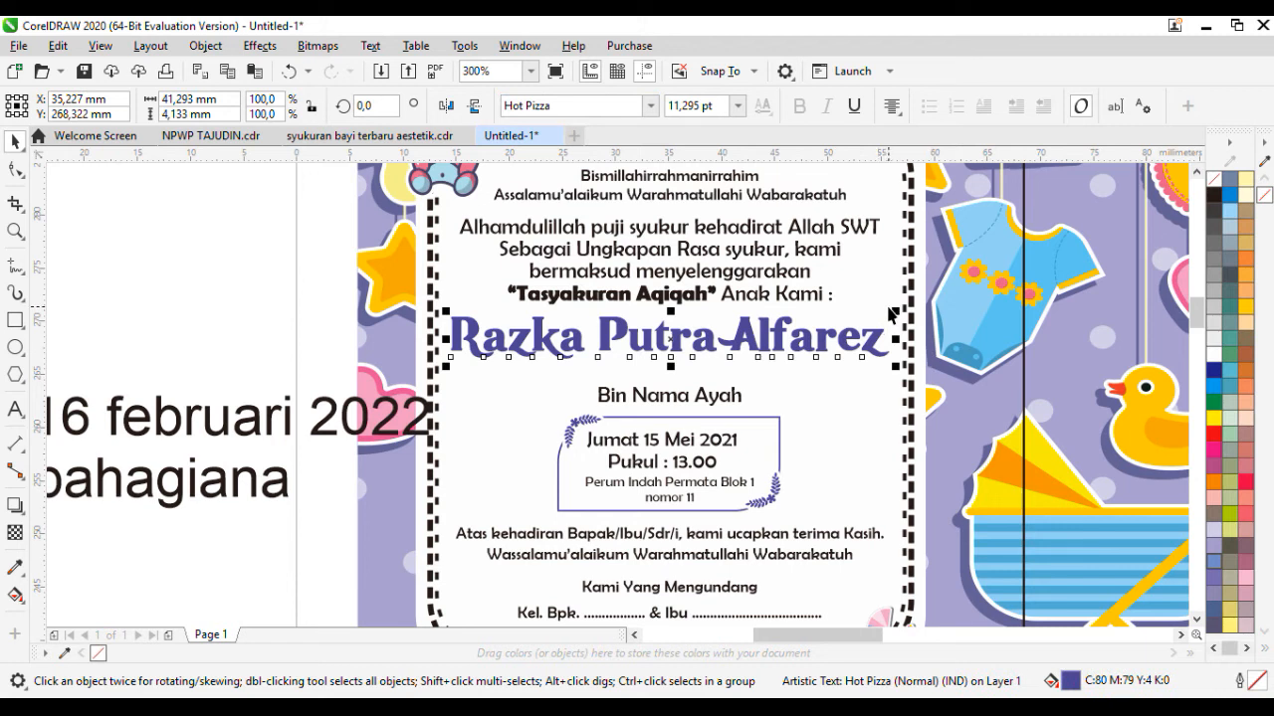
- Set the child's name in bold Montserrat Alternates
click(651, 105)
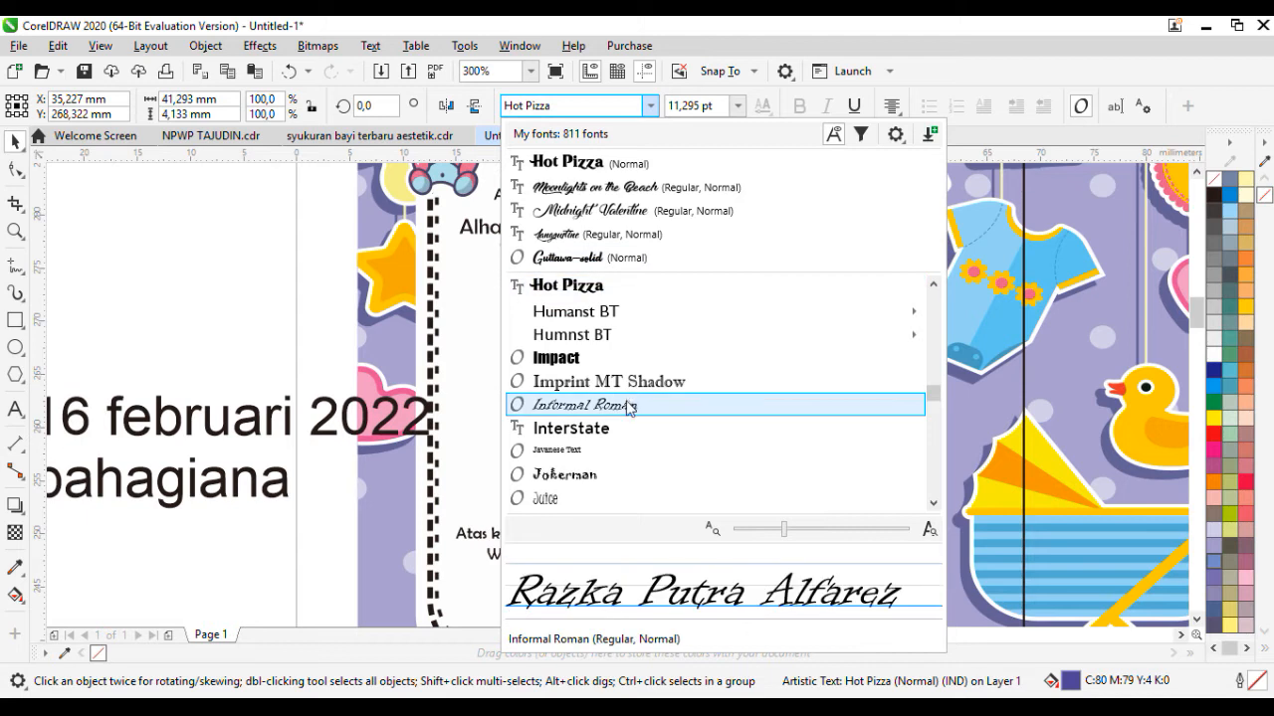
scroll(629, 406, down, 2)
scroll(621, 428, down, 3)
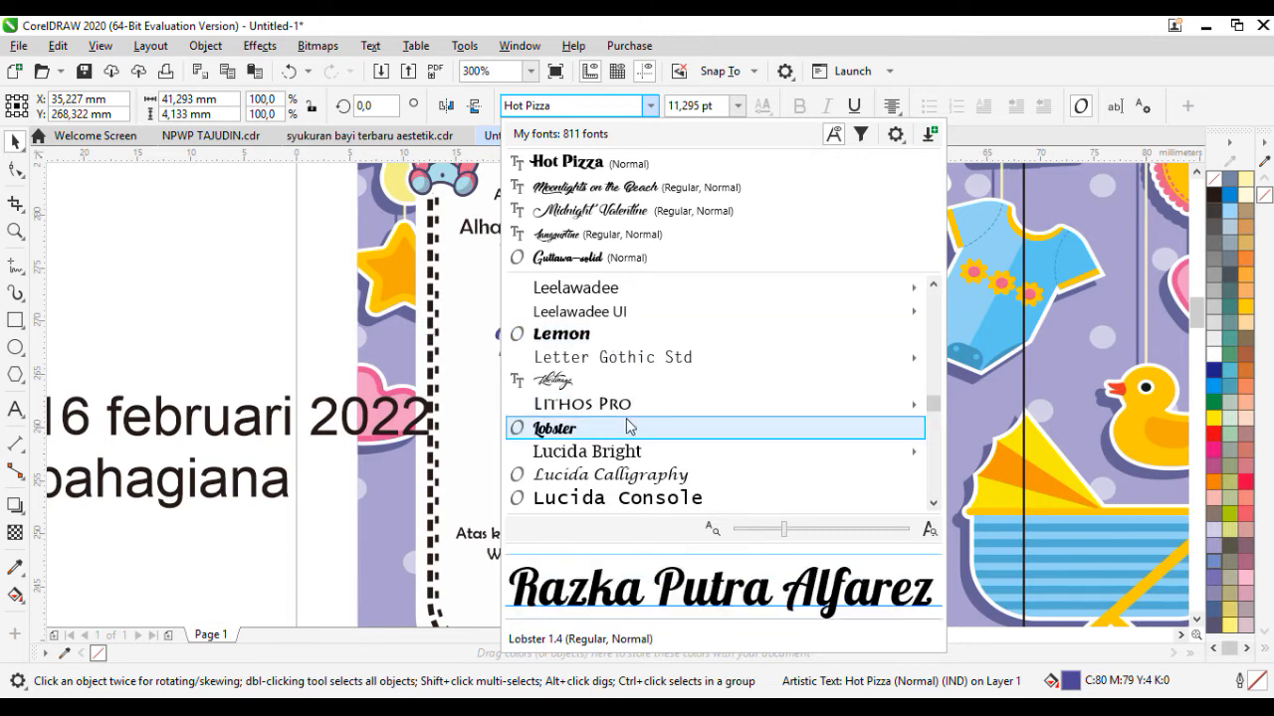
scroll(622, 438, down, 3)
scroll(625, 439, down, 2)
drag(932, 418, 930, 432)
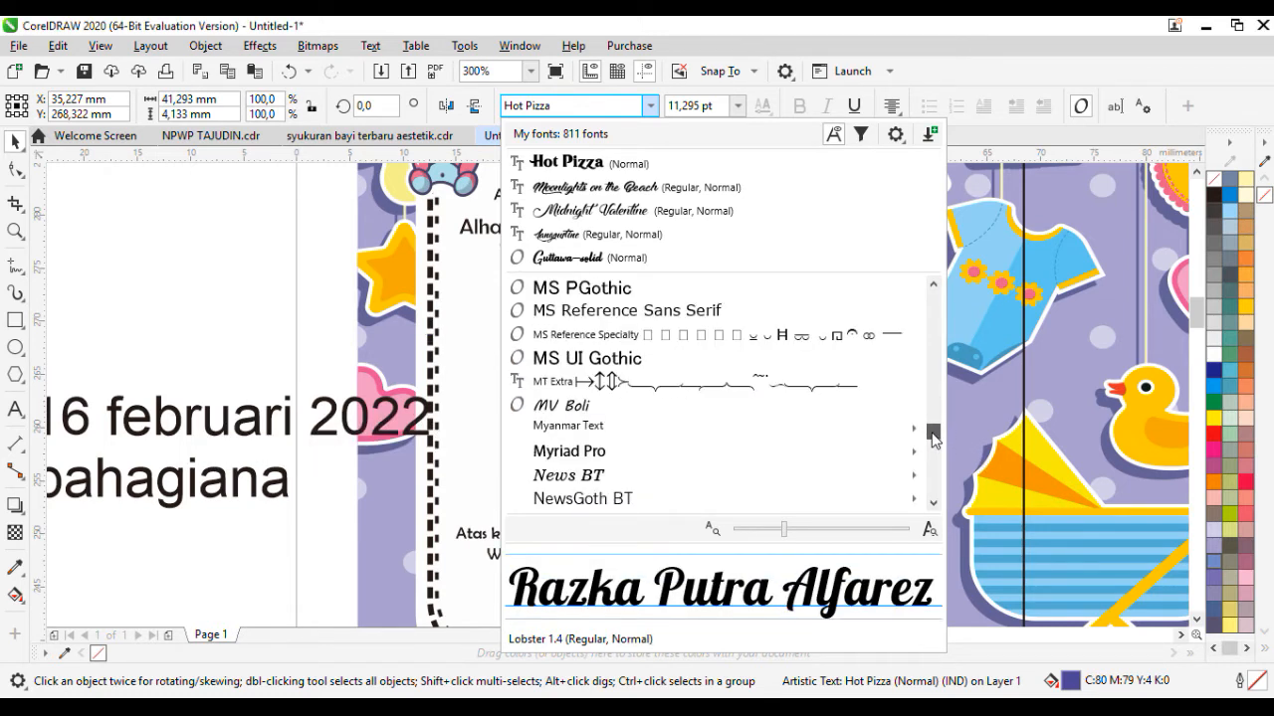
scroll(933, 439, up, 2)
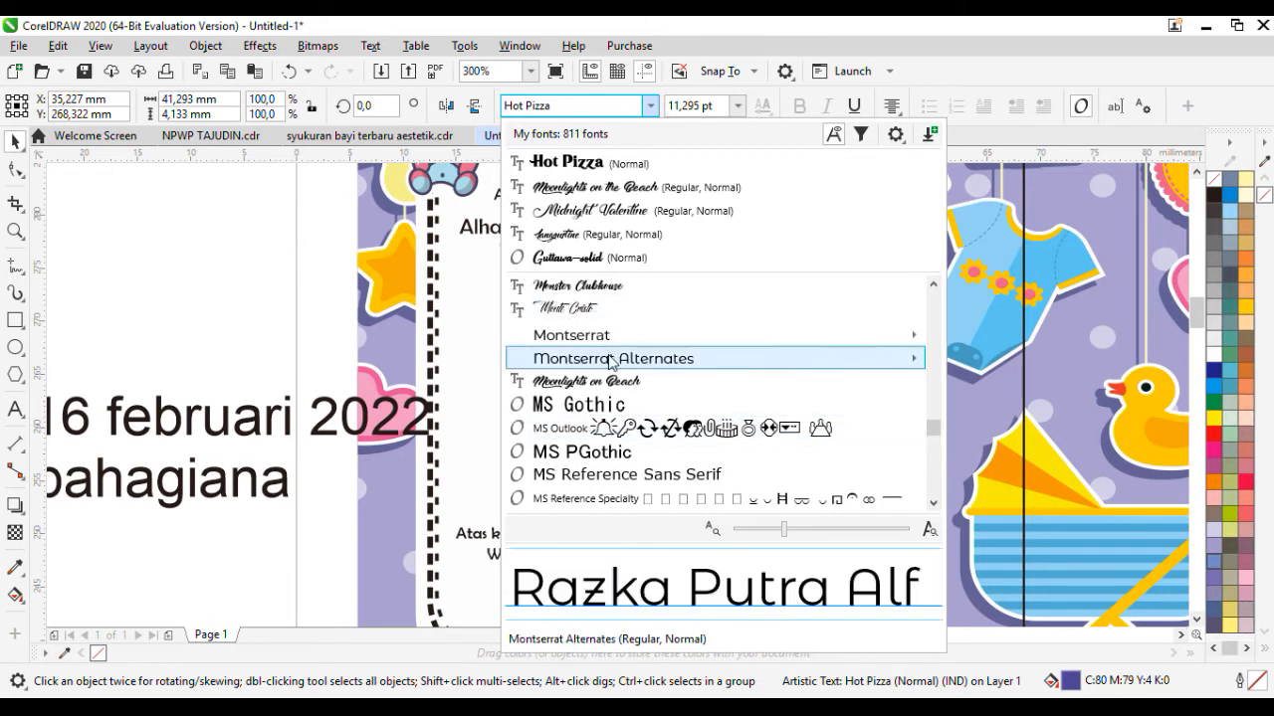
click(697, 358)
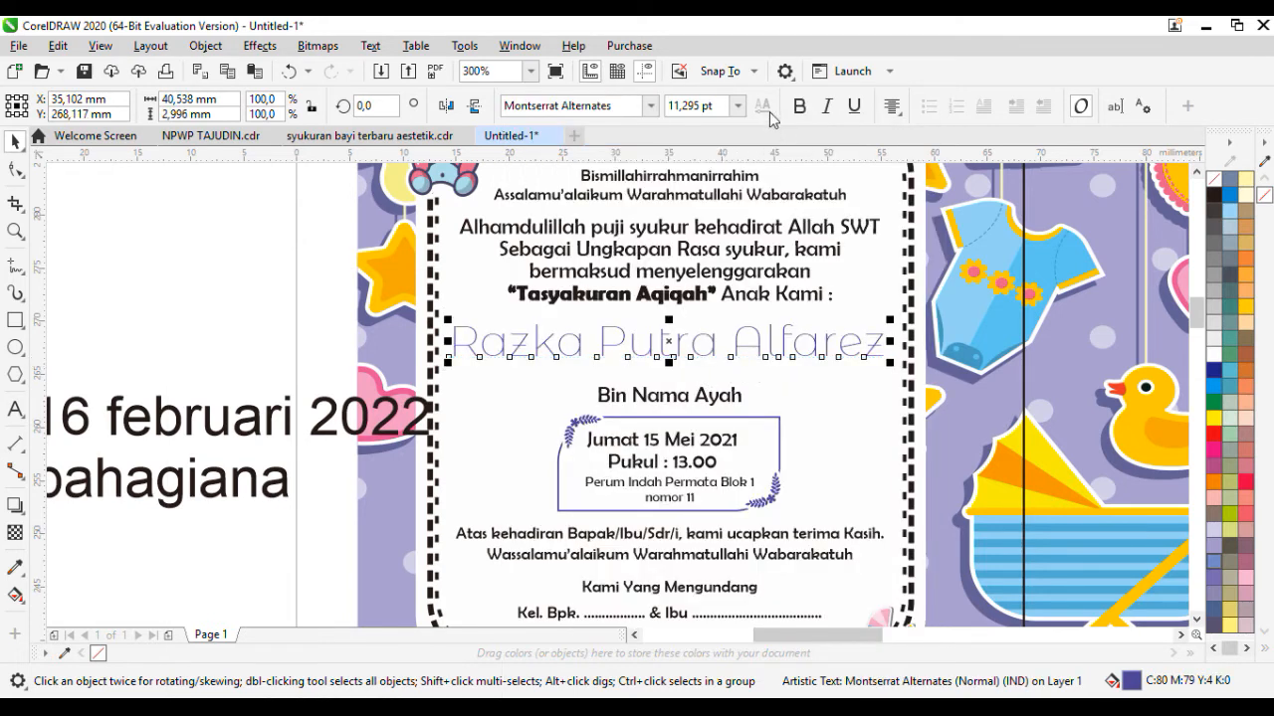
click(799, 108)
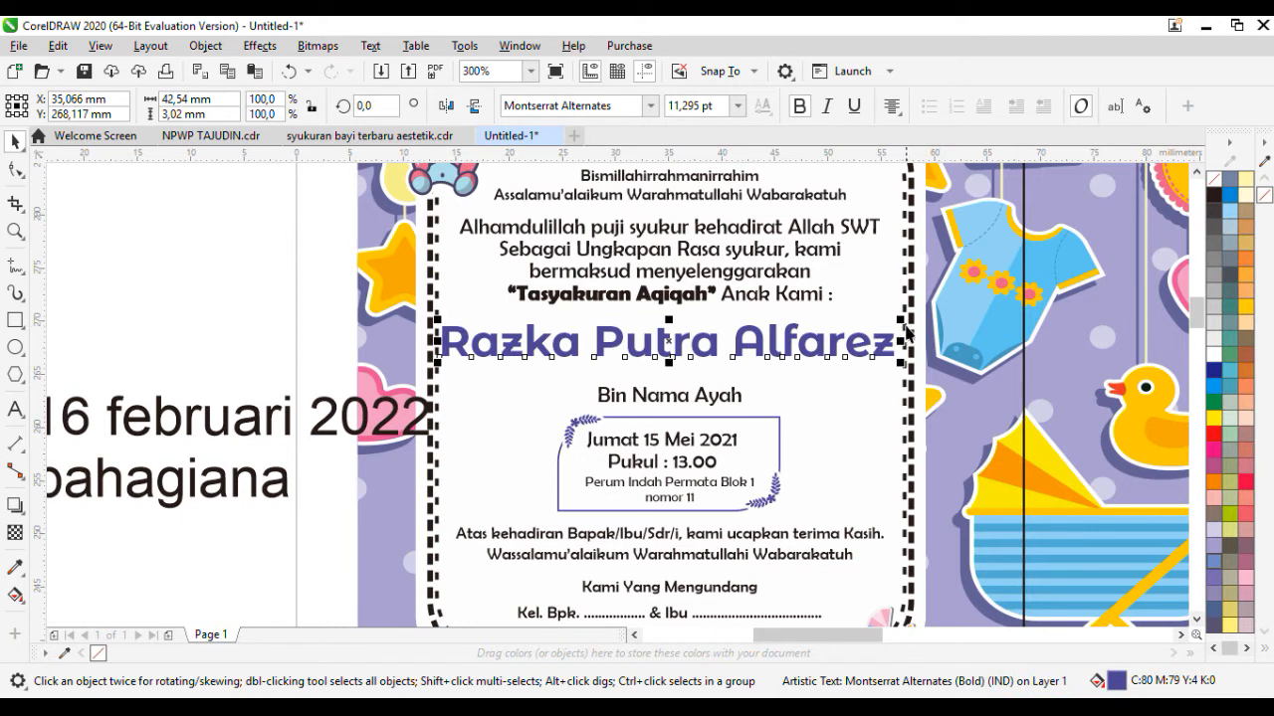
- Scale the child's name down to about 9.8 pt so it fits inside the dashed border
drag(901, 319, 879, 323)
scroll(671, 339, up, 2)
scroll(670, 340, down, 2)
scroll(671, 339, up, 1)
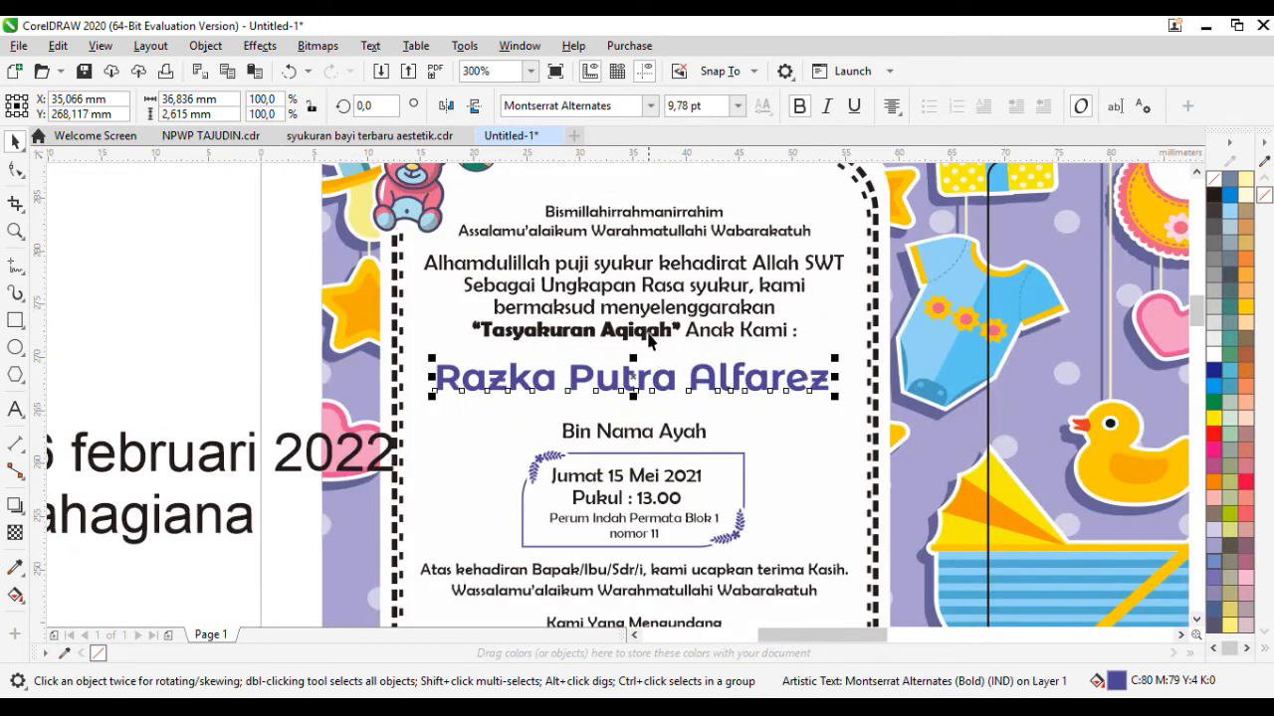
click(646, 327)
click(260, 279)
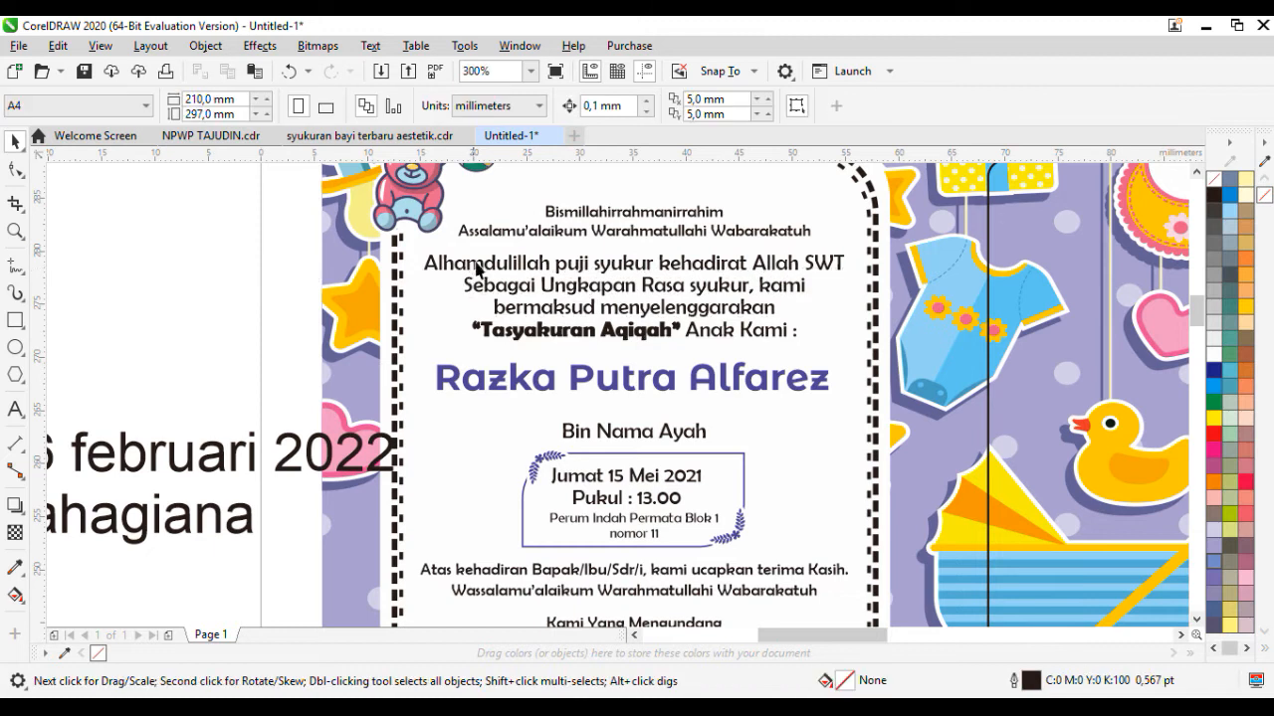
- Delete the "Bin Nama Ayah" line below the child's name
click(625, 264)
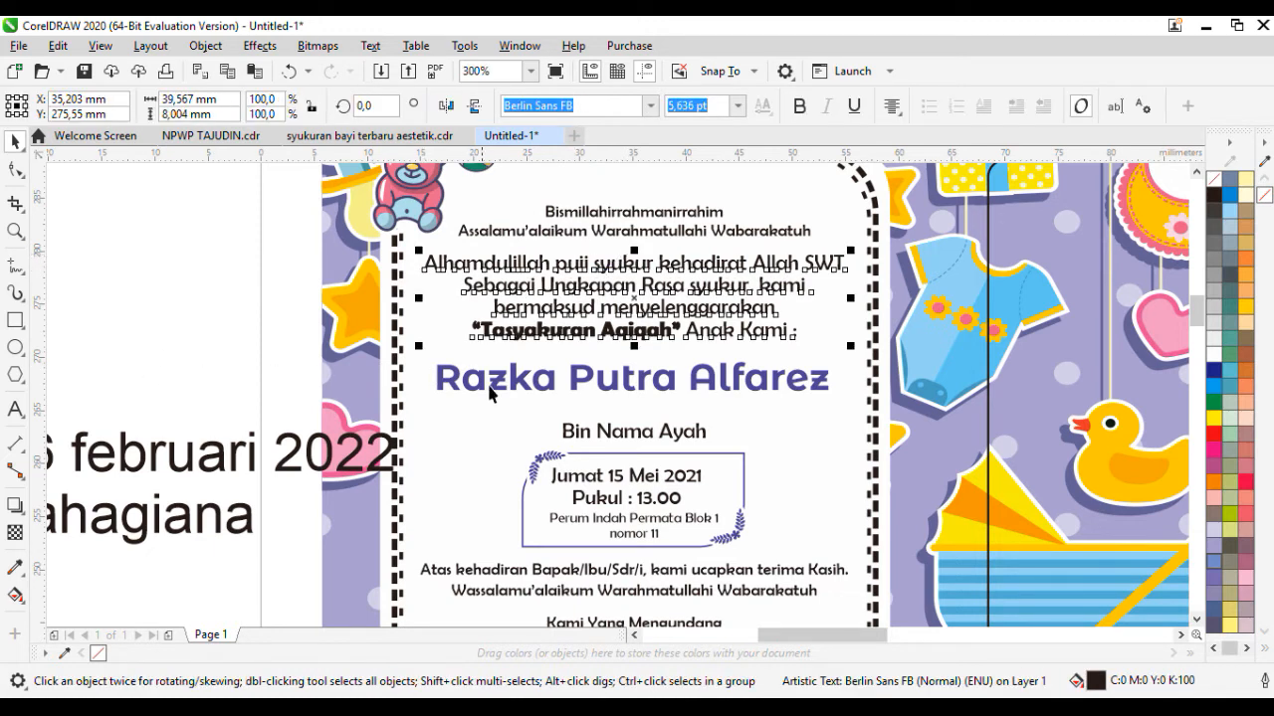
scroll(623, 349, down, 2)
scroll(552, 425, up, 2)
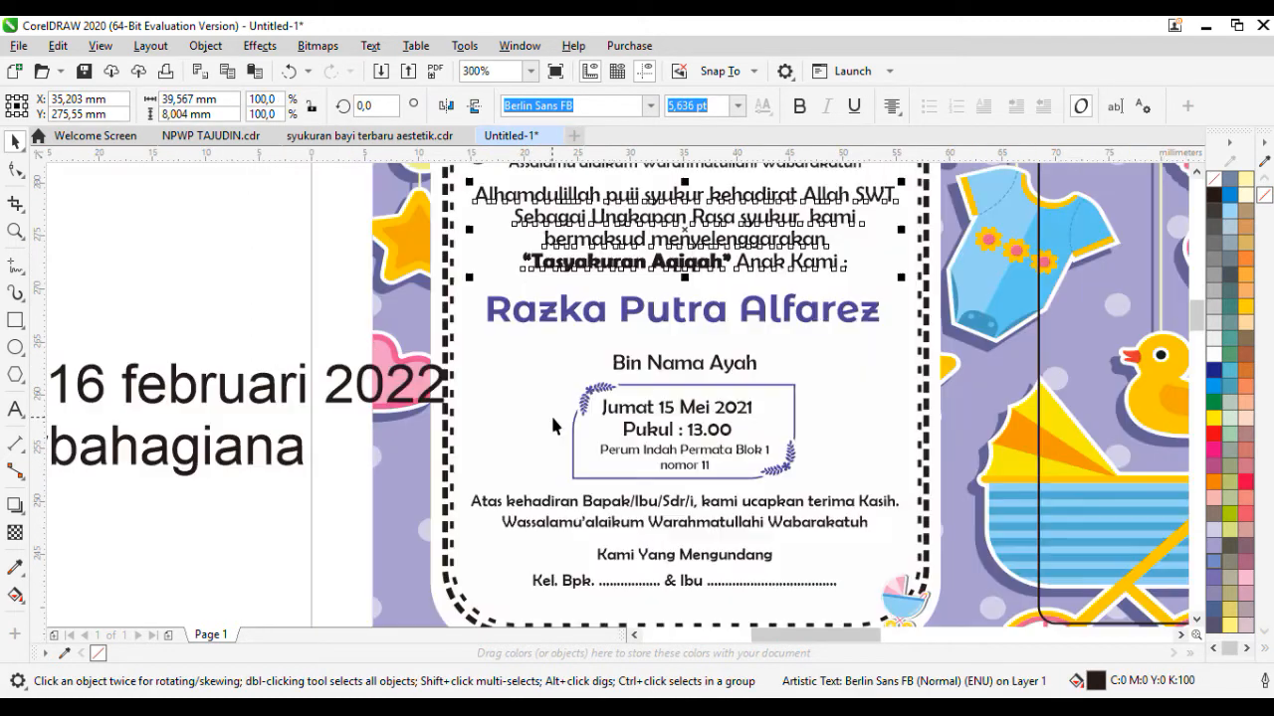
click(674, 365)
key(Delete)
- Move the framed date, time and address block up towards the child's name and enlarge it so the frame is about 26 mm wide
drag(291, 329, 808, 505)
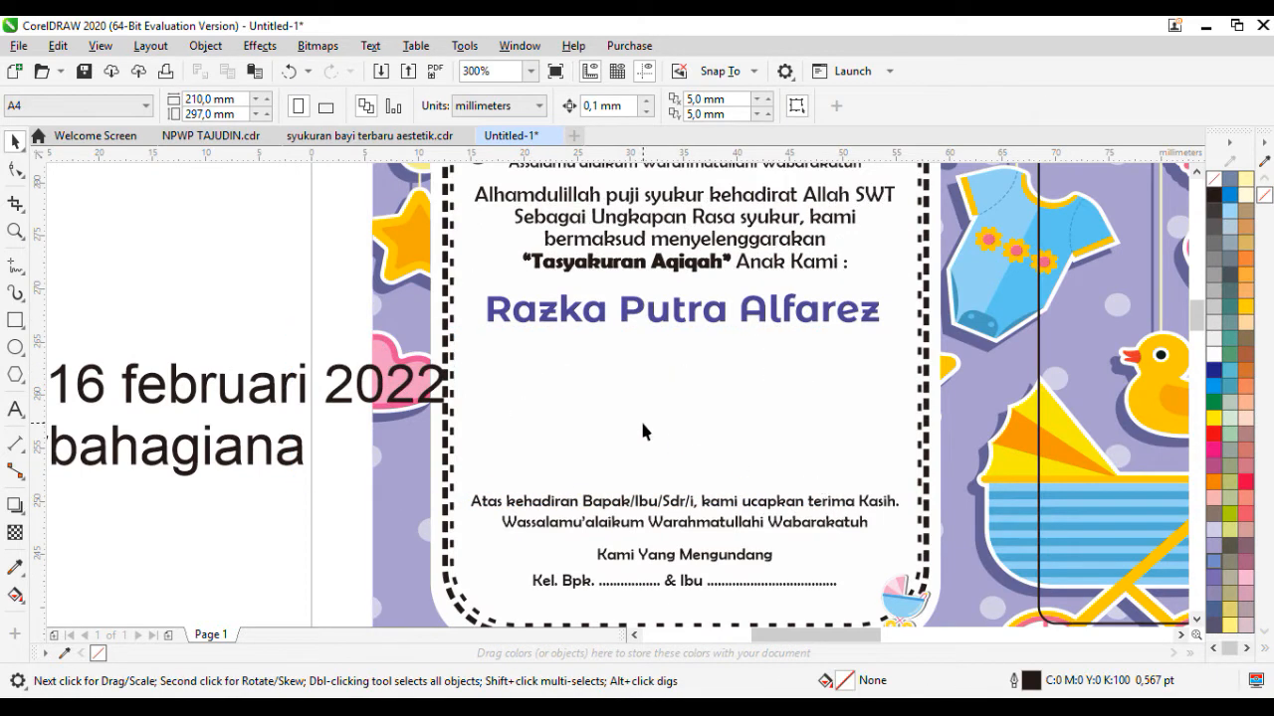
key(Up)
key(Up)
key(Up)
key(Up)
key(Up)
key(Up)
key(Up)
key(Up)
key(Up)
key(Up)
key(Up)
key(Up)
key(Up)
key(Up)
key(Up)
key(Up)
key(Up)
key(Up)
key(Up)
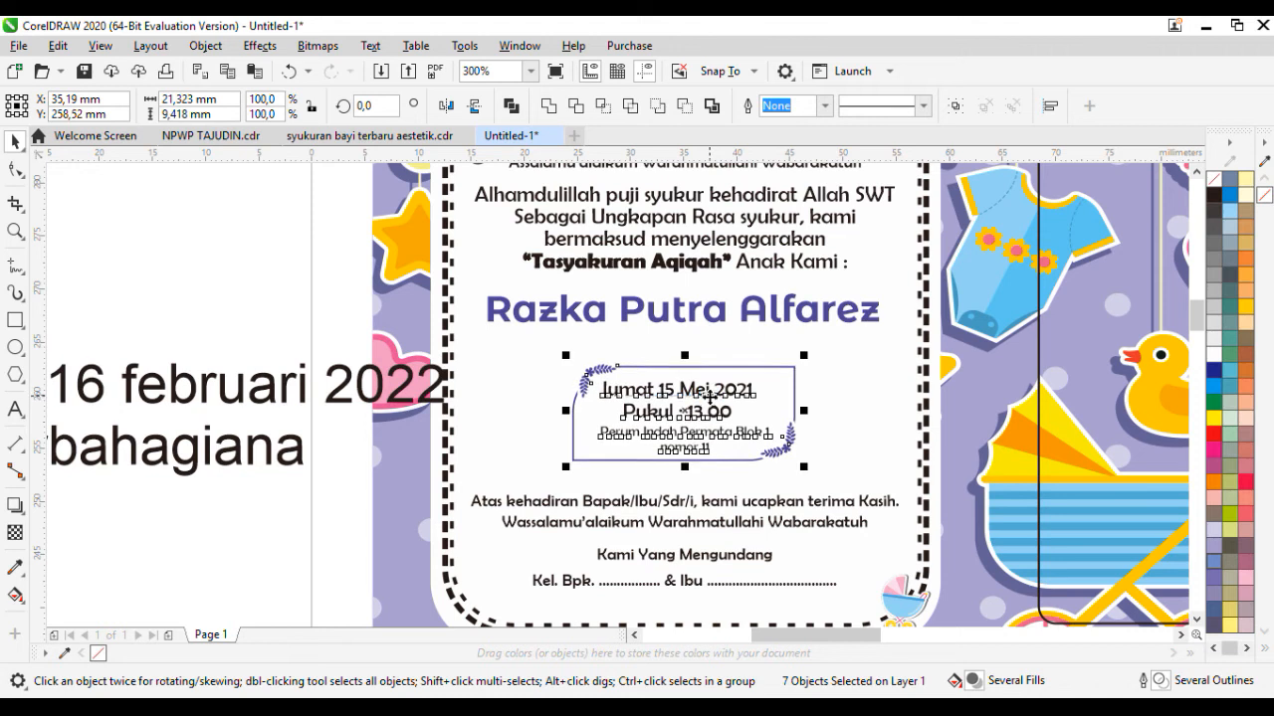
drag(803, 352, 828, 339)
click(321, 289)
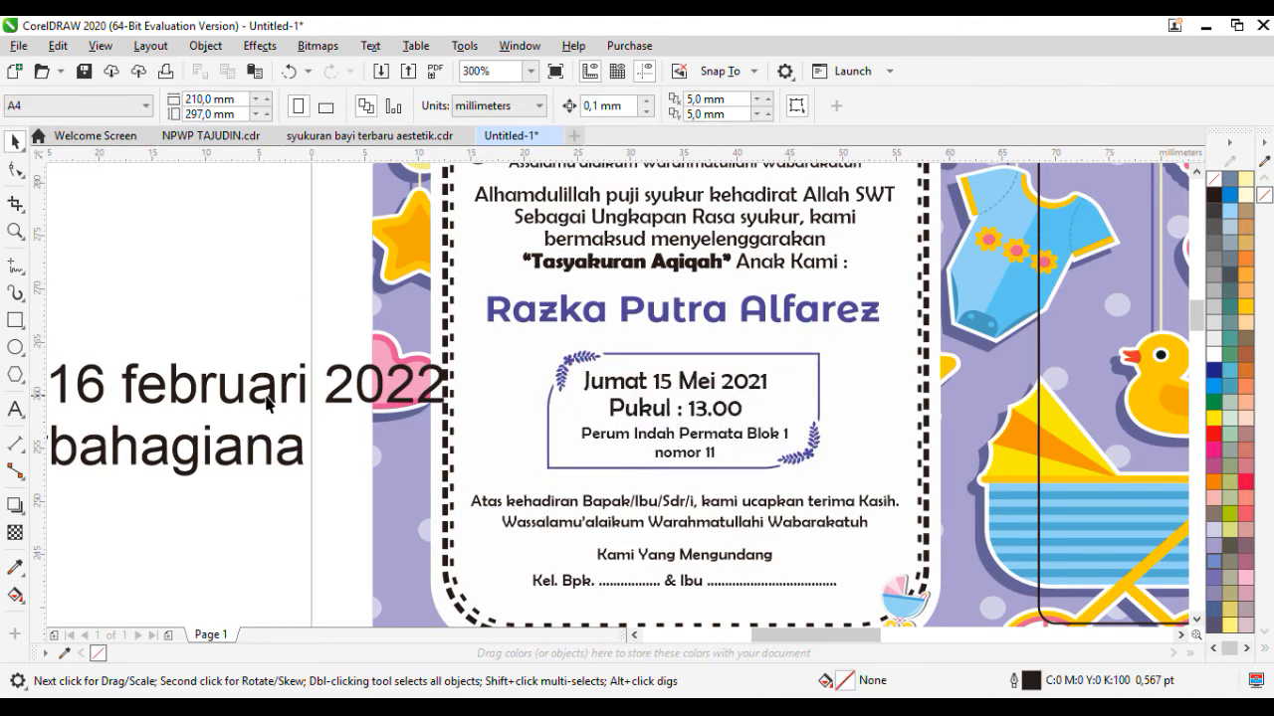
- Shift the pasted details text slightly and replace the date line in the frame with "Rabu 16 Februari 2022"
drag(251, 403, 290, 408)
drag(648, 381, 471, 376)
text(Rabu)
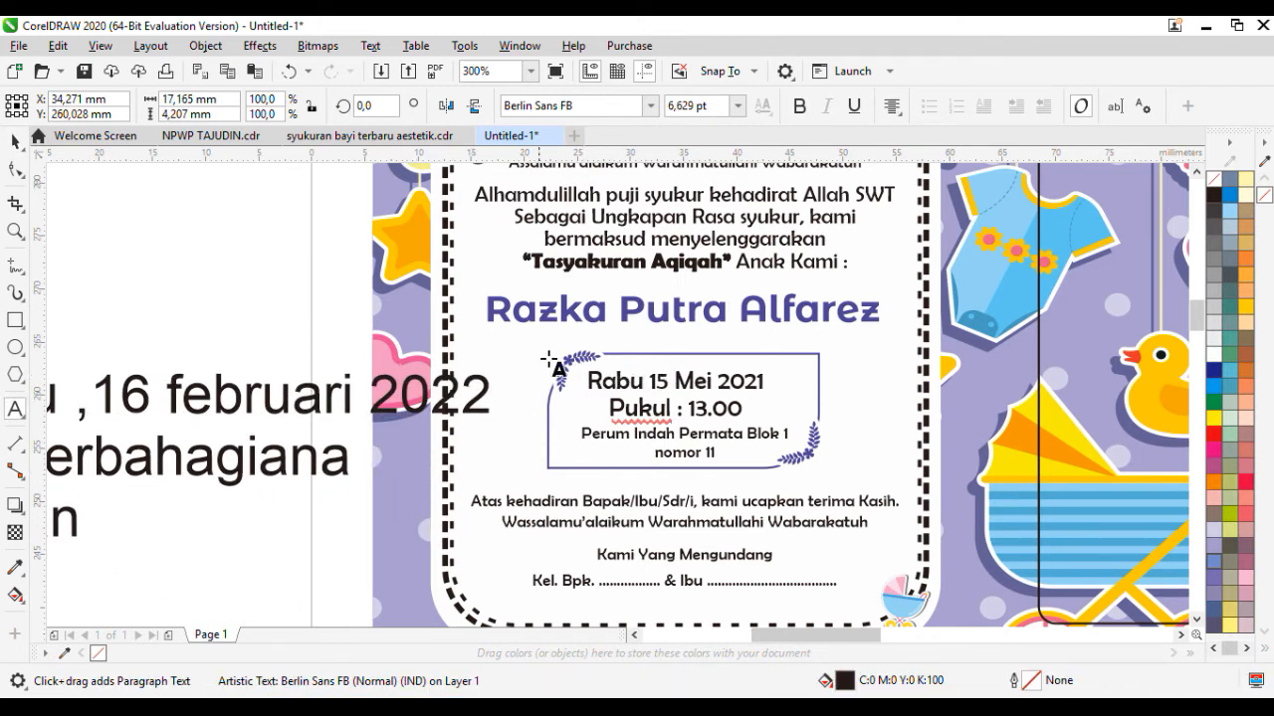
click(659, 376)
drag(655, 379, 796, 375)
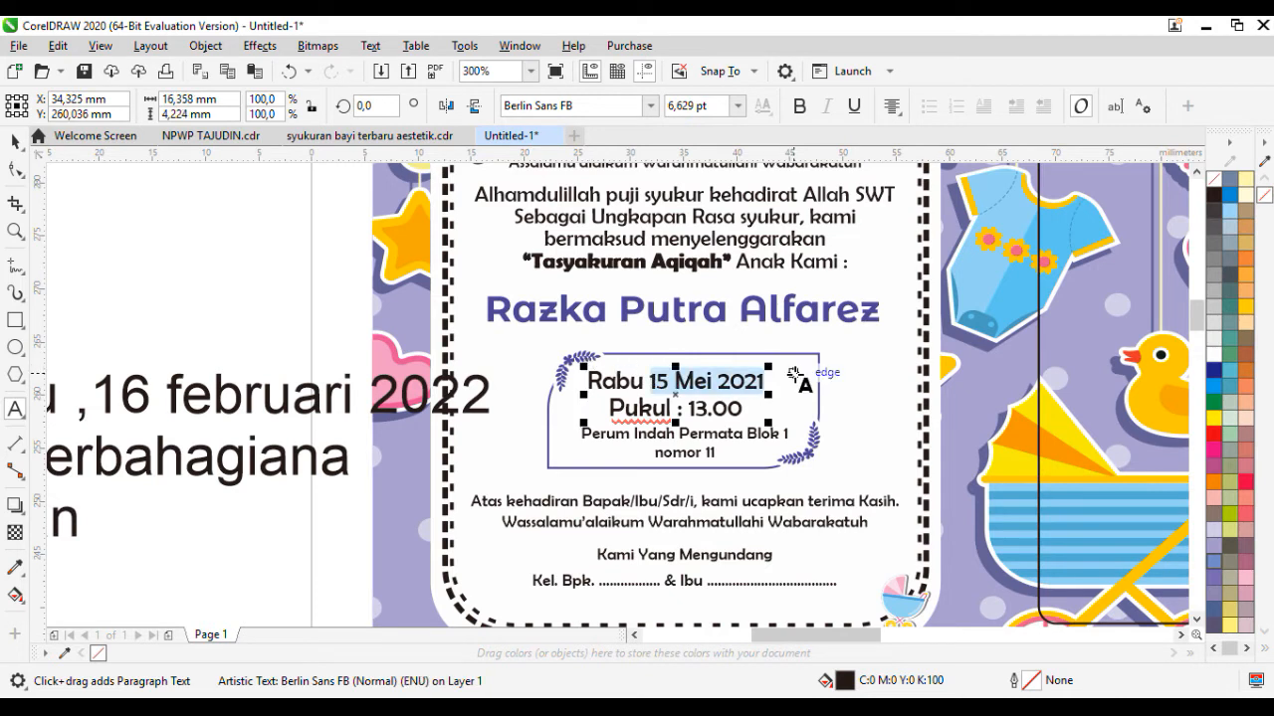
text(16 Februari 200)
key(BackSpace)
text(22)
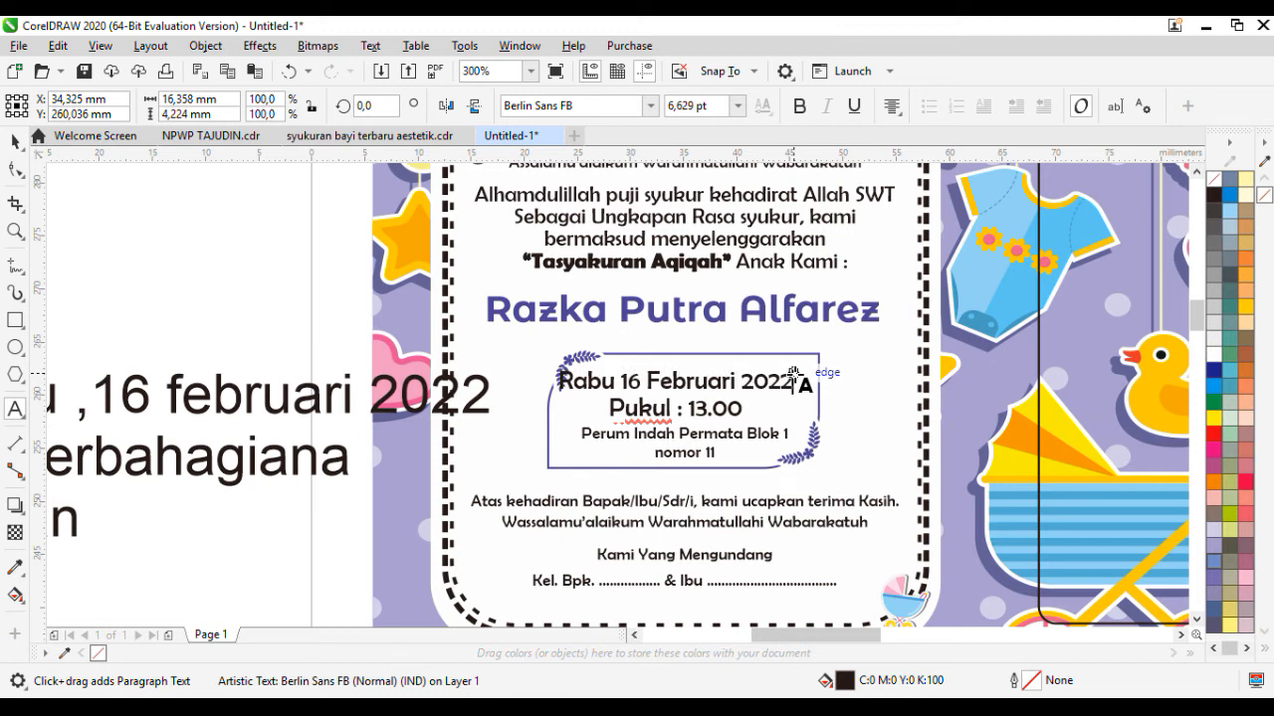
key(Escape)
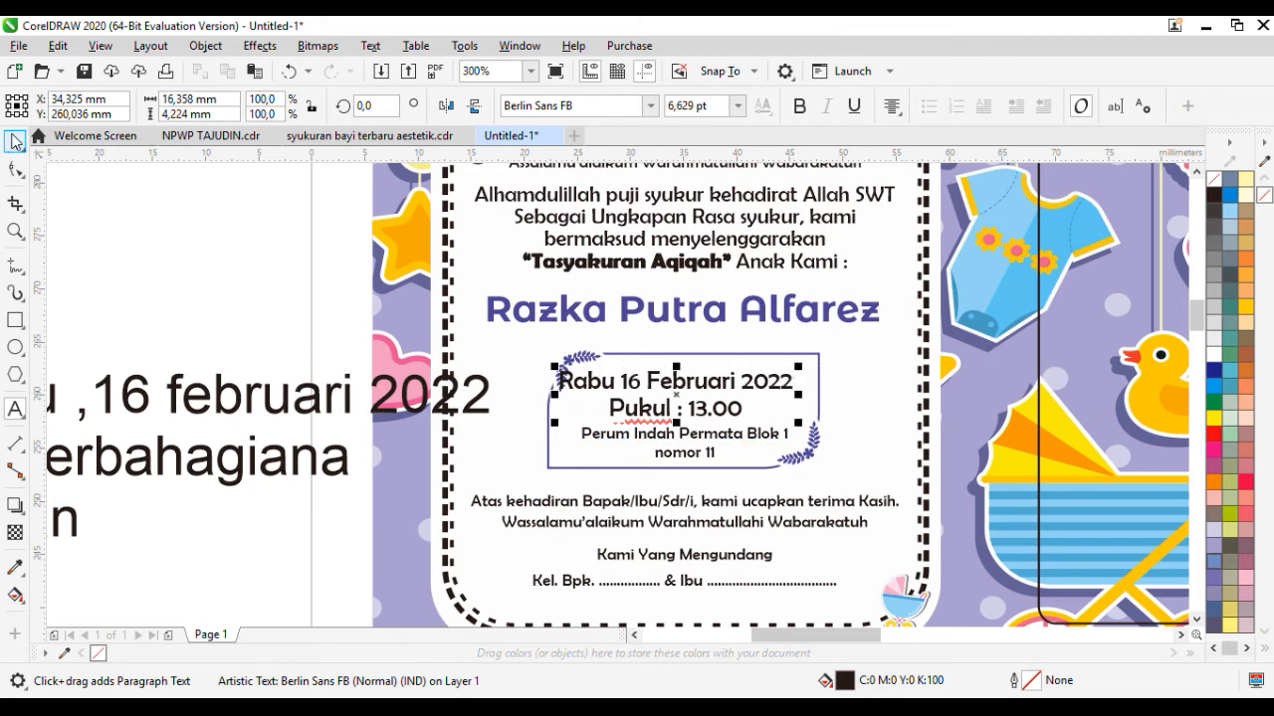
- Remove the "Pukul : 13.00" line from the date text and delete the address text below it
click(14, 142)
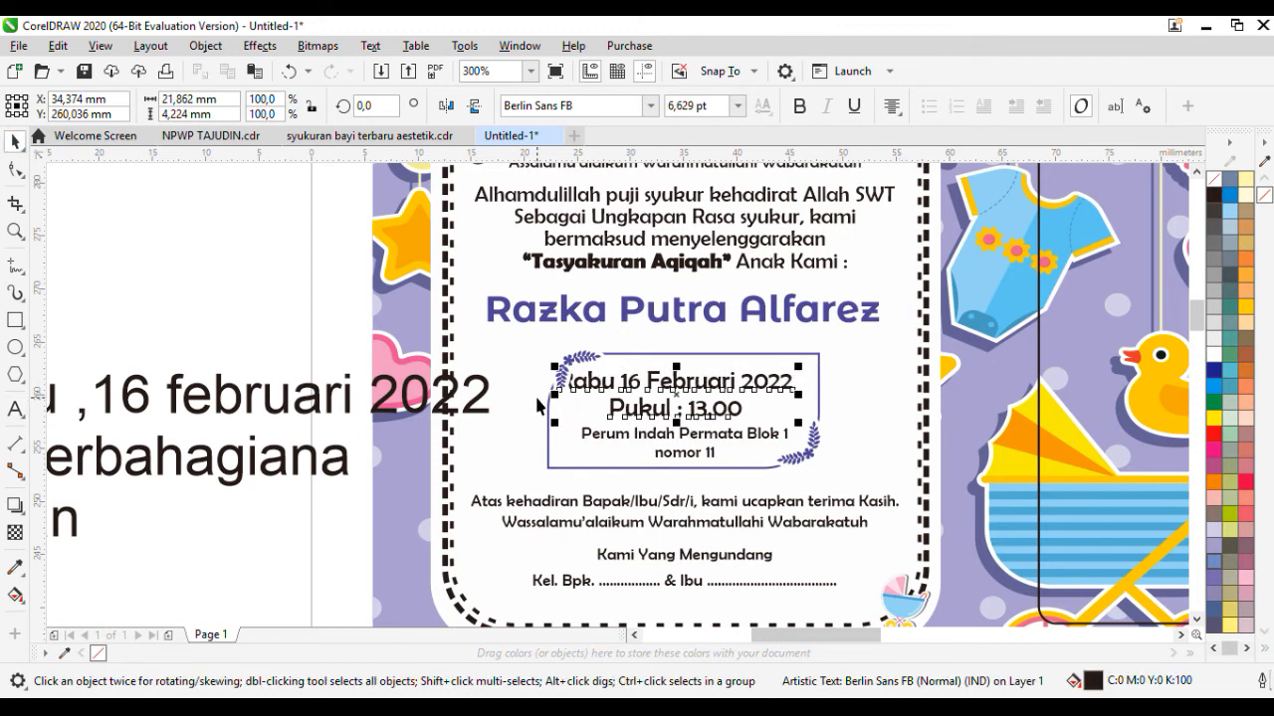
click(704, 414)
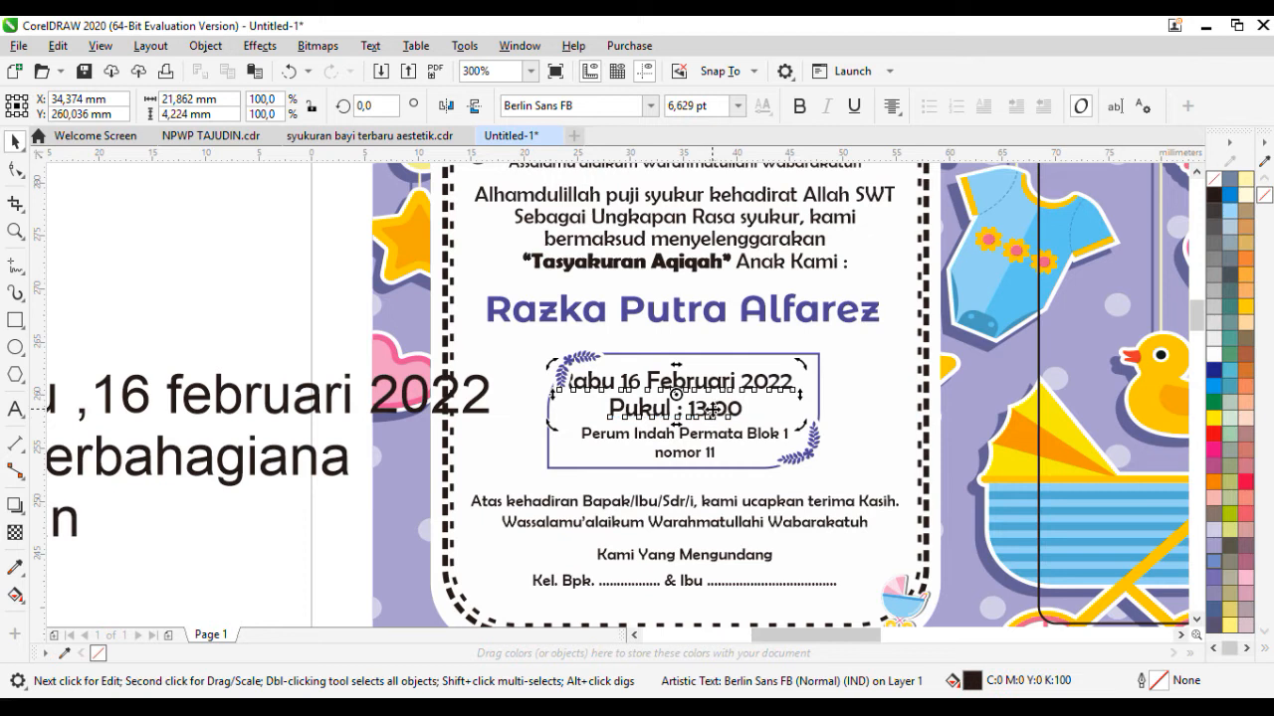
double_click(738, 407)
key(BackSpace)
key(BackSpace)
key(BackSpace)
key(BackSpace)
key(BackSpace)
key(BackSpace)
key(BackSpace)
key(BackSpace)
key(BackSpace)
key(BackSpace)
key(BackSpace)
key(BackSpace)
key(BackSpace)
key(BackSpace)
click(757, 434)
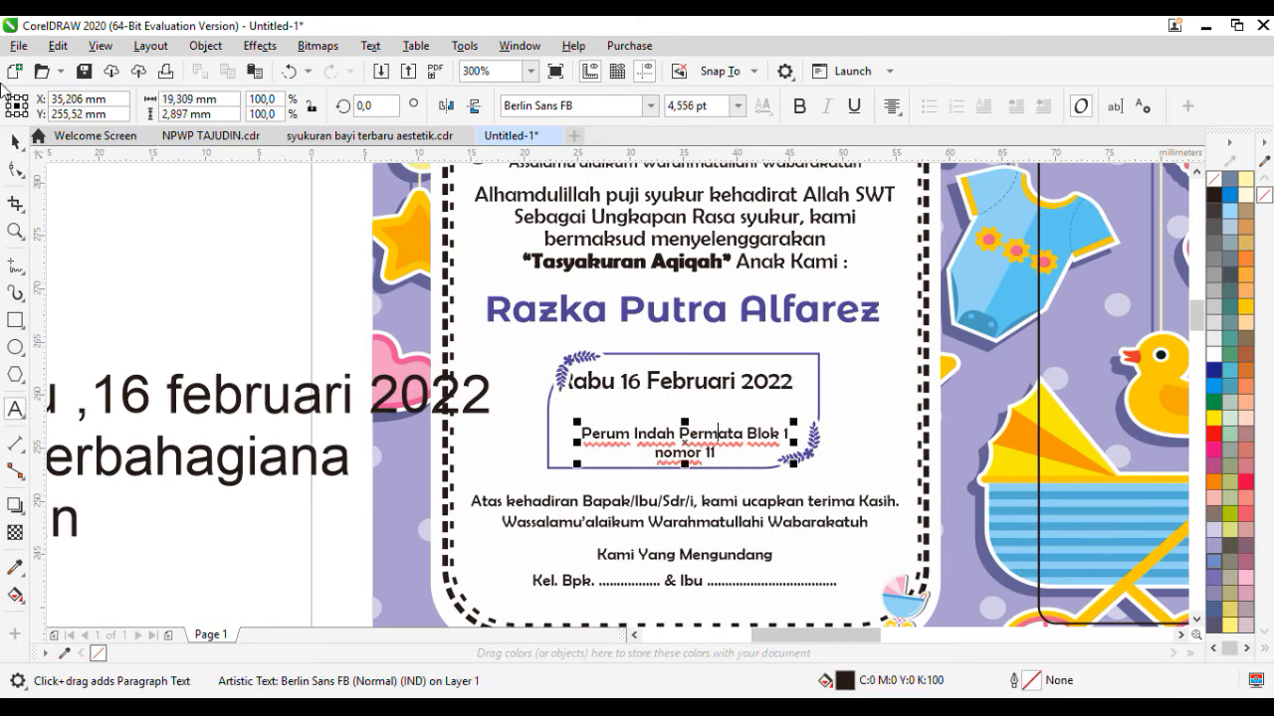
click(15, 141)
key(Delete)
- Move the date text out of the ornamental frame, over the pasted details text beside the invitation
mouse_move(676, 391)
mouse_down()
mouse_move(702, 408)
mouse_move(684, 413)
mouse_up()
scroll(620, 372, up, 2)
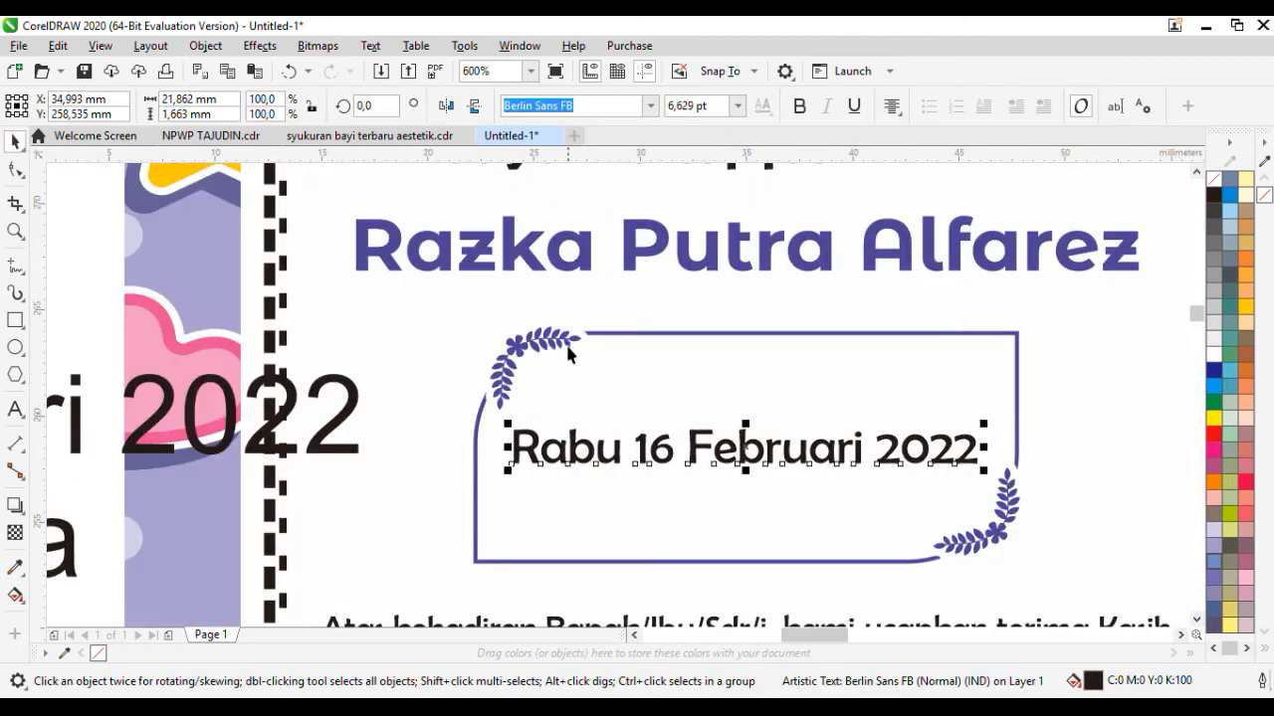
click(587, 358)
shift+click(608, 334)
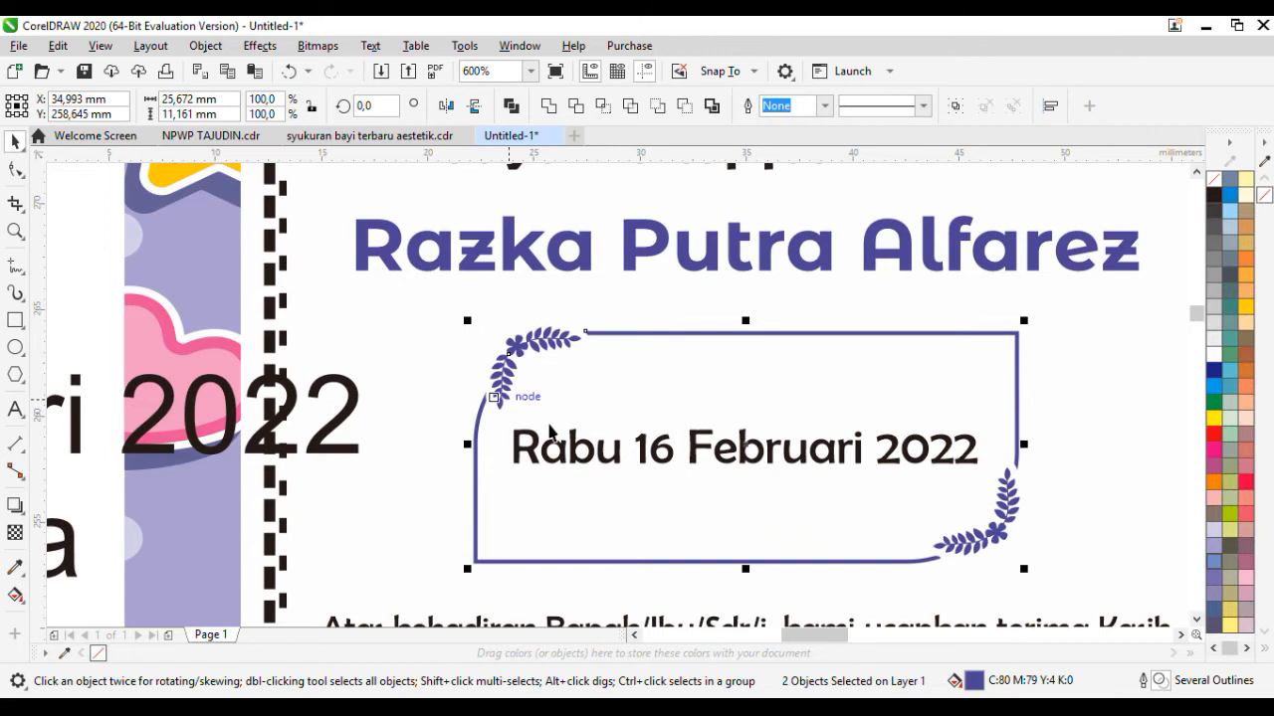
click(586, 447)
scroll(649, 444, down, 1)
drag(647, 444, 304, 503)
- Group the ornamental frame's parts and reduce the group's height to about 7.7 mm
drag(400, 389, 866, 544)
key(ctrl+g)
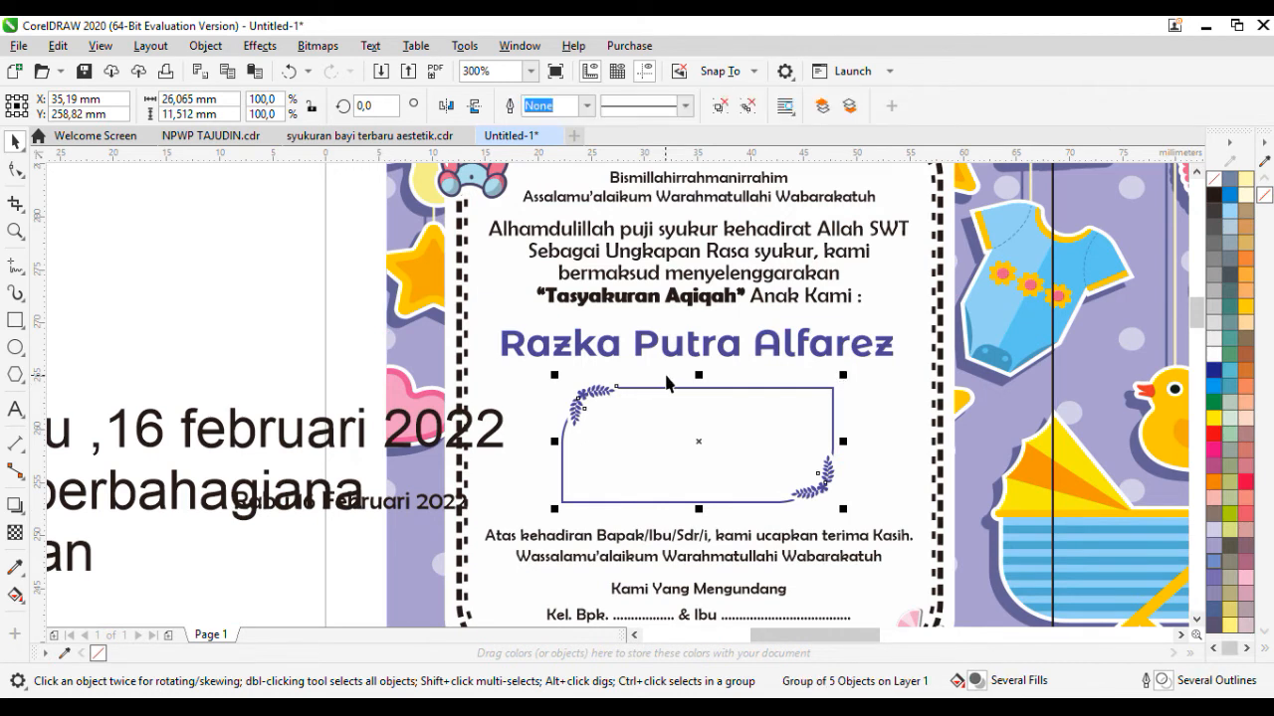
drag(701, 376, 702, 397)
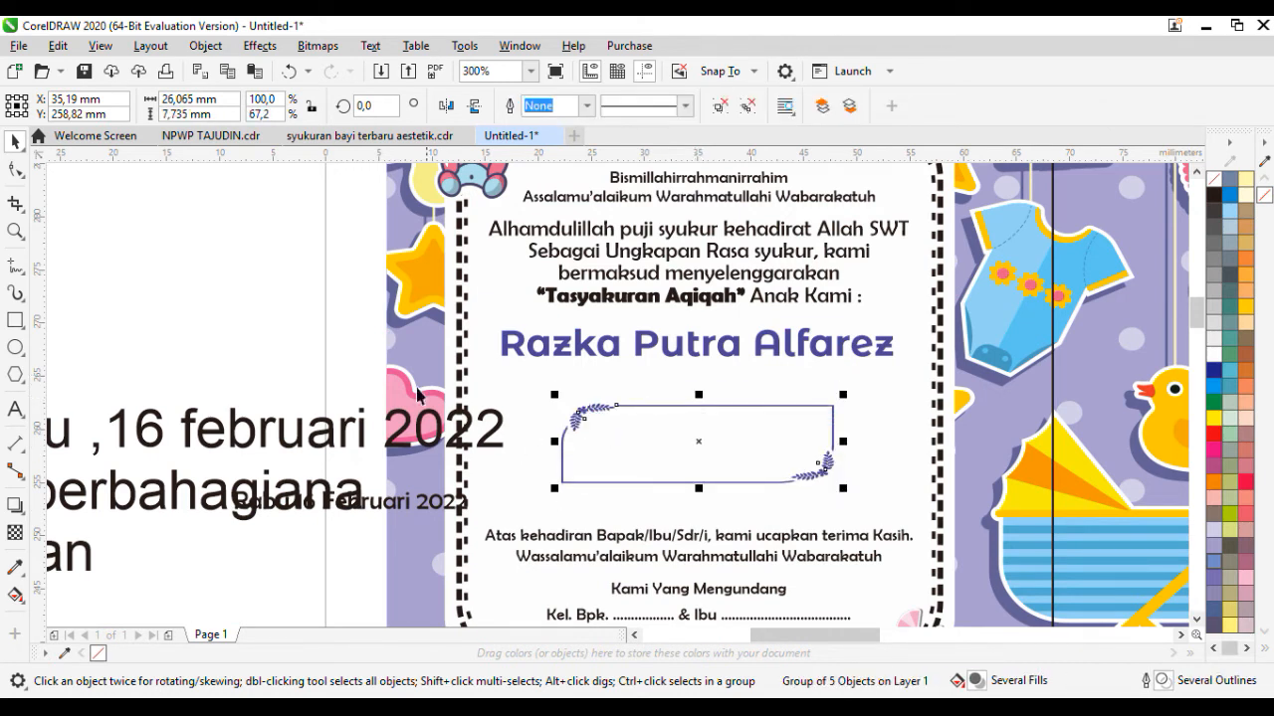
click(346, 366)
- Move the pasted details text up and to the left, clear of the date text
click(753, 460)
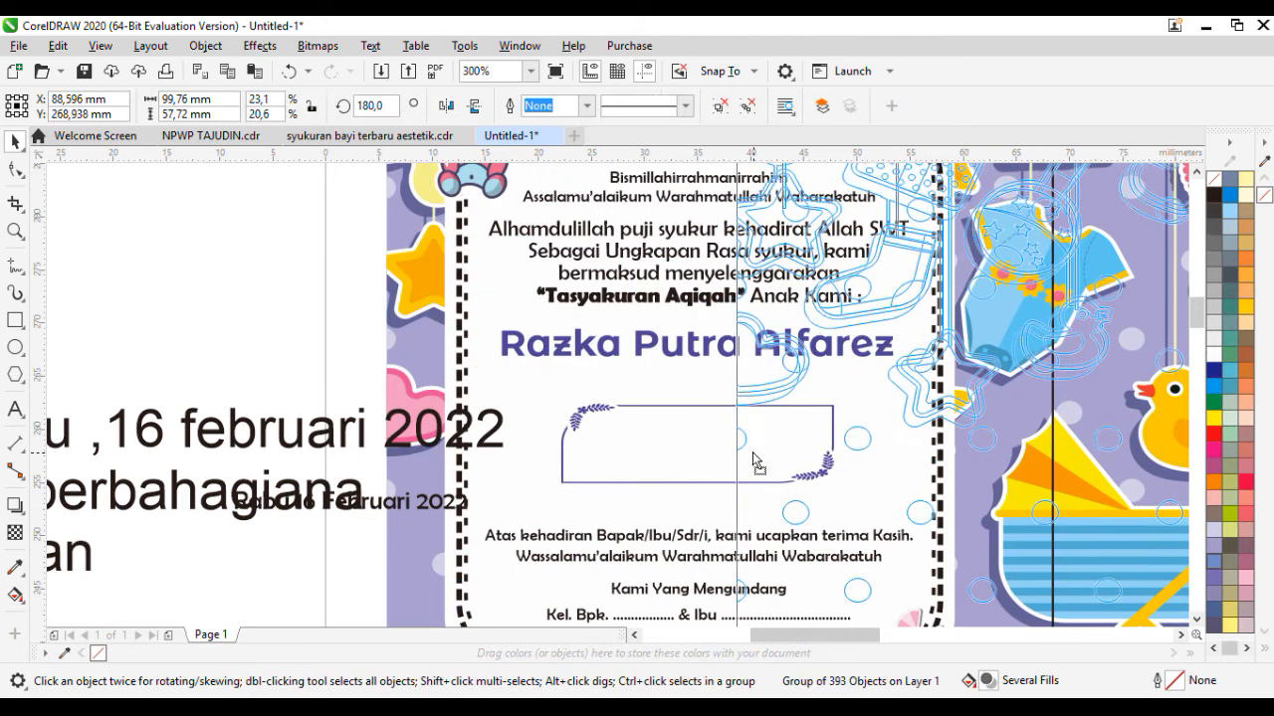
click(371, 510)
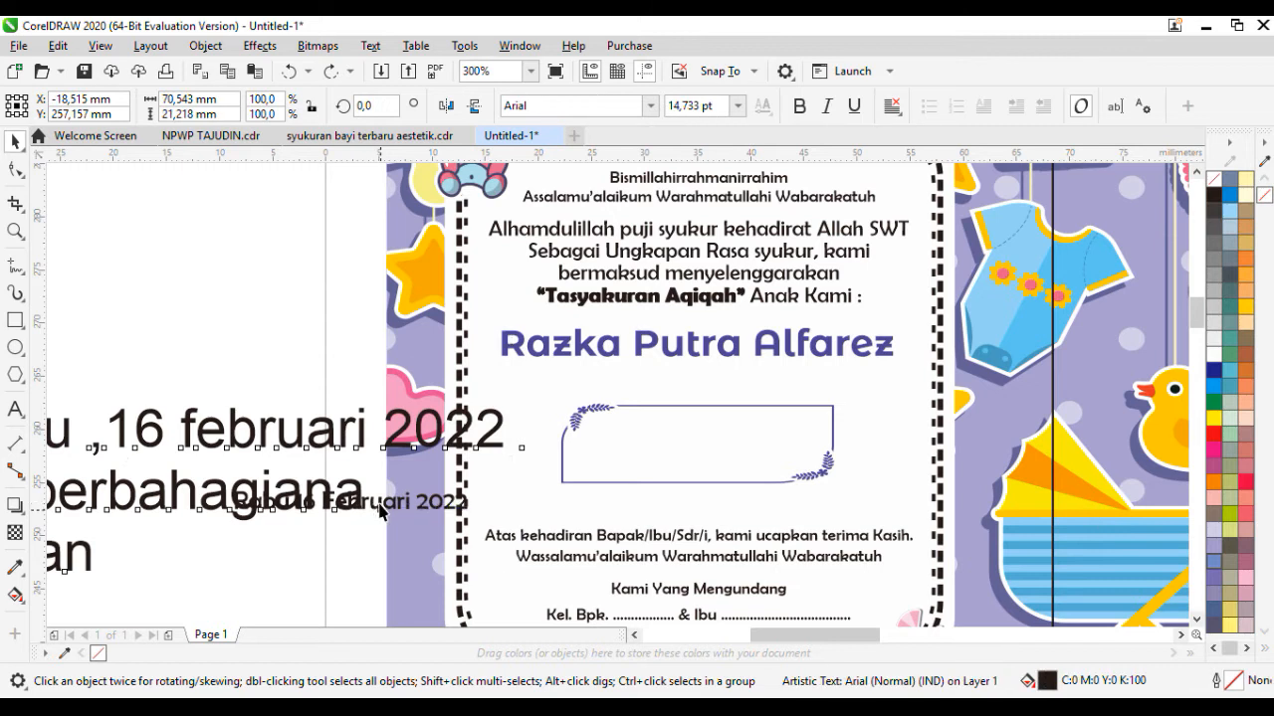
click(334, 438)
drag(333, 433, 304, 365)
- Move the date text back into the frame and enlarge both together, bringing the date to about 8.1 pt
drag(329, 505, 673, 446)
drag(358, 396, 851, 532)
drag(844, 395, 874, 381)
mouse_move(692, 439)
mouse_down()
mouse_move(702, 454)
mouse_move(692, 442)
mouse_up()
click(370, 276)
click(685, 447)
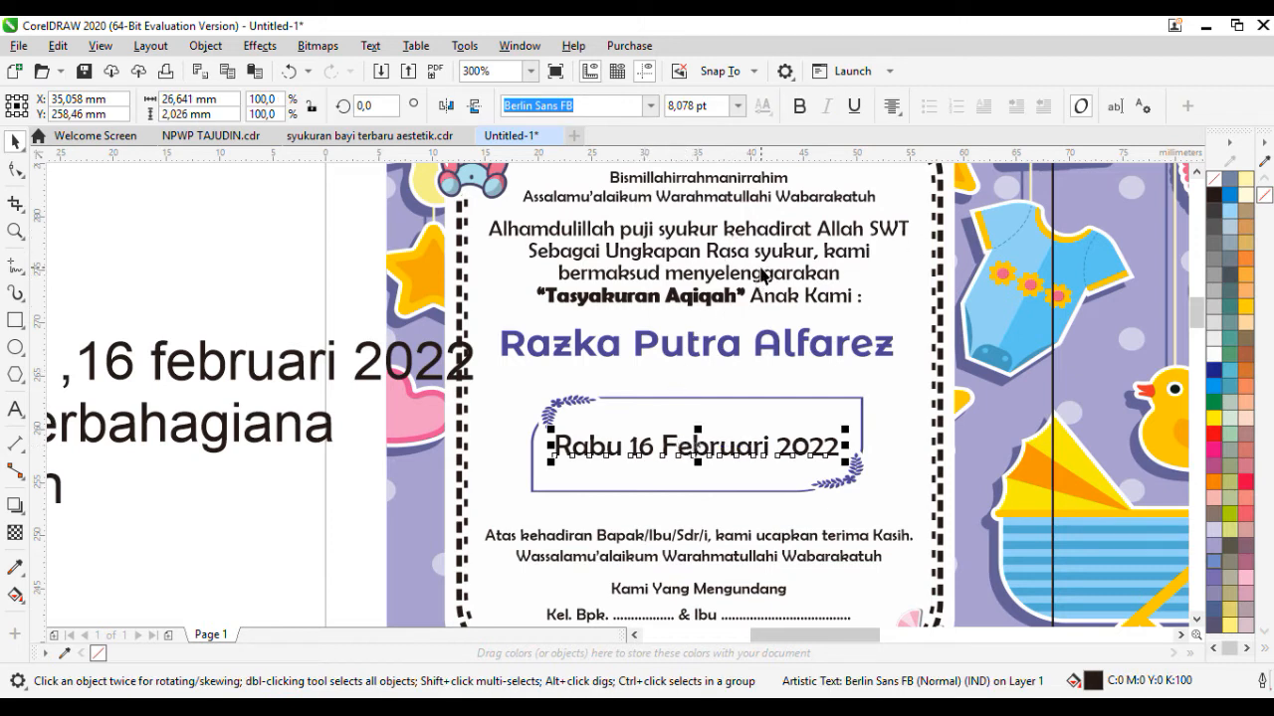
- Replace "Aqiqah" with "Parasan" in the bold event title so it reads "Tasyakuran Parasan"
click(670, 302)
key(F8)
scroll(715, 297, up, 2)
click(791, 299)
drag(791, 298, 522, 298)
text(Parasa)
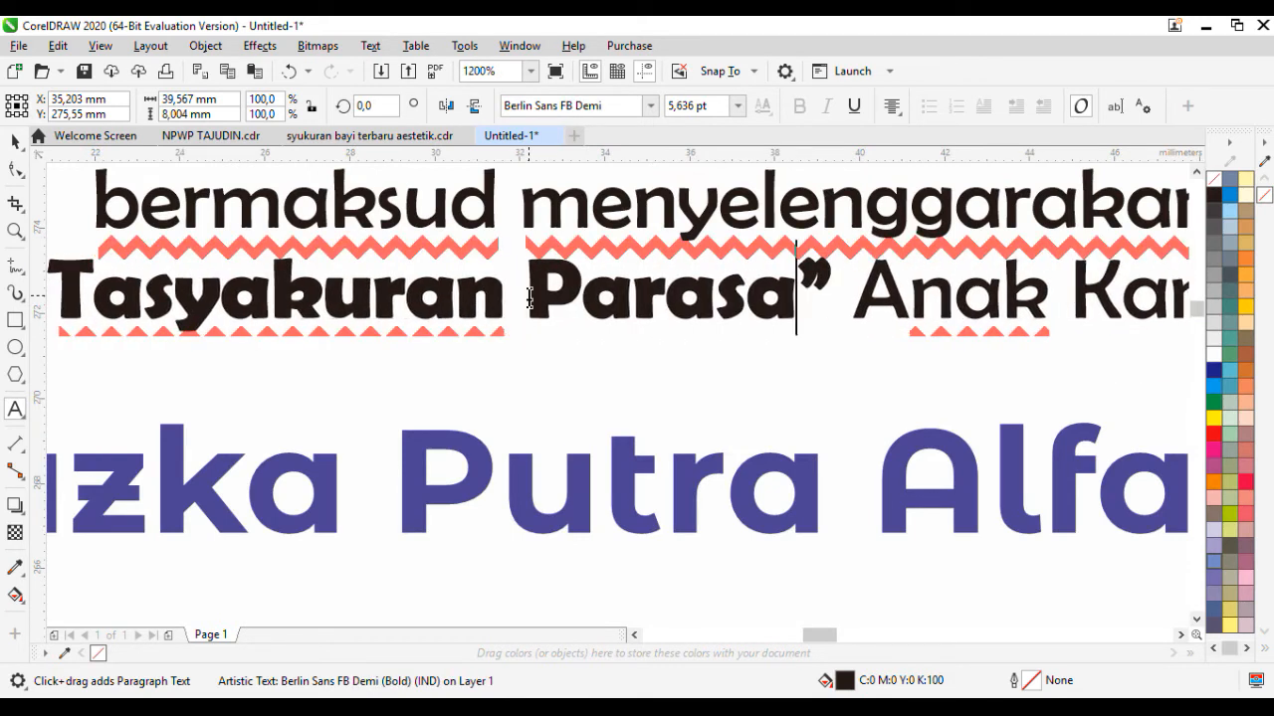
text(n)
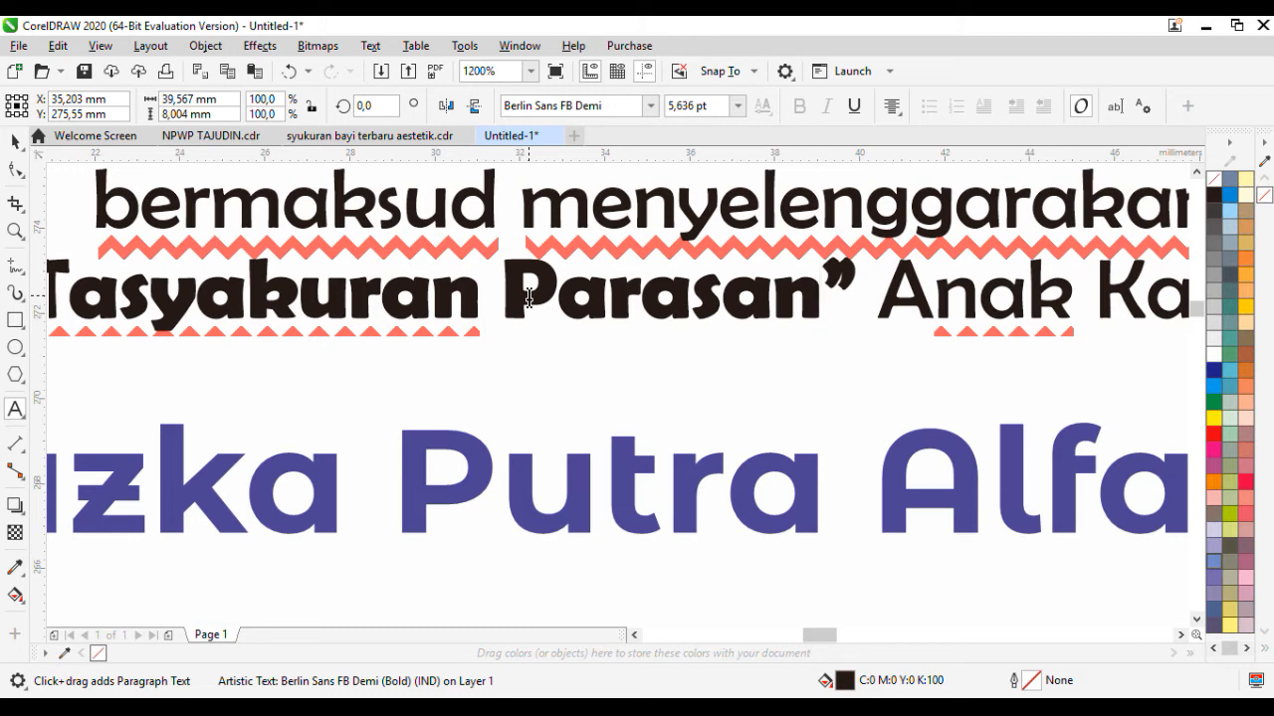
click(301, 553)
- Insert the line "Semoga Menjadi Anak yang sholehah," above the thank-you line that begins "Atas kehadiran"
scroll(700, 301, down, 2)
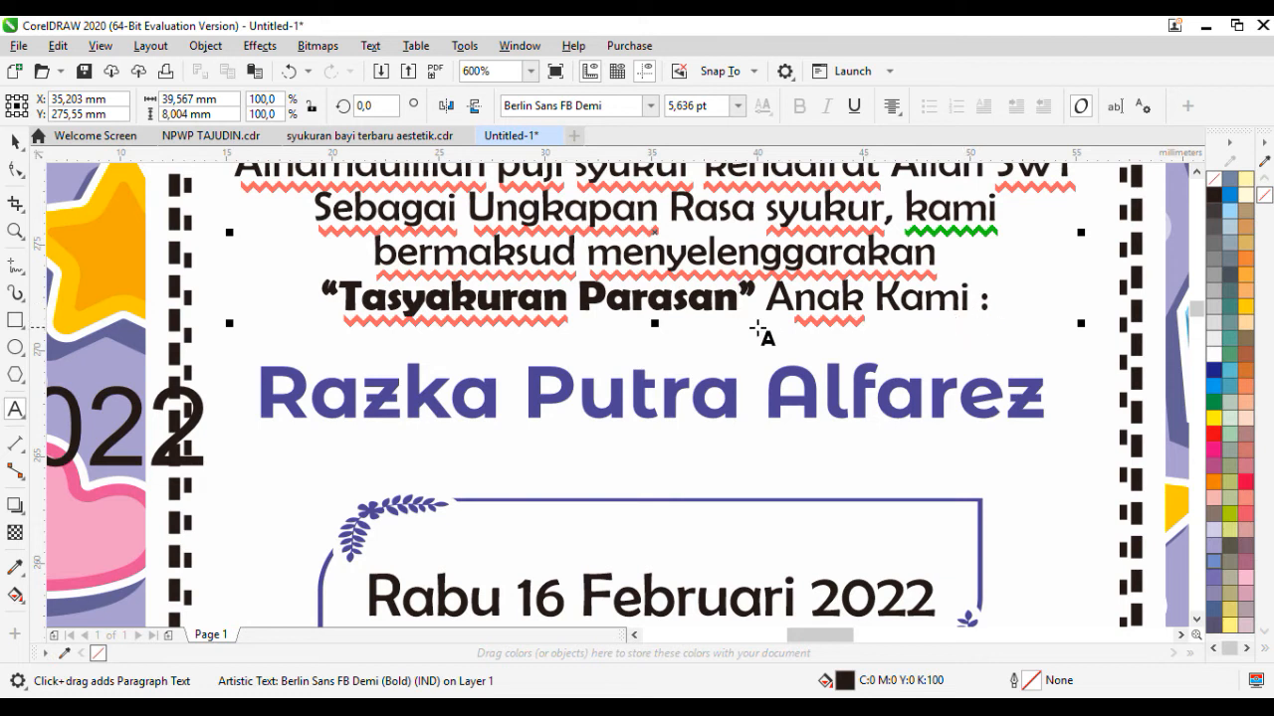
scroll(663, 357, down, 2)
scroll(650, 307, up, 2)
scroll(425, 338, down, 3)
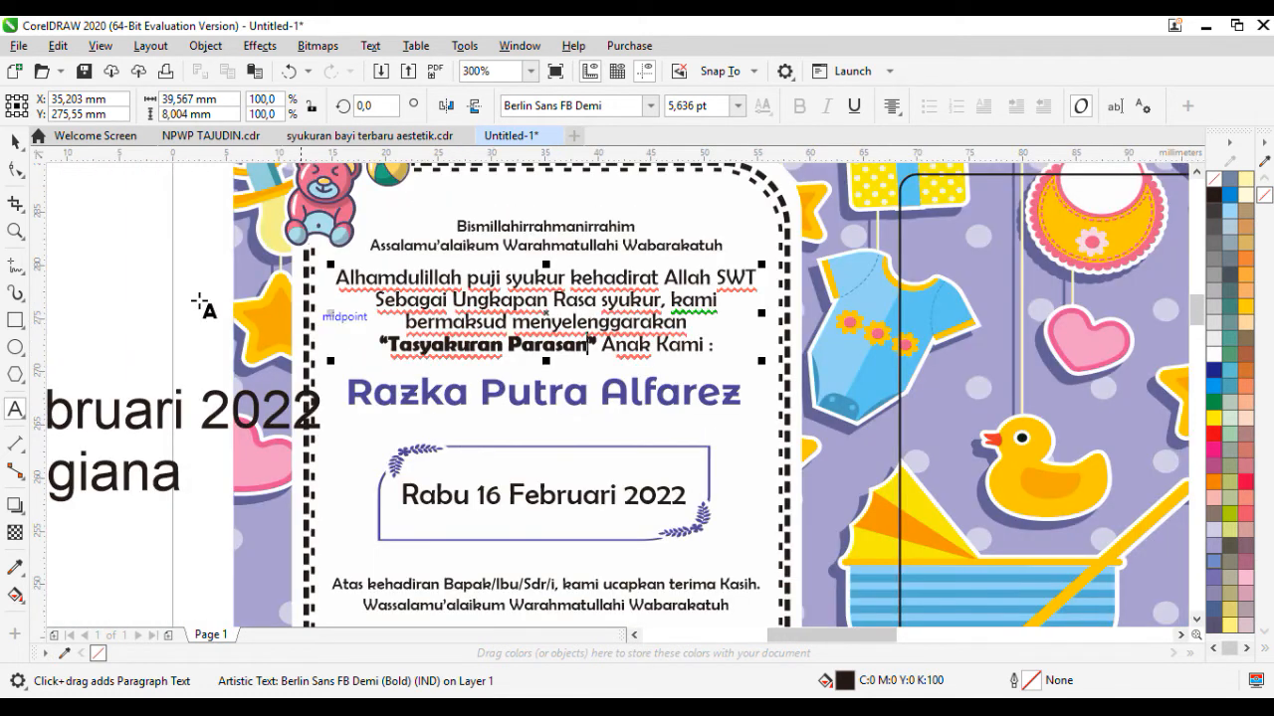
scroll(401, 396, up, 3)
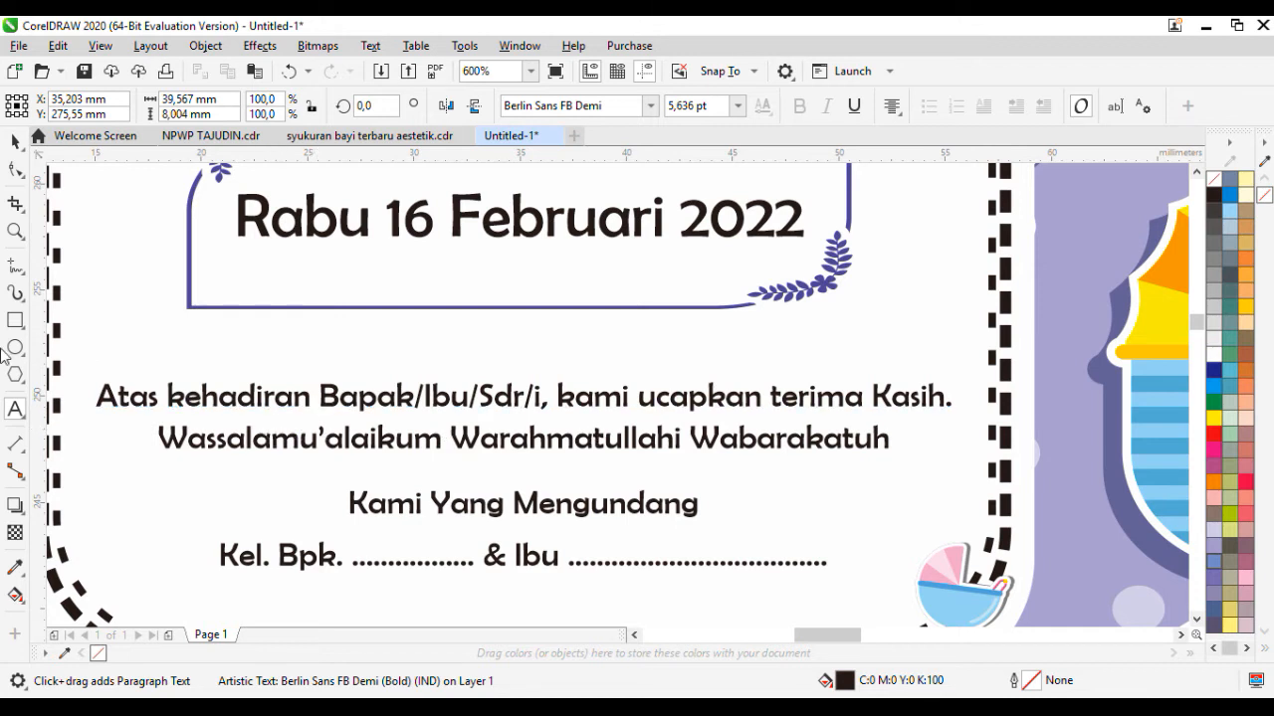
click(98, 393)
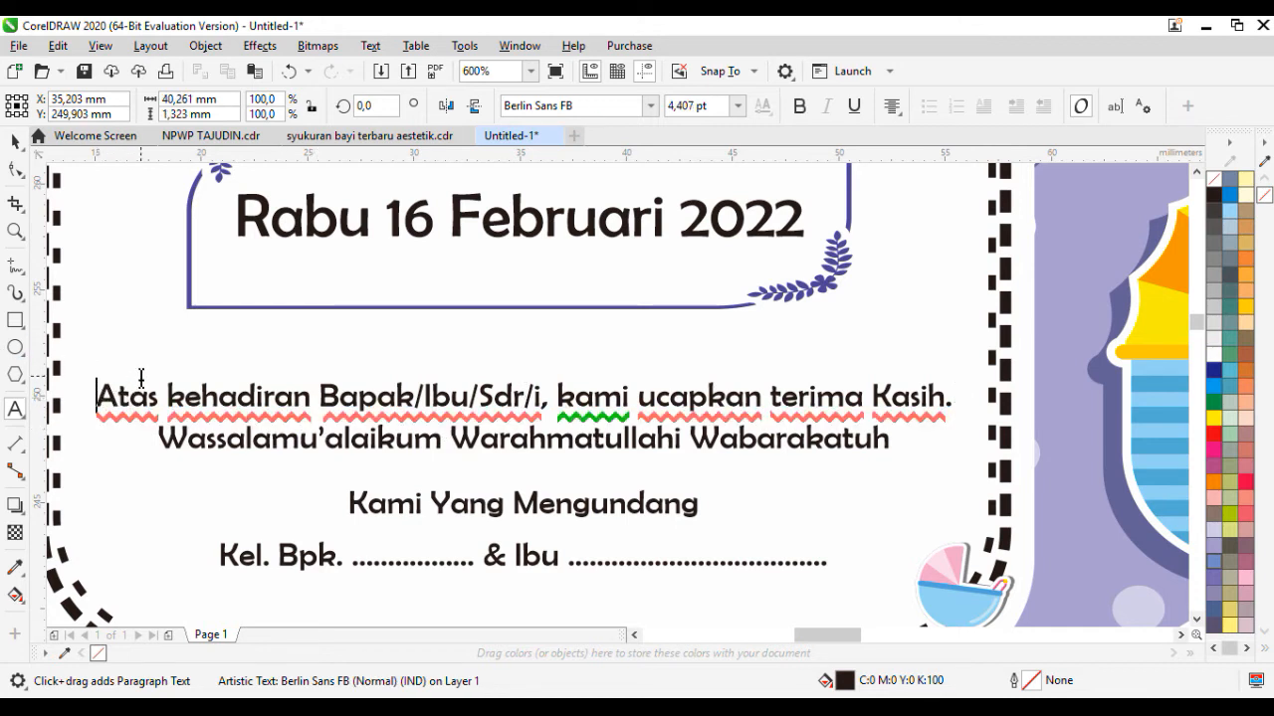
text(Se)
key(Return)
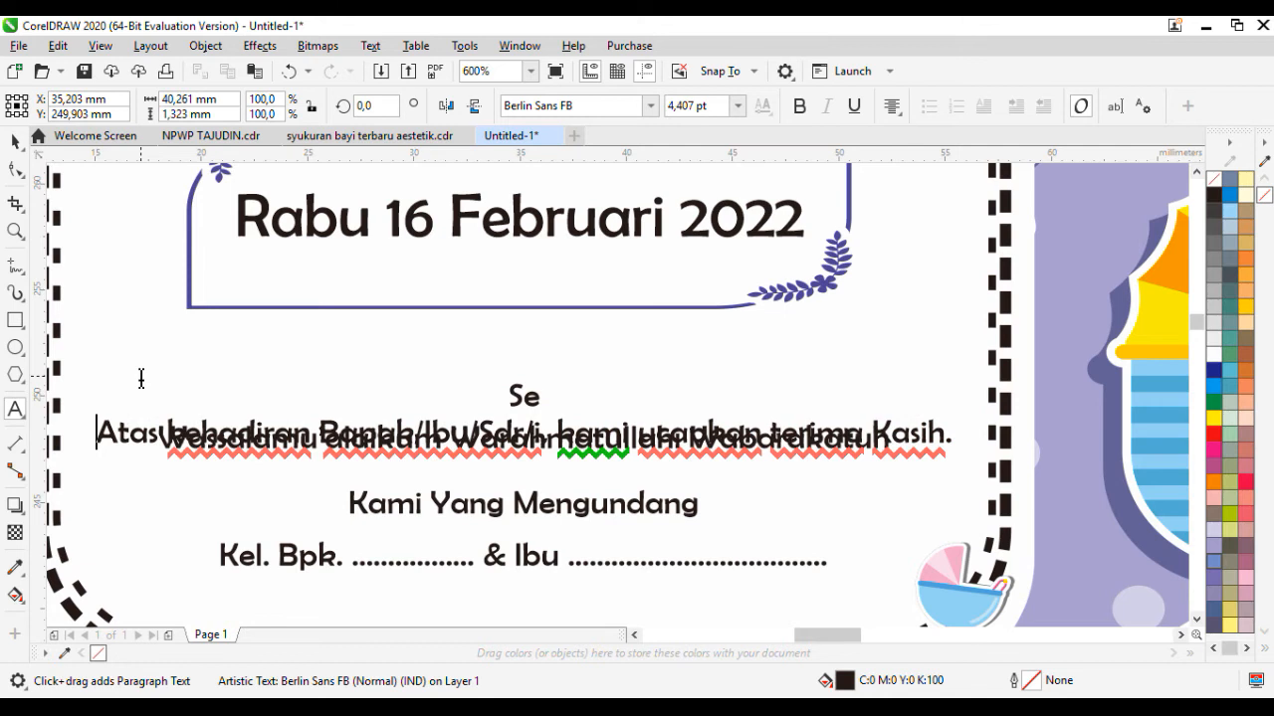
key(Left)
text(moga Men)
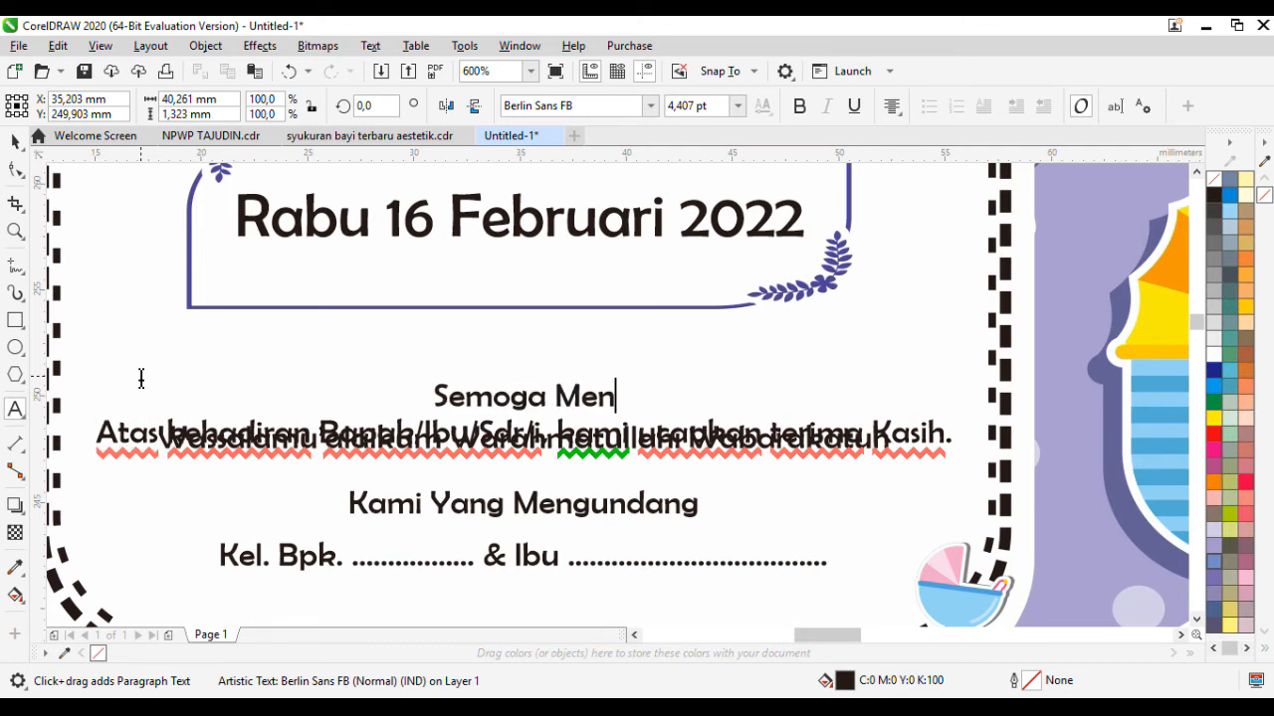
text(jadi Anak yang shole)
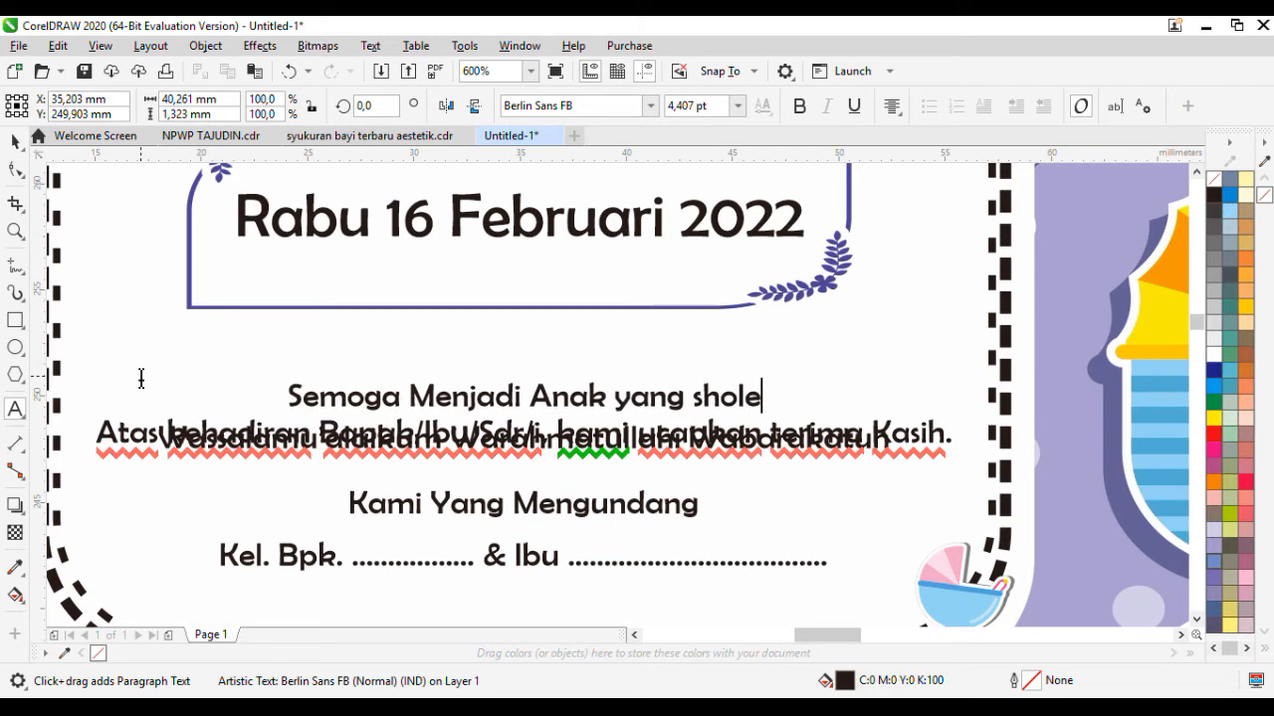
text(hah da)
key(BackSpace)
key(BackSpace)
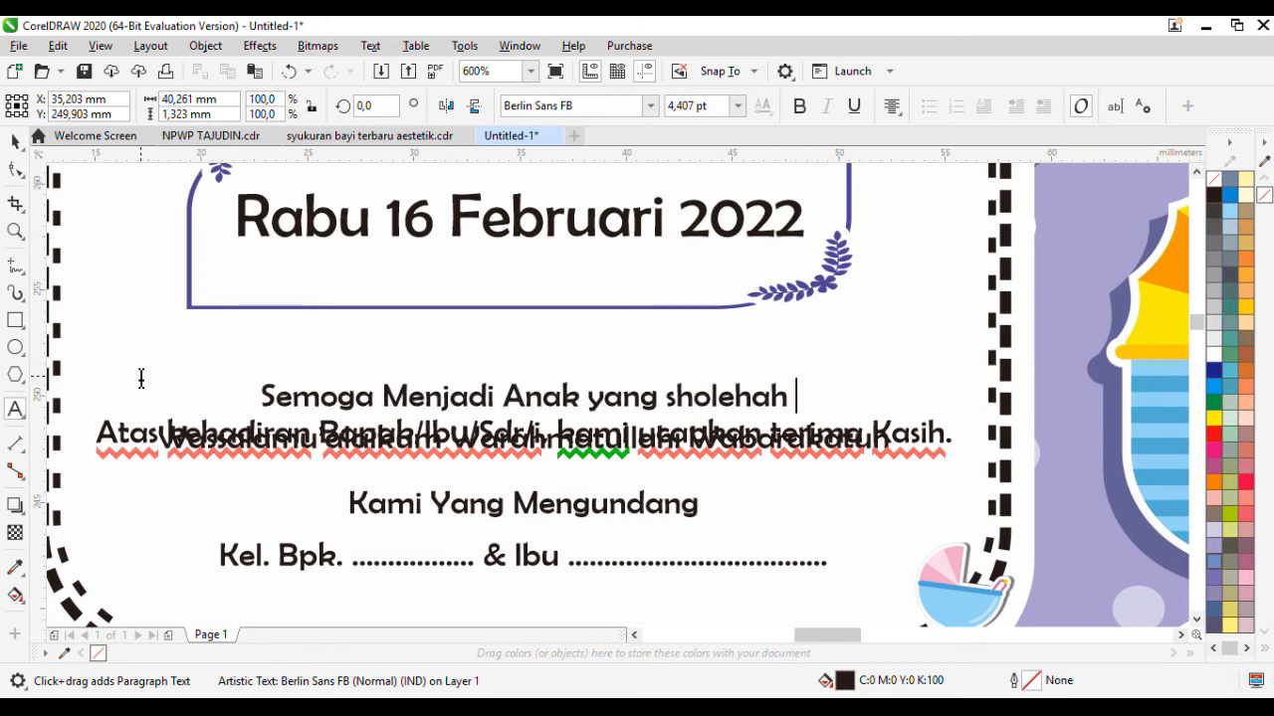
text(,m)
key(BackSpace)
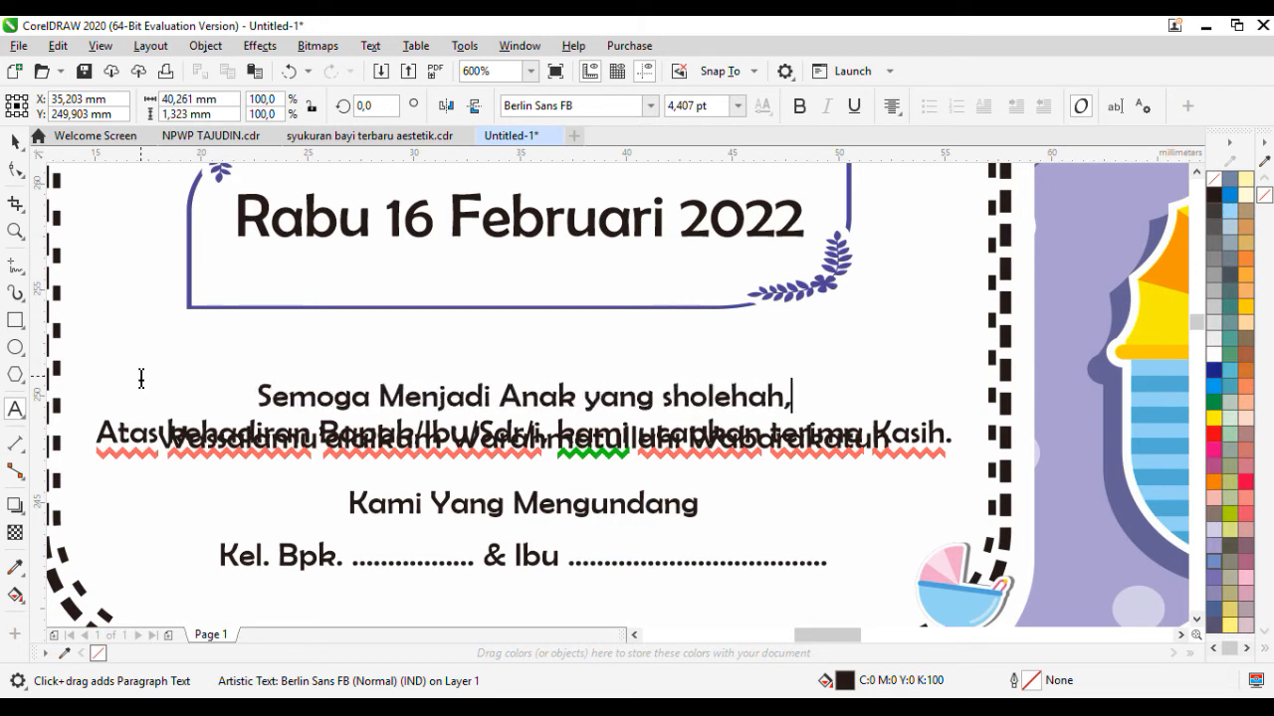
- Move the closing text block up off the Wassalamu'alaikum line and continue its first line with "berbakti kepada"
drag(525, 419, 528, 370)
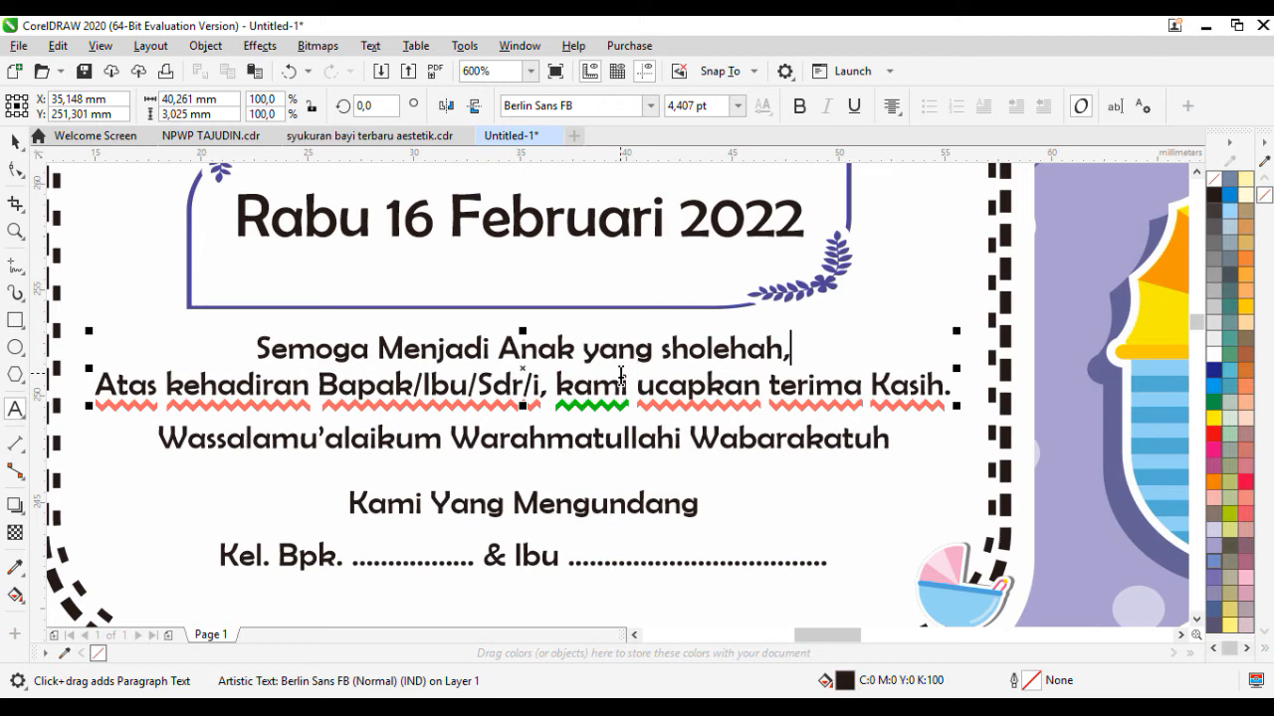
text(ber)
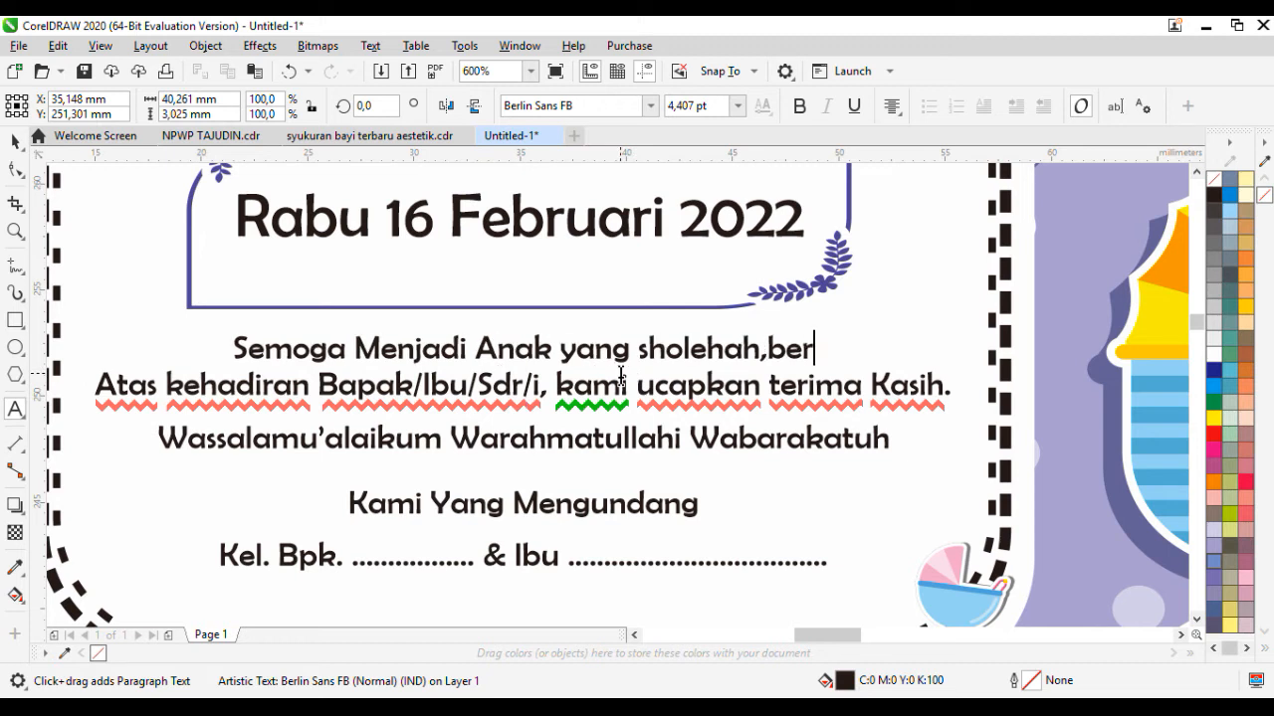
text(k)
key(BackSpace)
text(bakti)
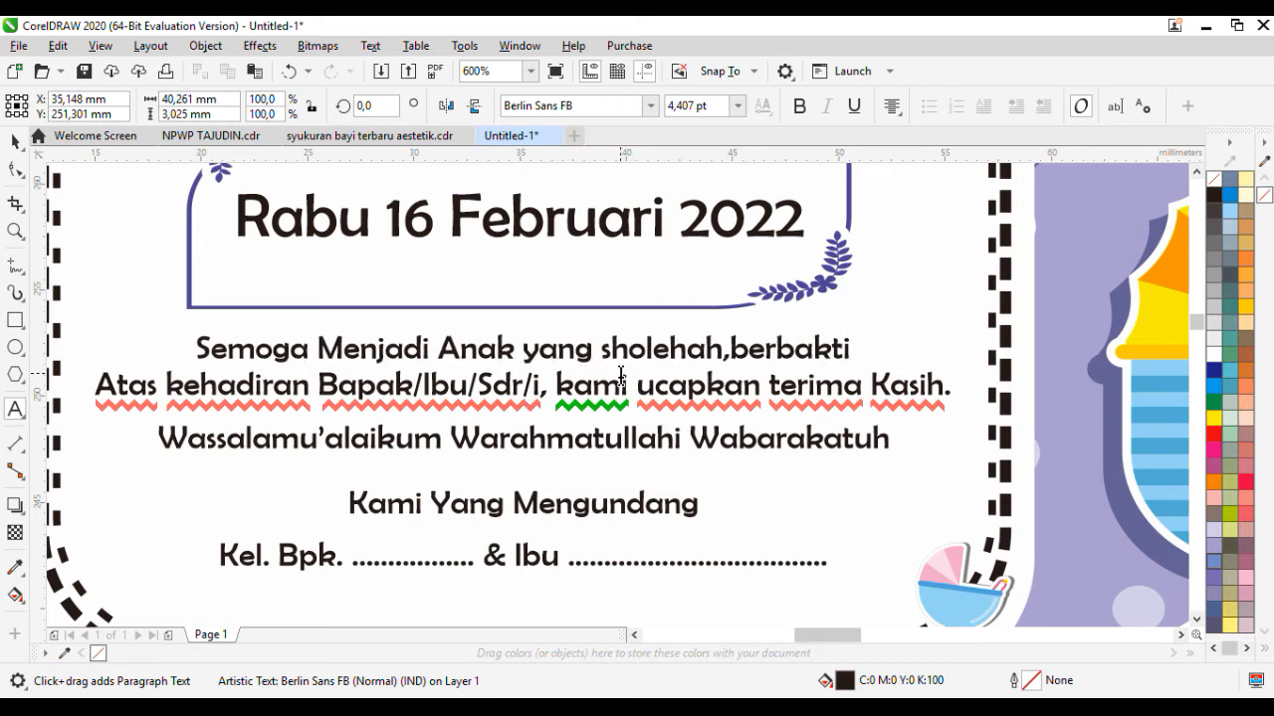
text( kepada)
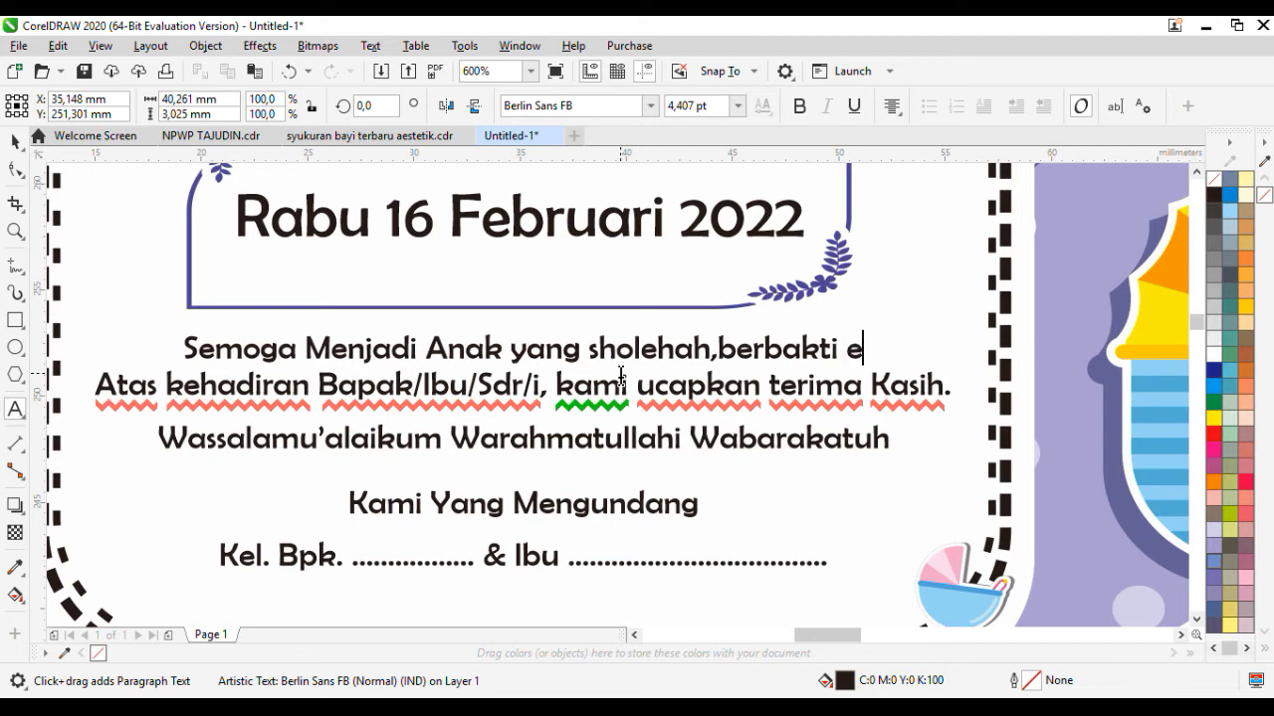
- Complete the prayer with a second line reading "kedua orang tua, berguna bagi nusa dan bangsa aminn..."
key(Return)
text(kedua orang tua)
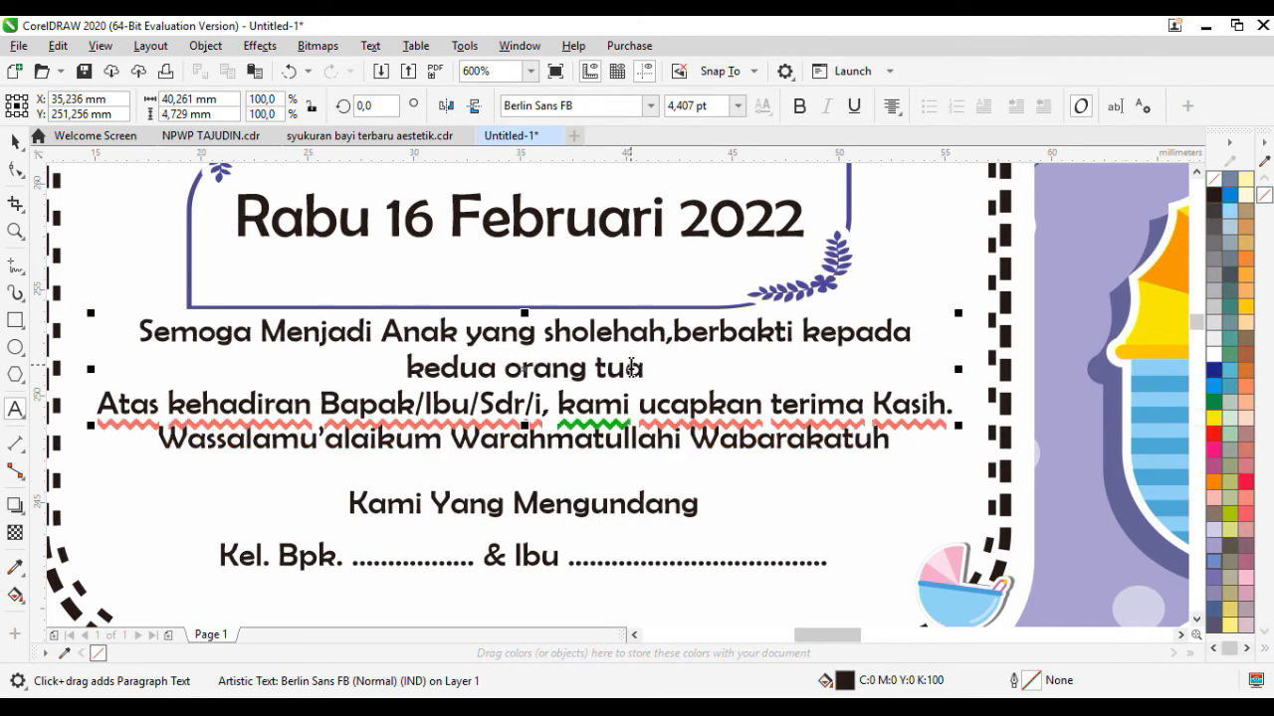
text(, dan bergu)
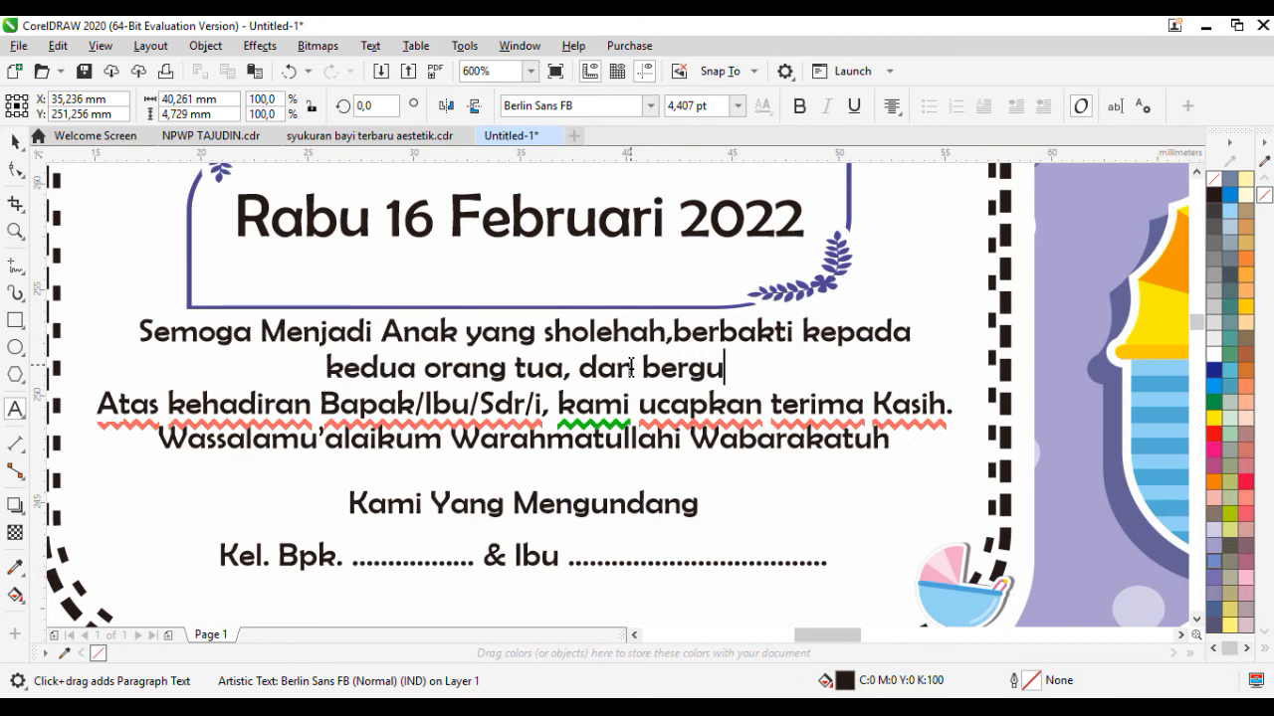
text(na bagi nusa )
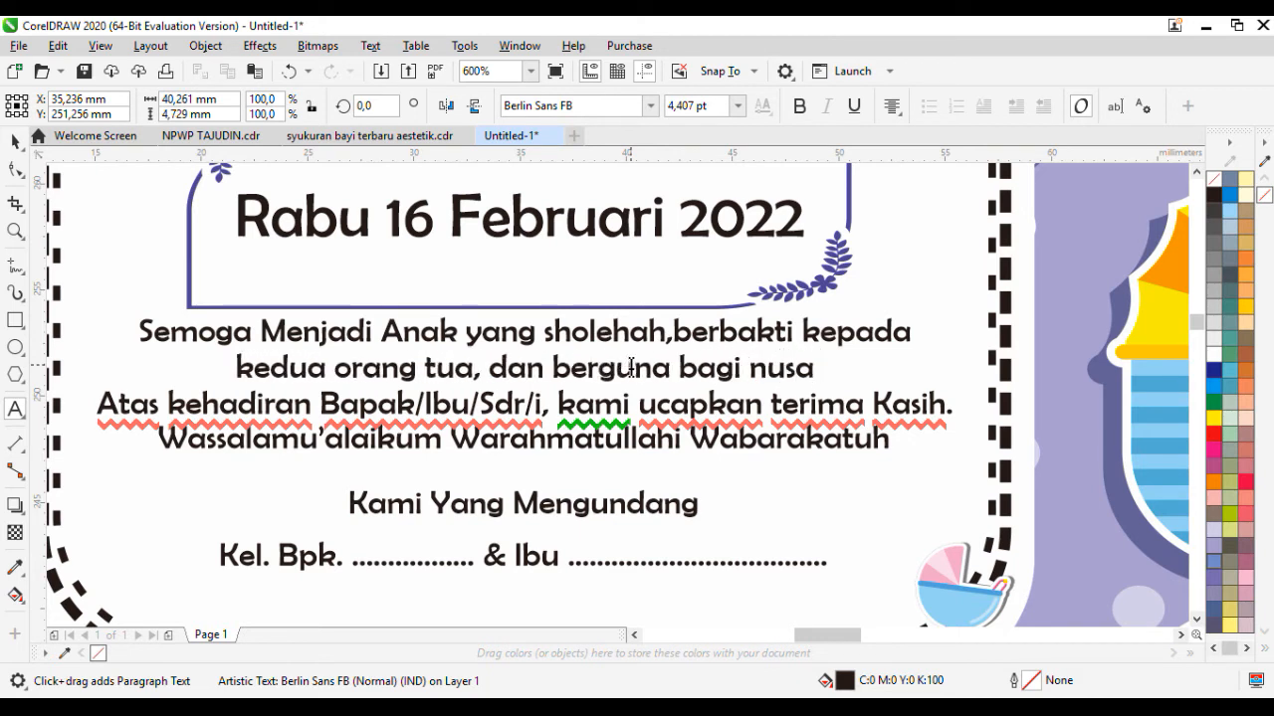
text(dam)
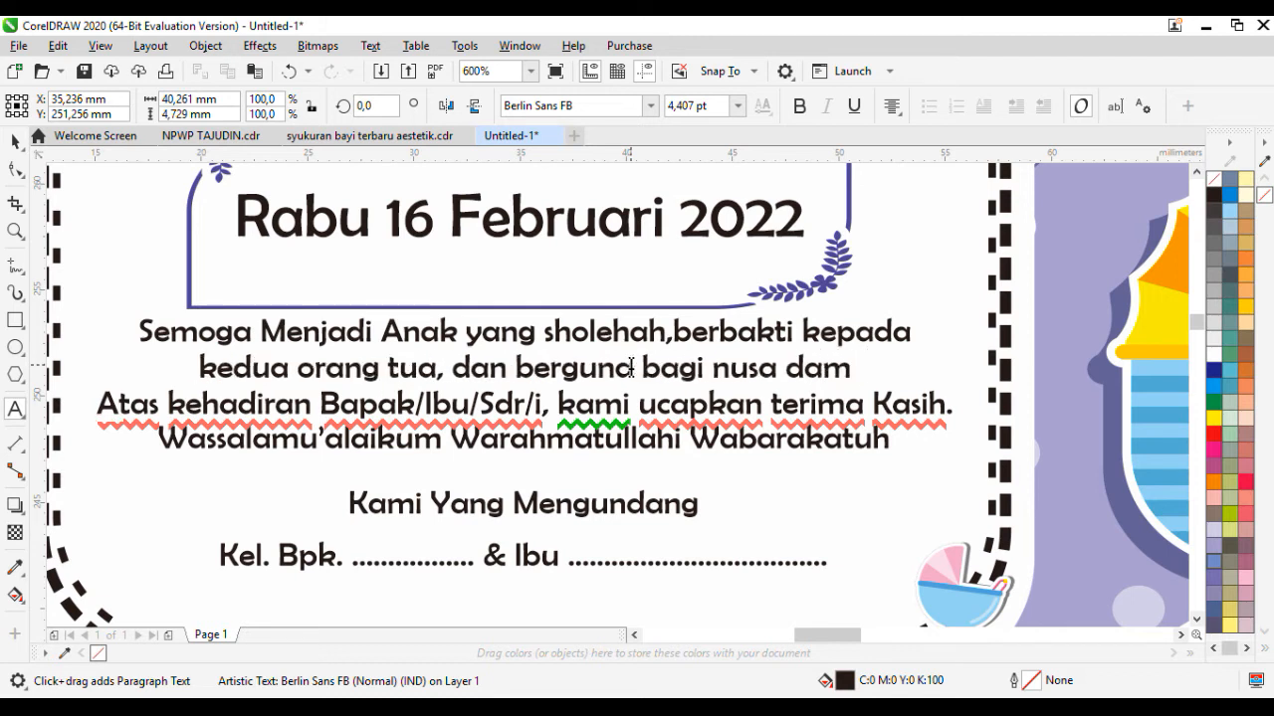
key(BackSpace)
text(n )
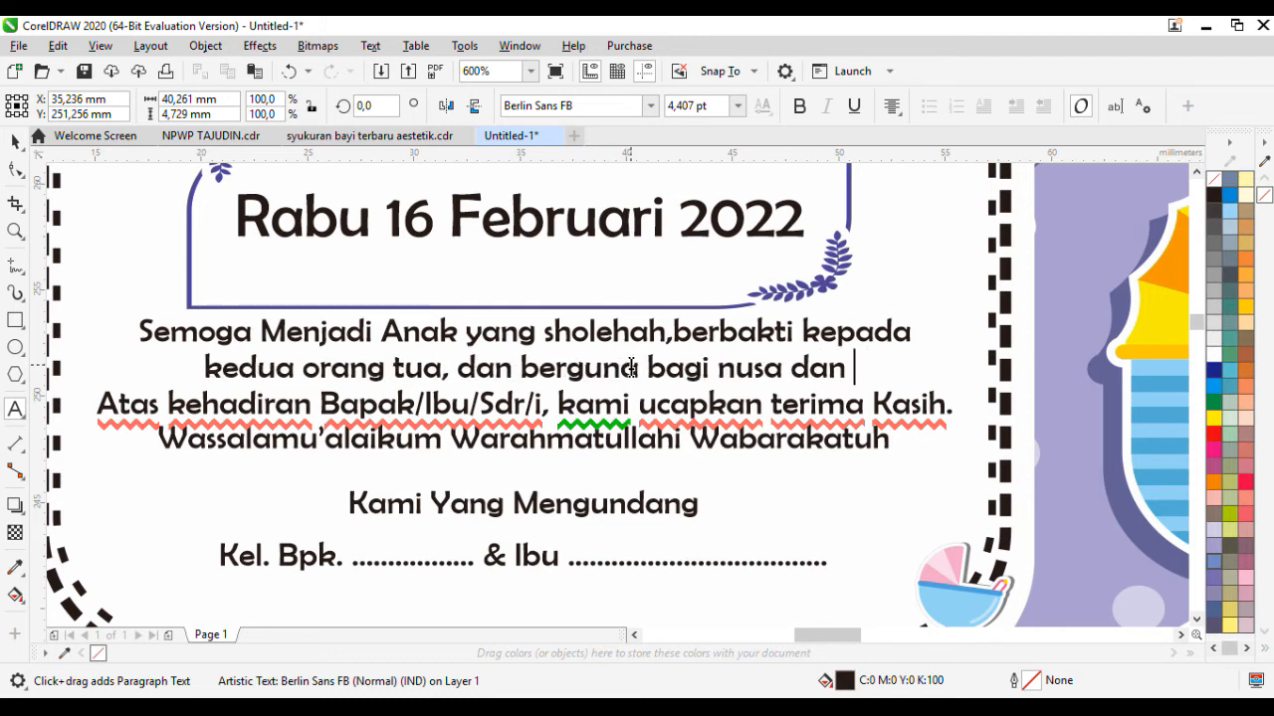
text(bangsa amin)
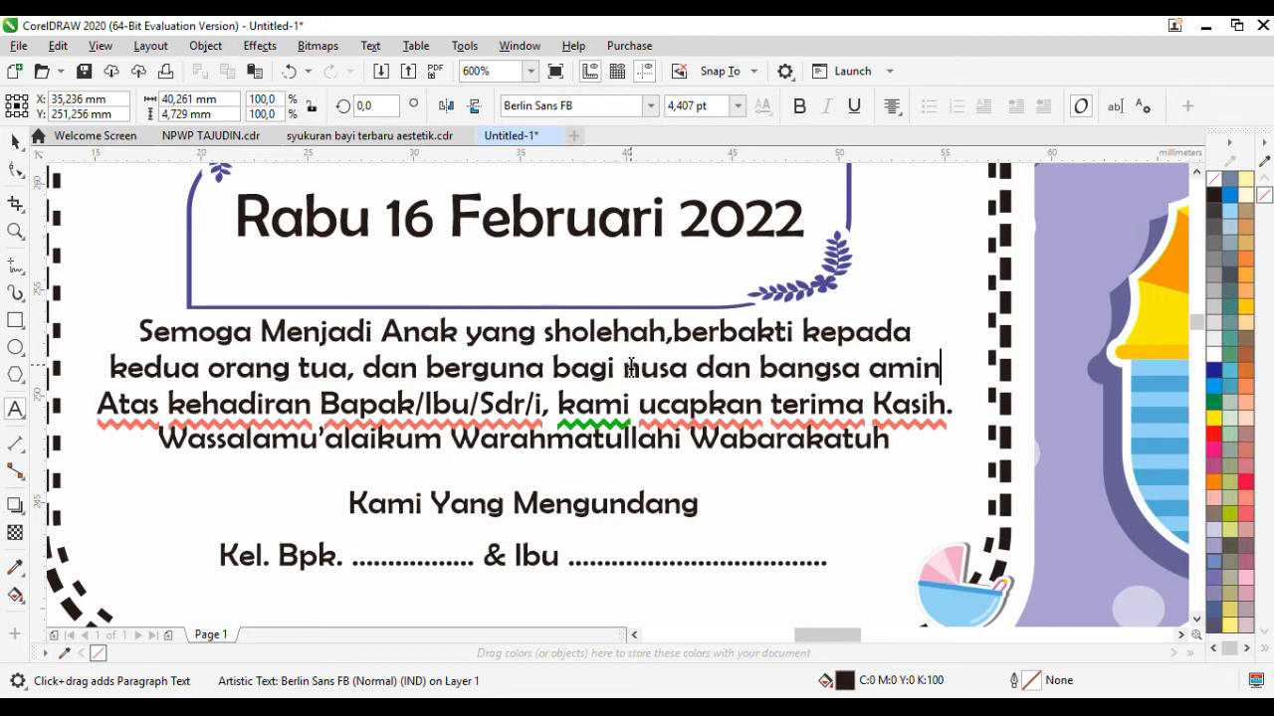
text(n...)
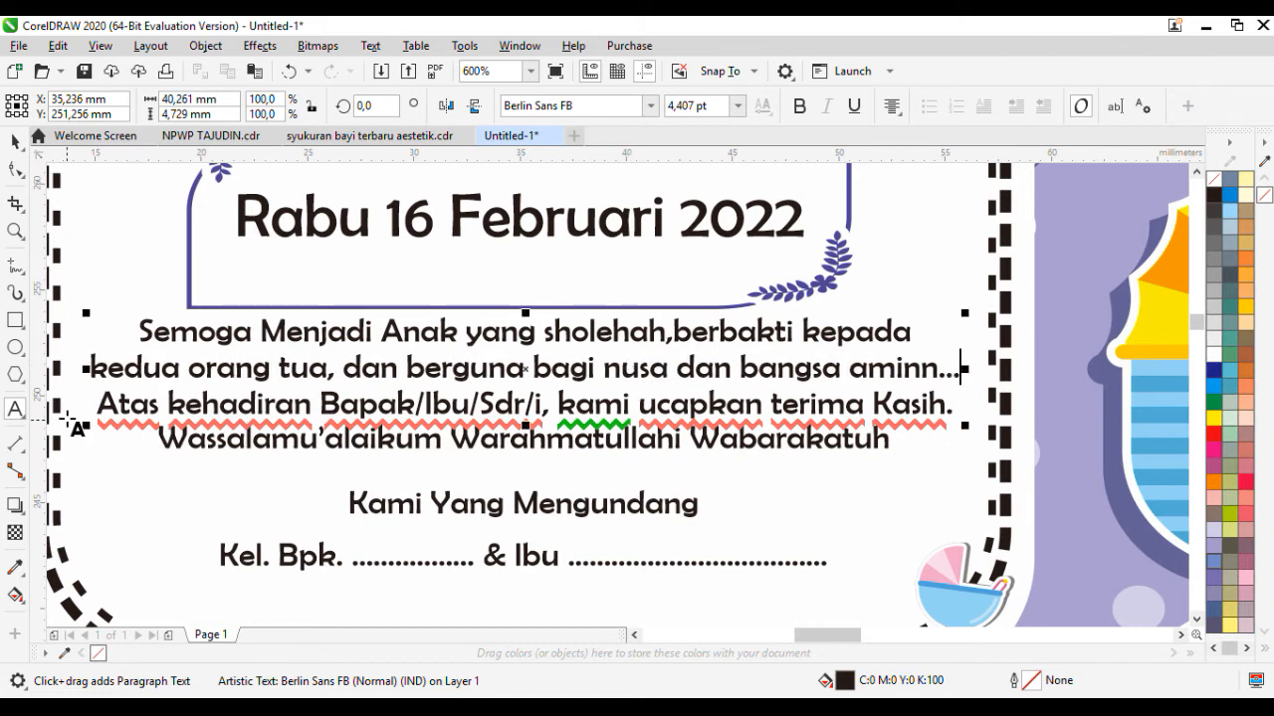
drag(410, 369, 343, 369)
key(BackSpace)
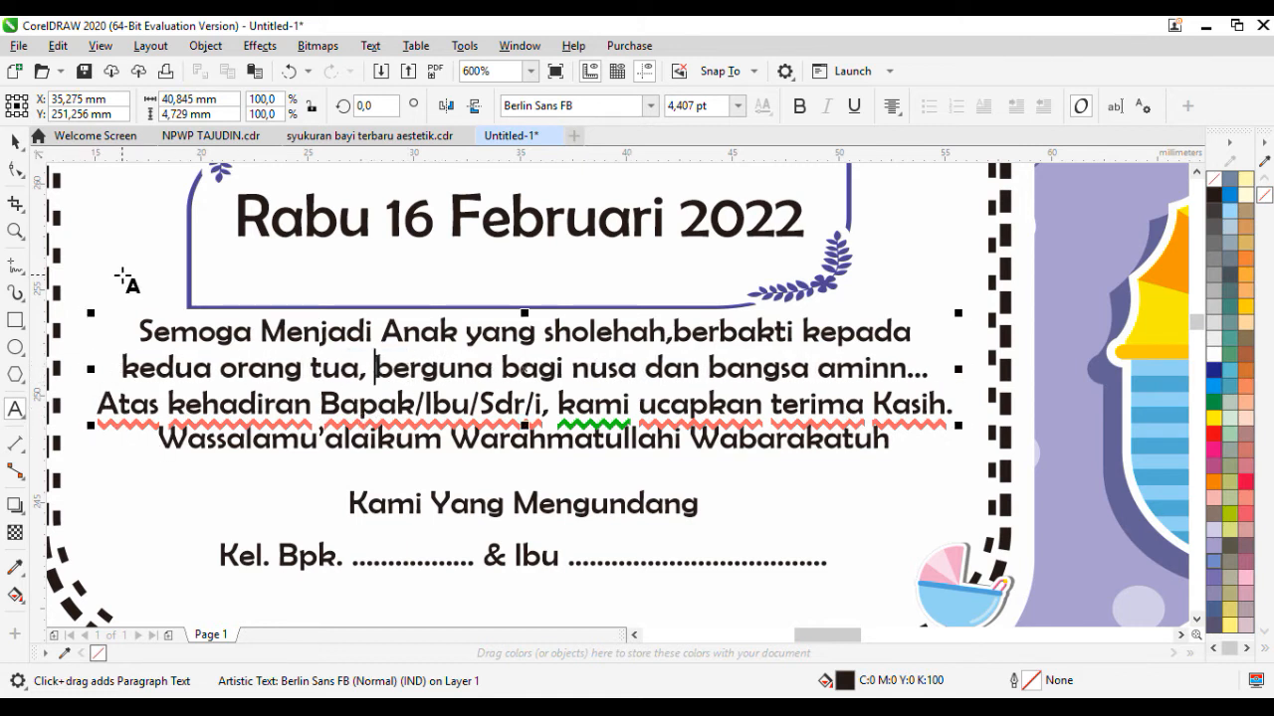
- Replace the dotted placeholder after "Kel. Bpk." with the father's name
click(15, 142)
scroll(469, 406, down, 2)
scroll(434, 458, up, 2)
click(406, 401)
double_click(510, 406)
drag(451, 398, 577, 401)
text(Ca)
text(ndra)
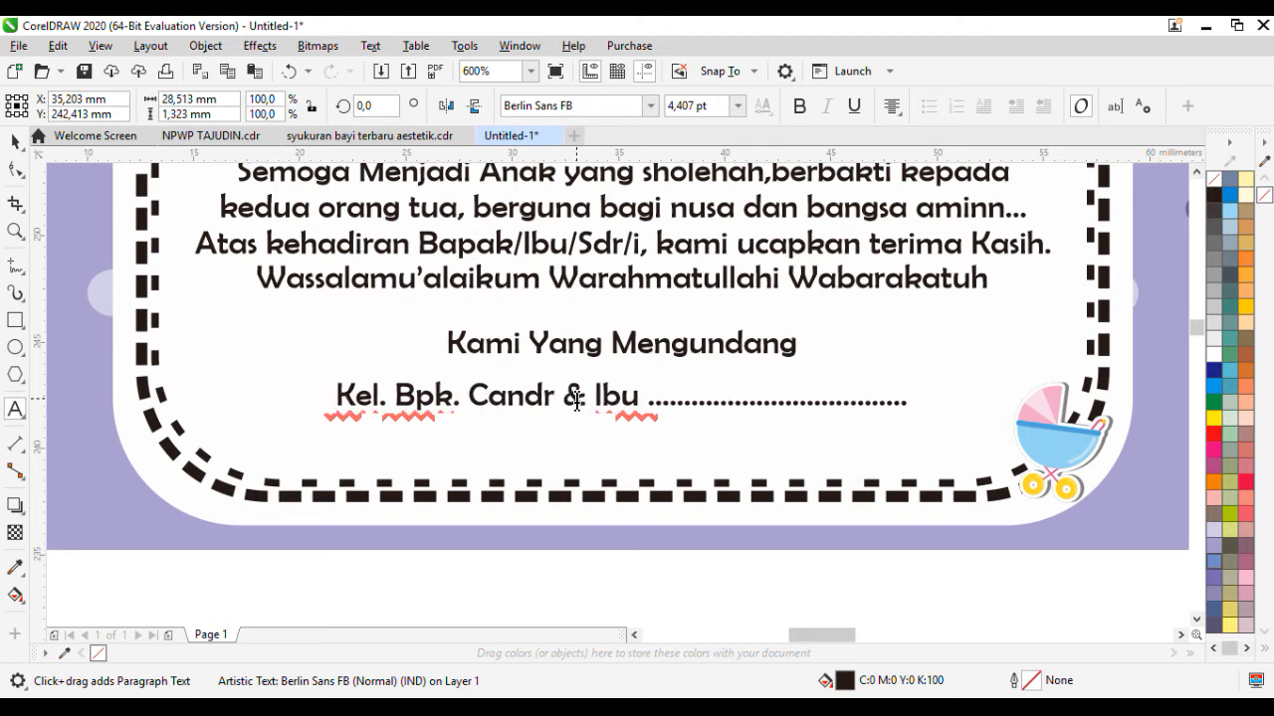
- Replace the dotted placeholder after "Ibu" with the mother's name
scroll(582, 398, down, 2)
scroll(605, 355, up, 1)
scroll(605, 355, up, 1)
drag(804, 416, 1083, 420)
text(AA)
key(BackSpace)
text(n)
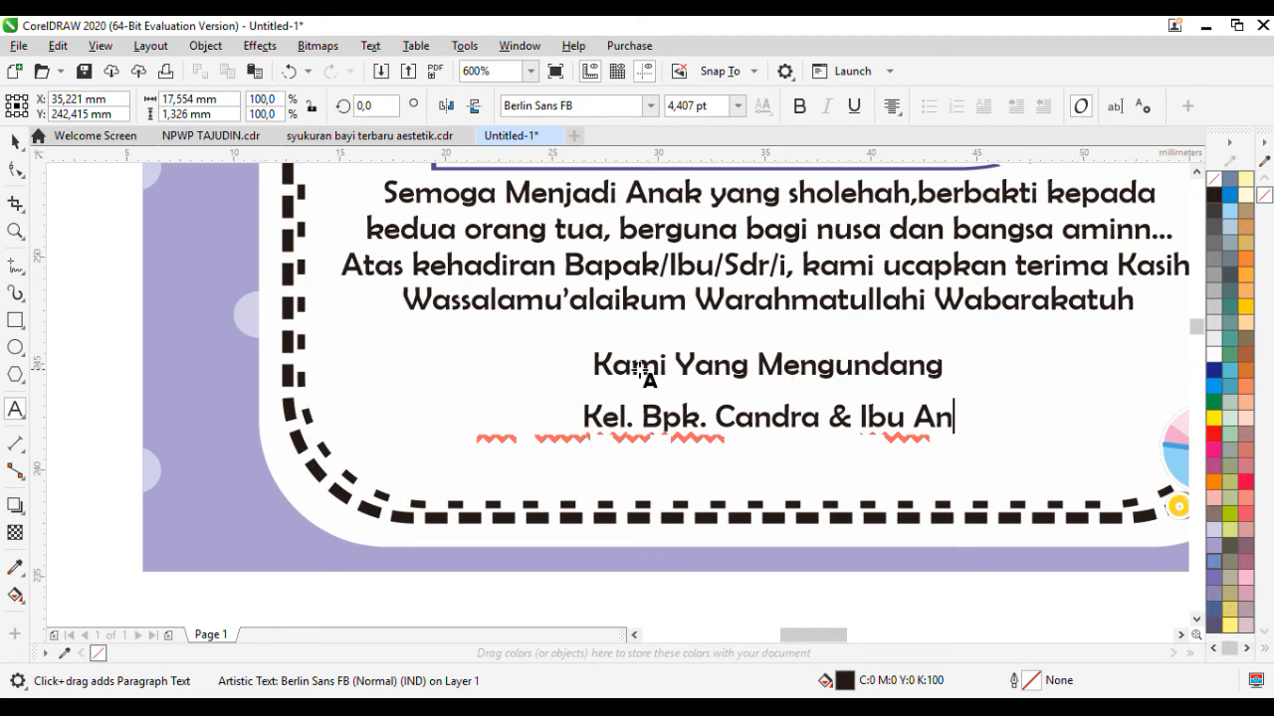
- Replace "Kami Yang Mengundang" with "Kami Yang berbahagia," and move the parents' line into the same text as its second line
key(ctrl+a)
key(ctrl+c)
key(BackSpace)
click(787, 369)
key(ctrl+a)
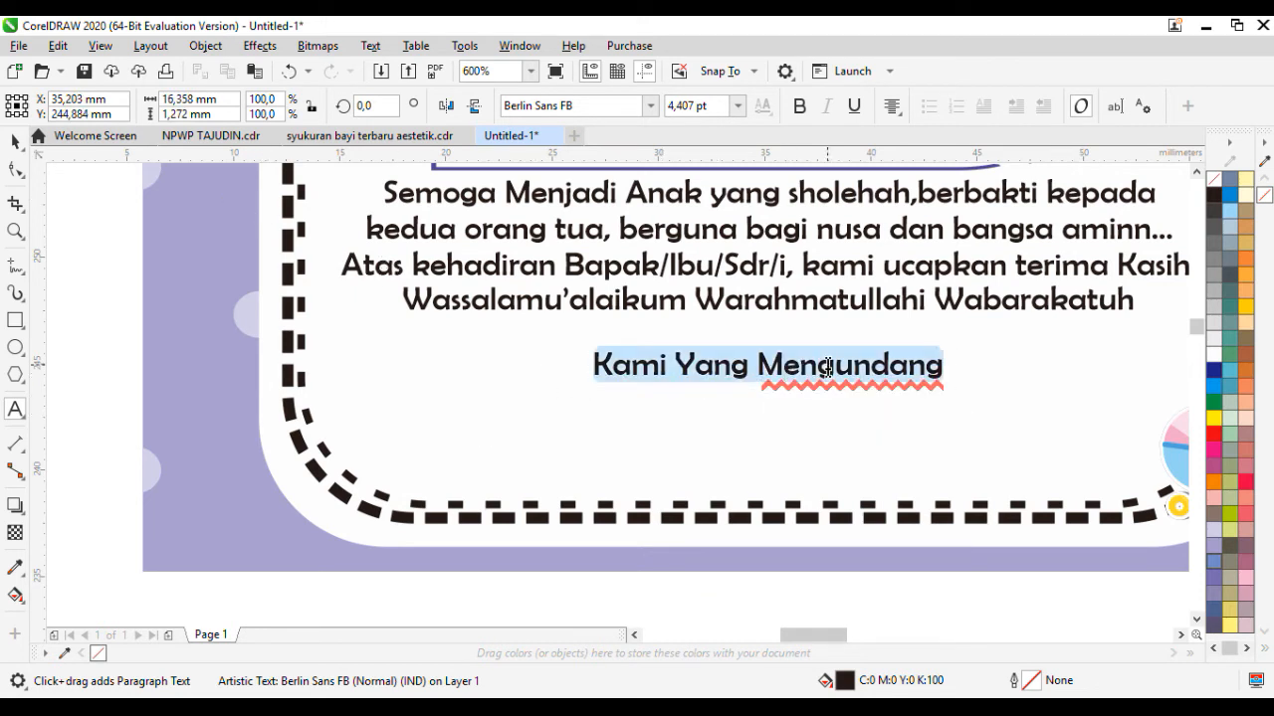
text(Kami Yang berbahagia,)
key(Return)
key(ctrl+v)
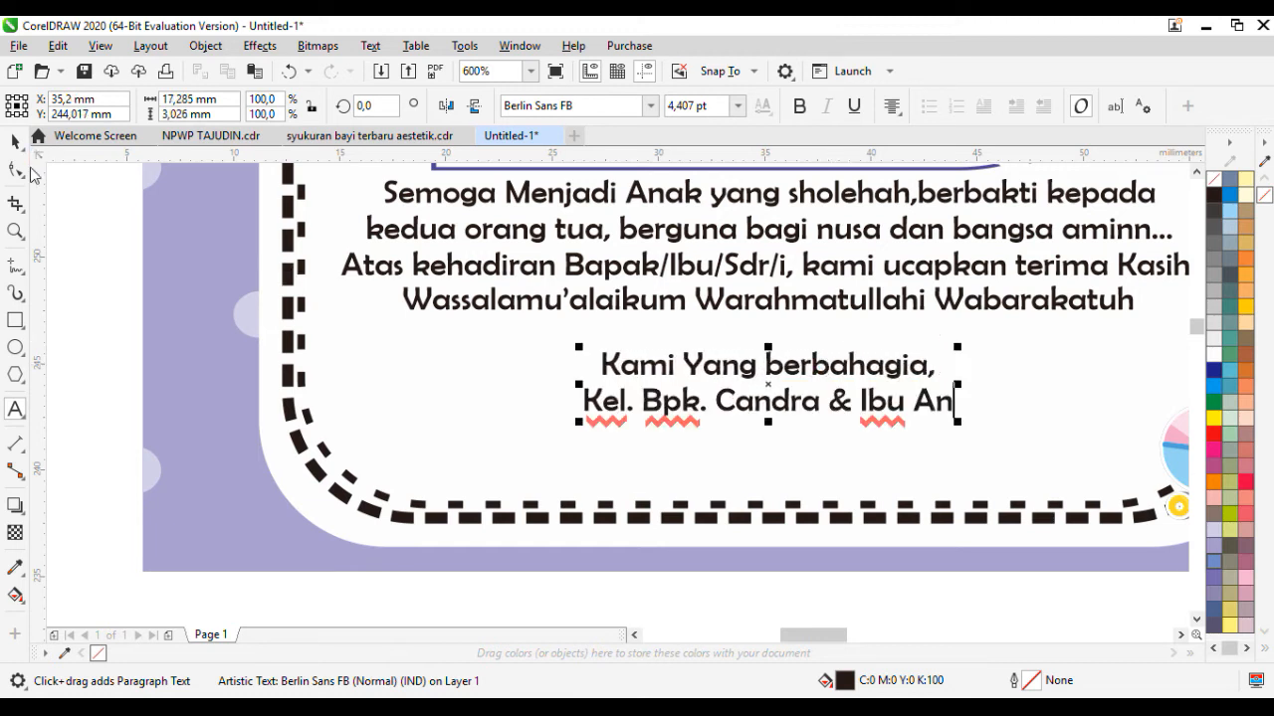
- Set the font size of the combined closing and parents' text to 8 pt
click(14, 141)
click(737, 105)
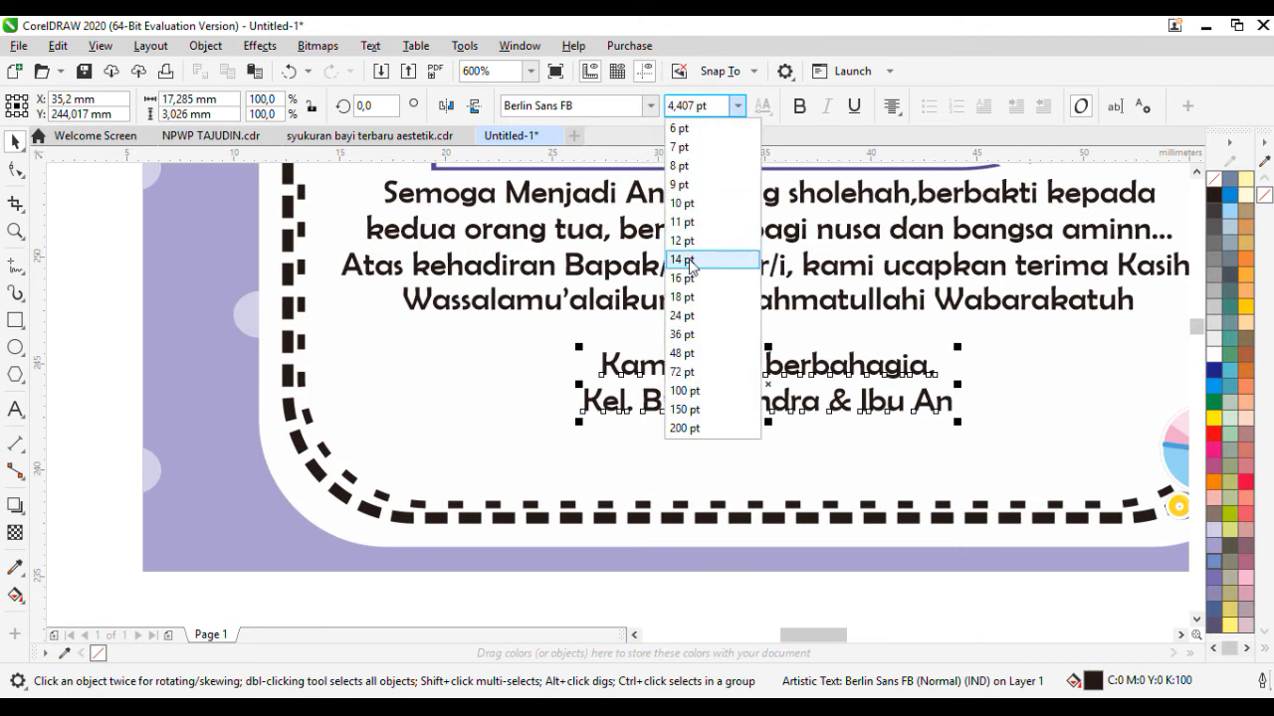
click(702, 166)
scroll(647, 363, down, 3)
scroll(646, 363, up, 2)
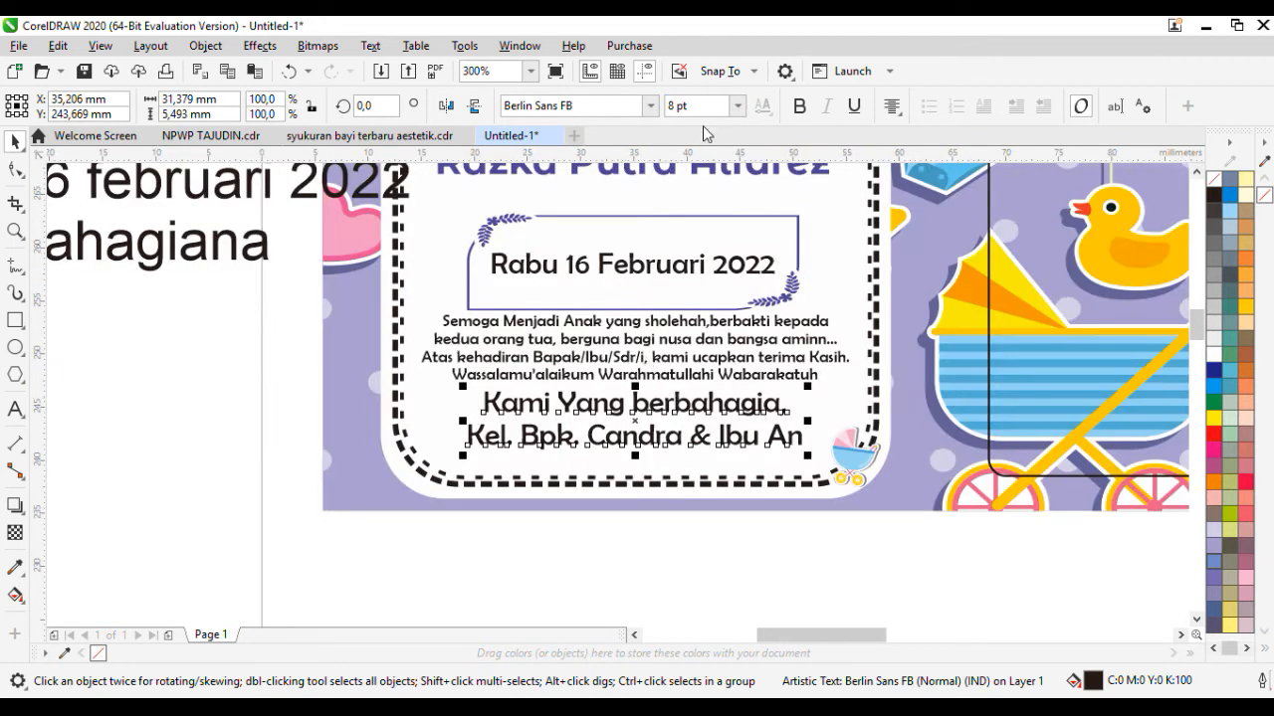
click(737, 105)
click(507, 442)
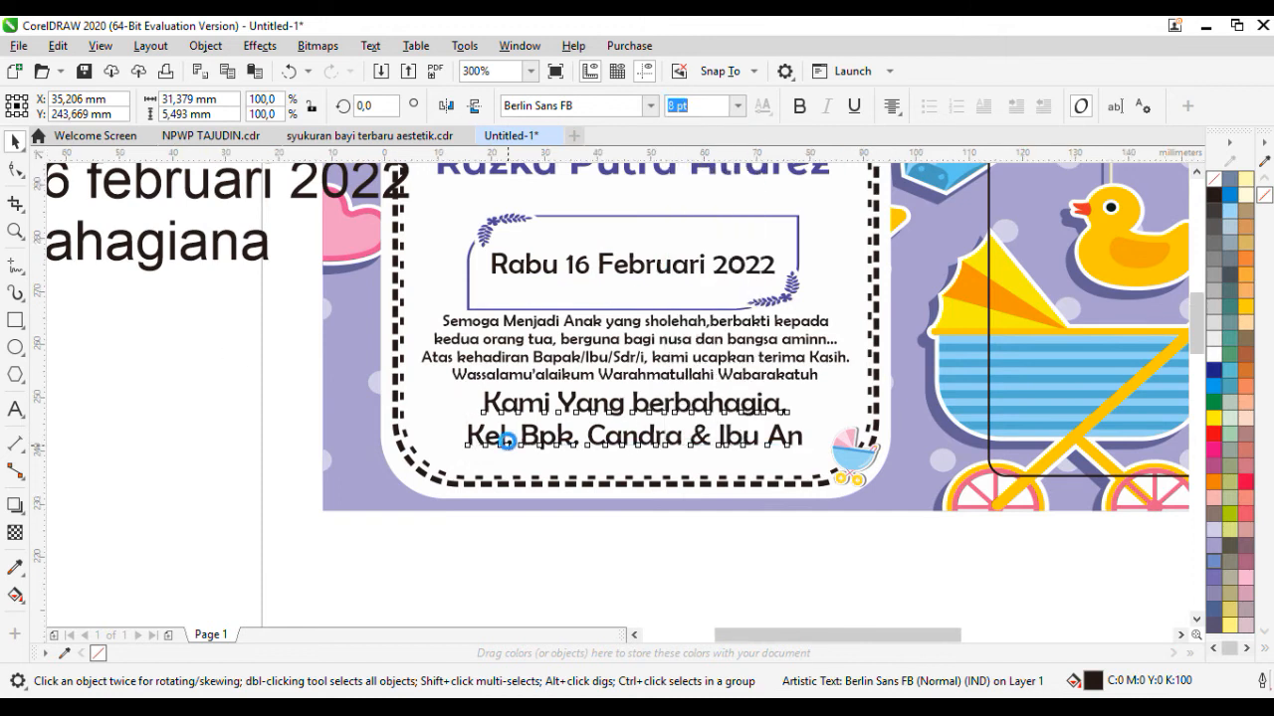
- Delete the pasted customer details text lying beside the card
scroll(507, 442, down, 1)
click(378, 373)
drag(342, 317, 299, 319)
key(Delete)
- Check the card's wording and look at the sample designs in syukuran bayi terbaru aestetik.cdr before returning to the invitation
scroll(623, 258, up, 1)
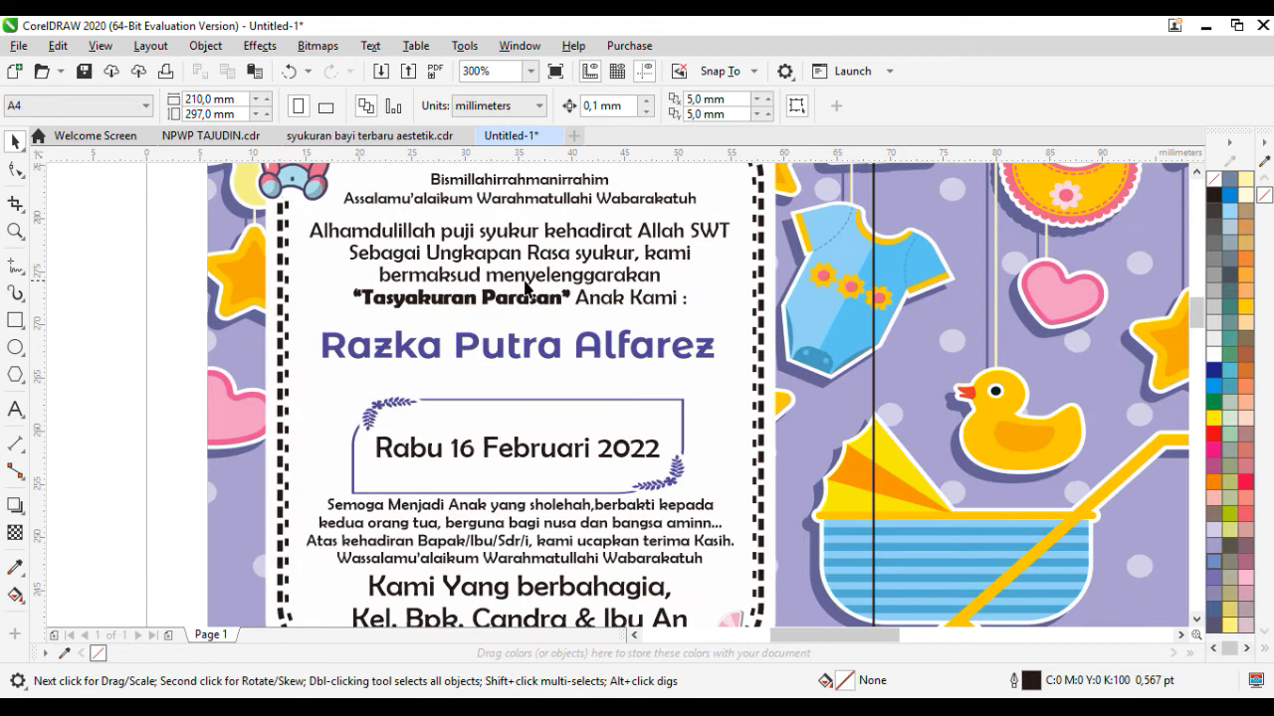
scroll(537, 279, down, 1)
scroll(535, 235, up, 1)
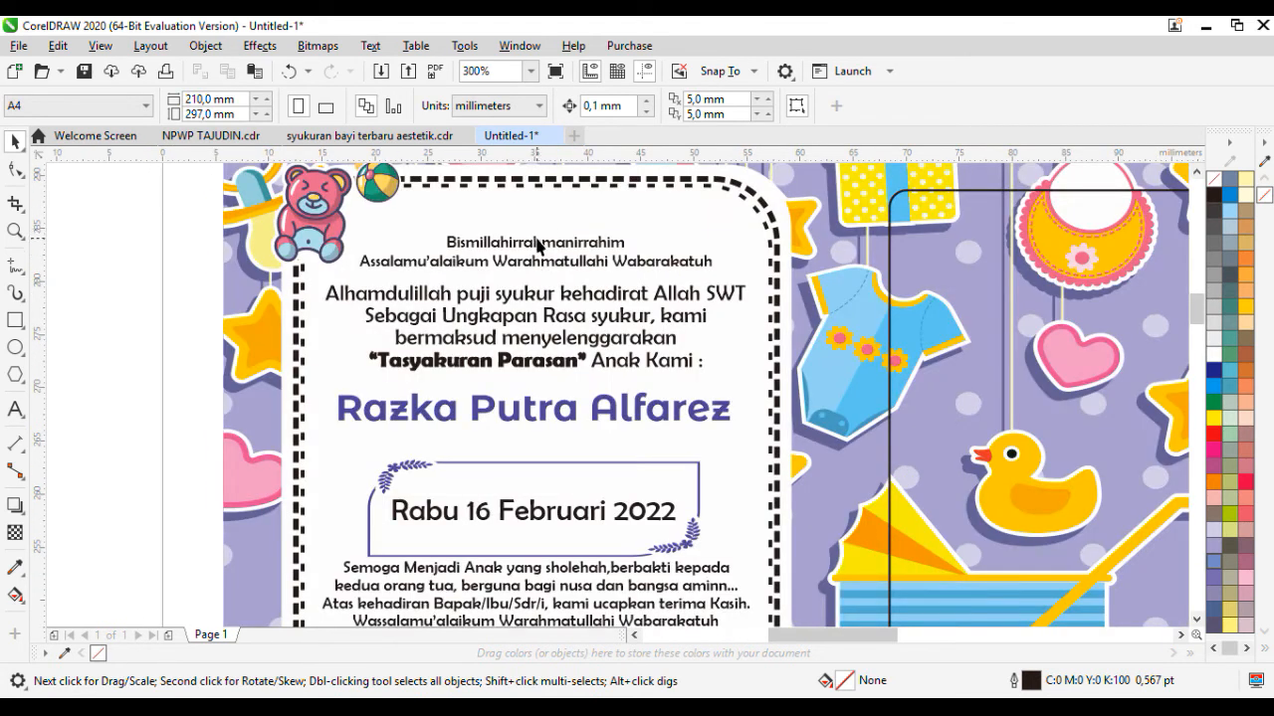
drag(535, 244, 485, 261)
click(138, 263)
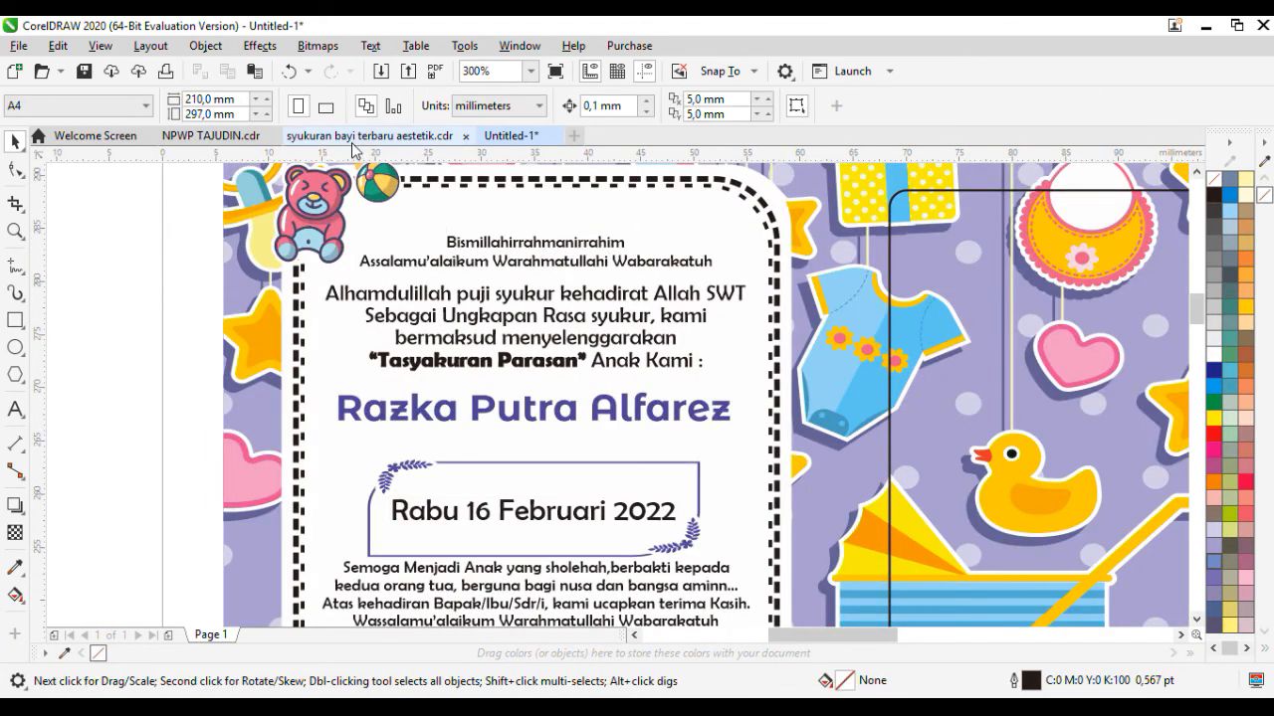
click(368, 135)
click(605, 320)
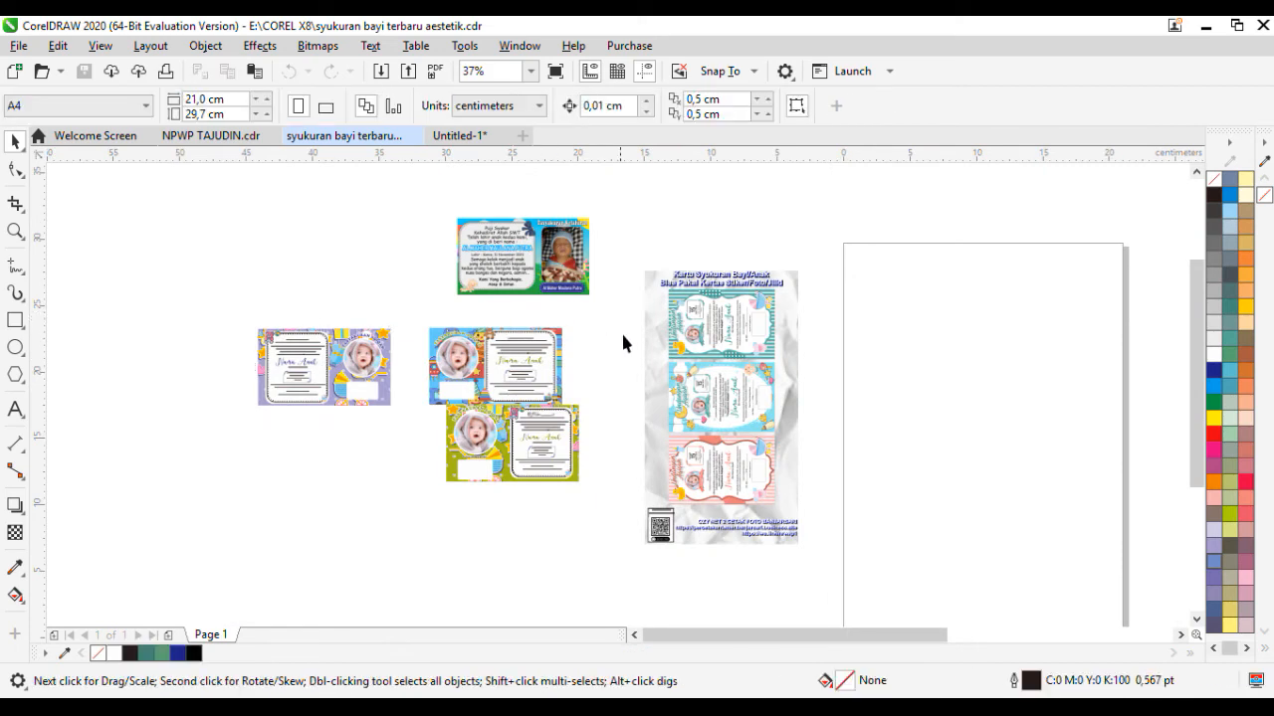
click(442, 134)
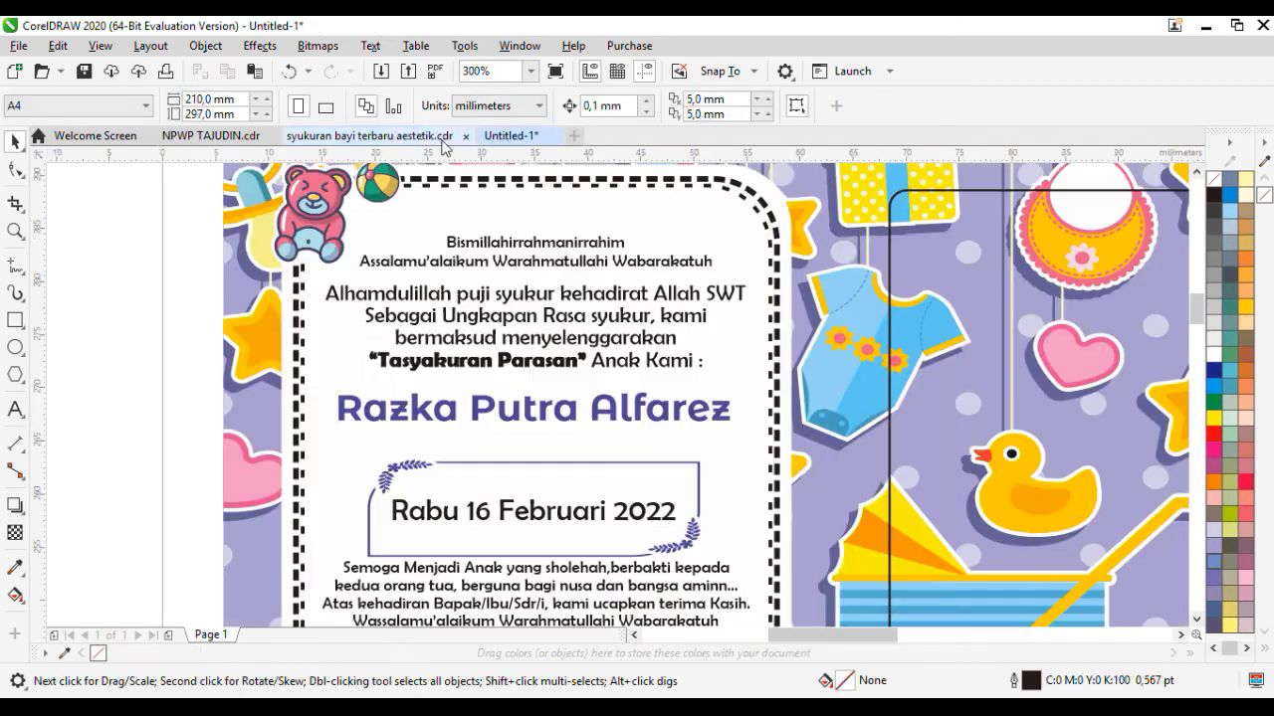
- Switch to Photoshop and open the baby photo WhatsApp Image 2022-02-20 at 22.52.28.jpeg
scroll(463, 301, down, 3)
scroll(464, 302, up, 3)
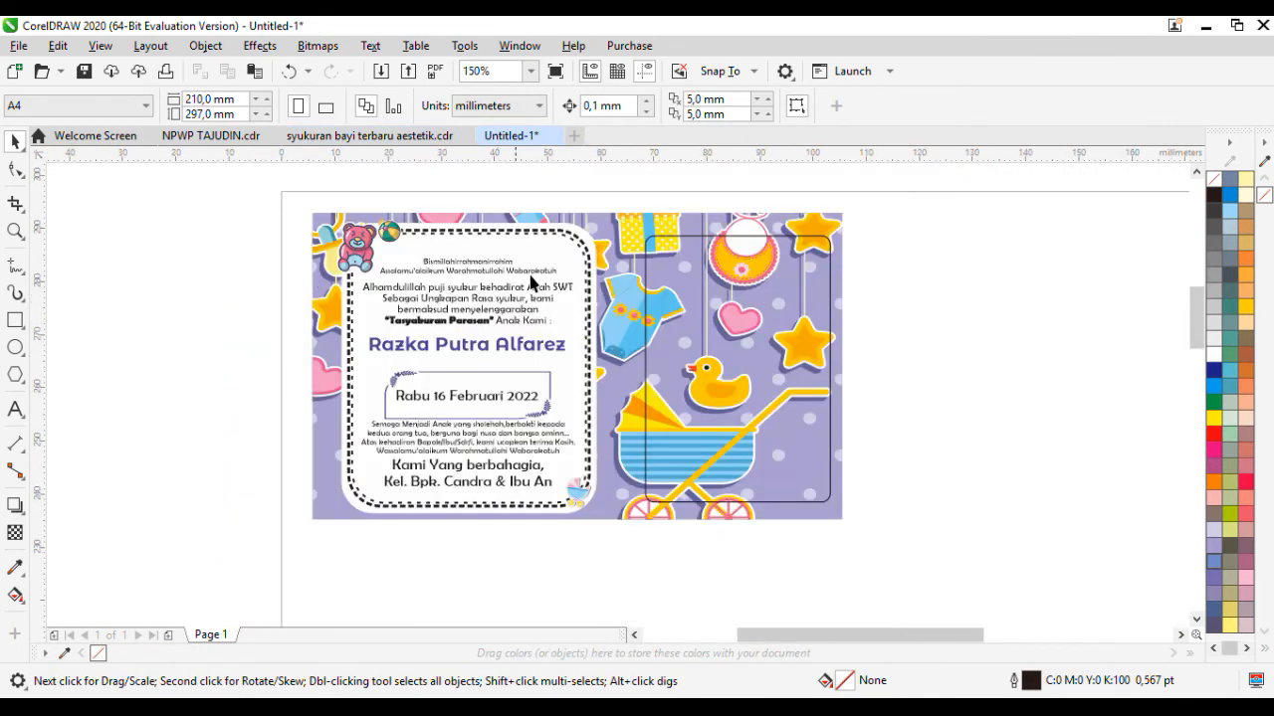
click(694, 263)
click(118, 706)
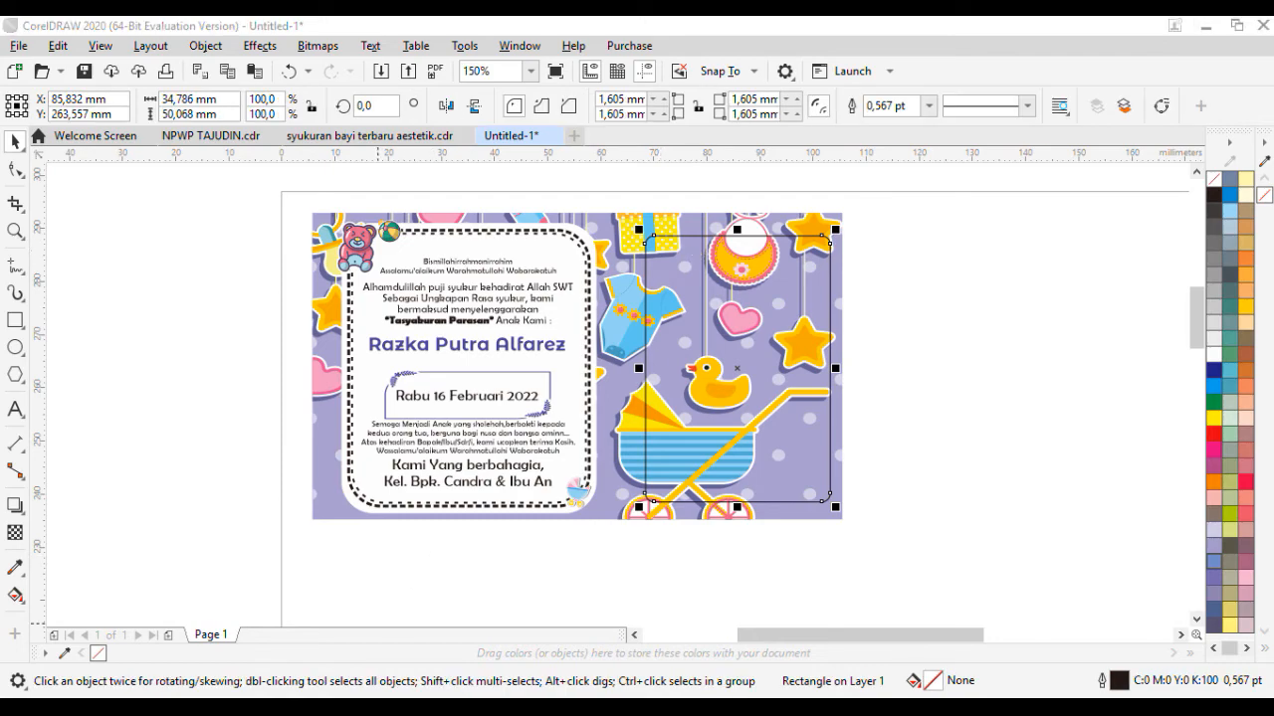
click(117, 706)
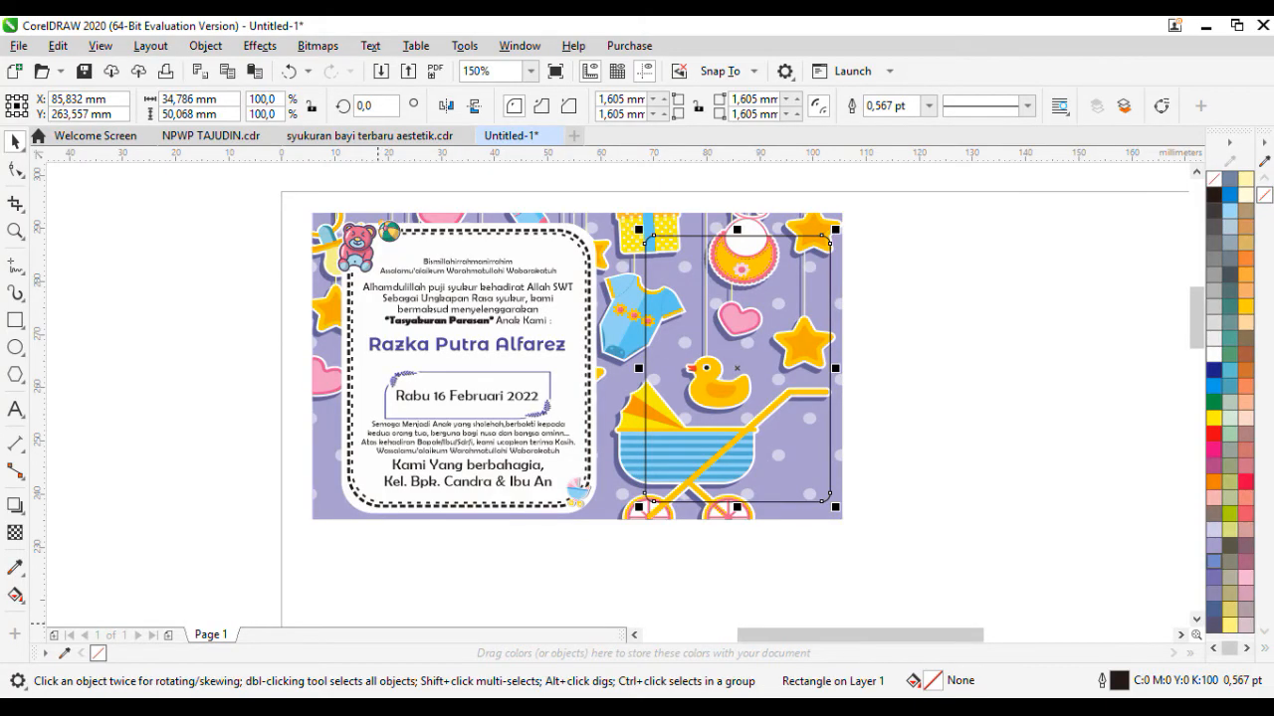
click(138, 706)
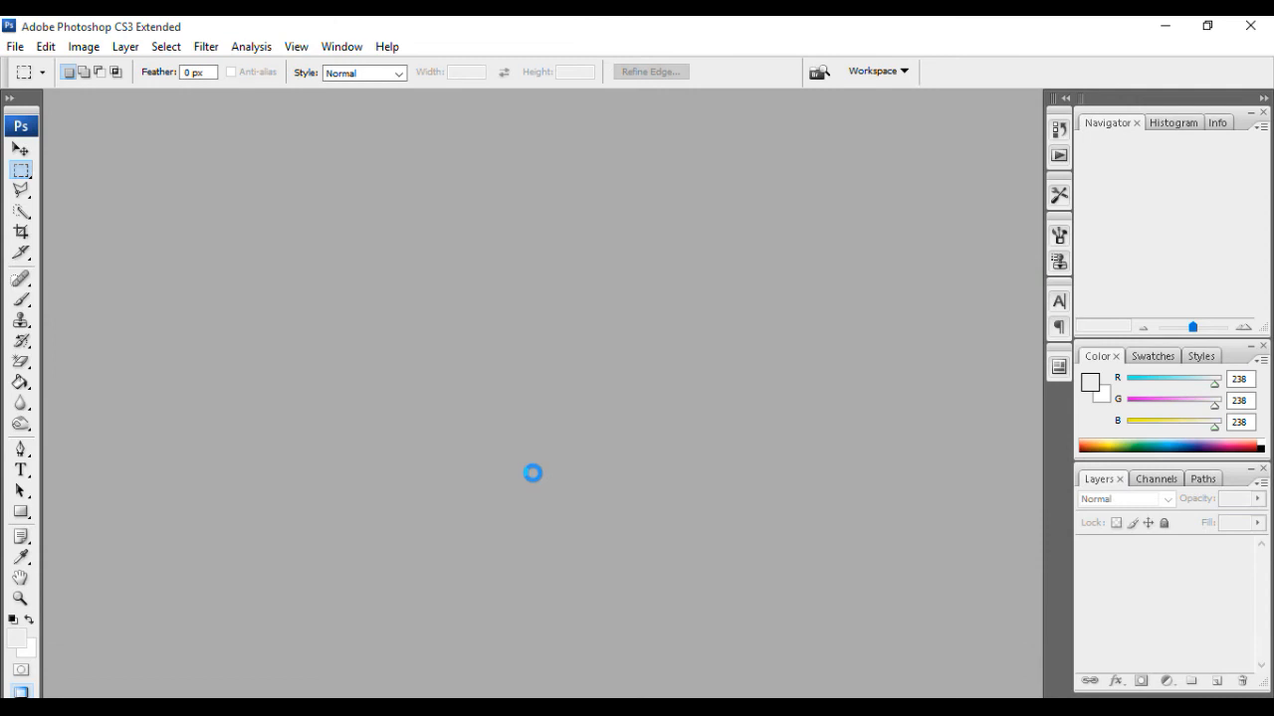
- Crop the baby photo at full width, cutting away the lower part of the blanket
key(c)
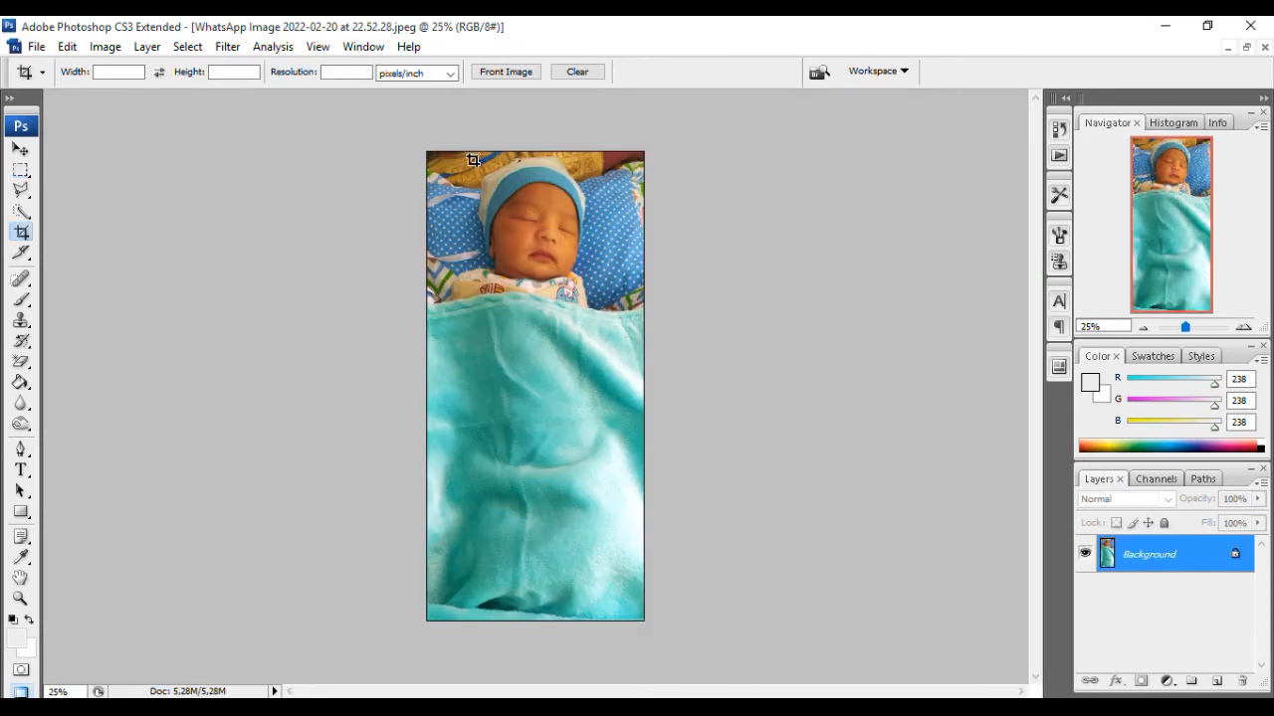
drag(426, 151, 753, 478)
key(Return)
key(v)
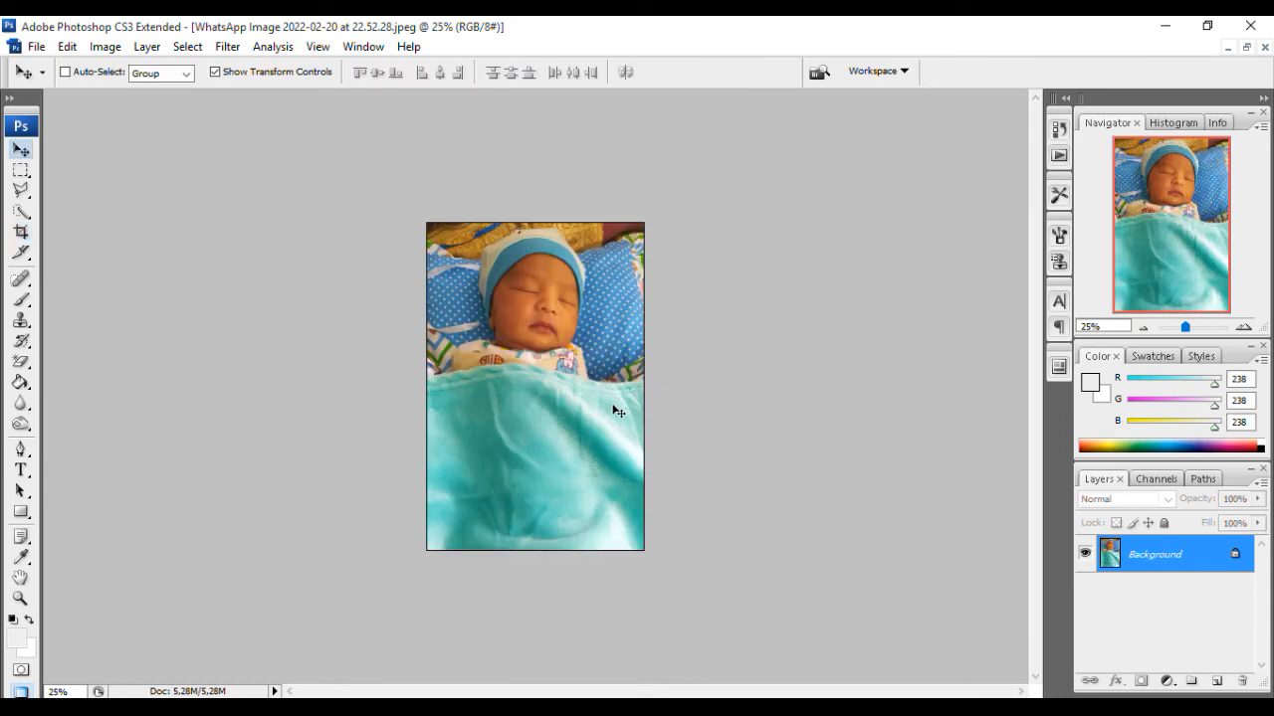
- Brighten the cropped baby photo slightly with a Curves adjustment
key(ctrl+plus)
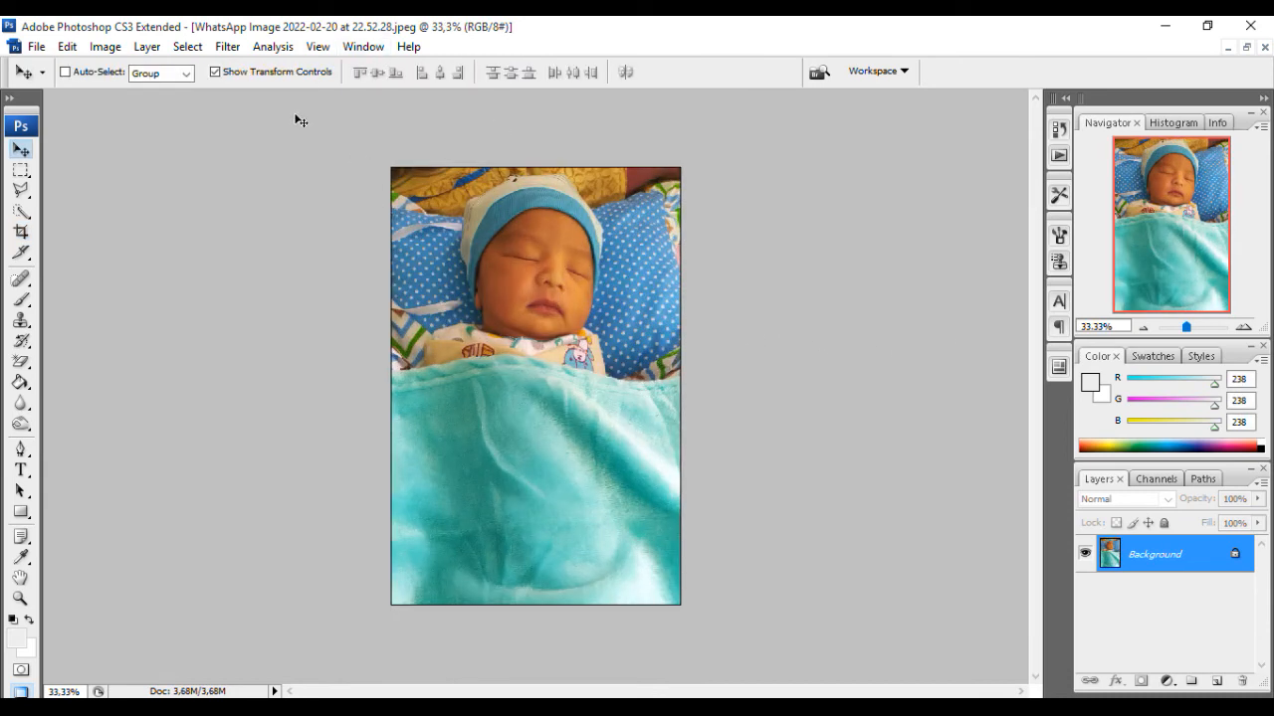
click(35, 47)
mouse_move(97, 52)
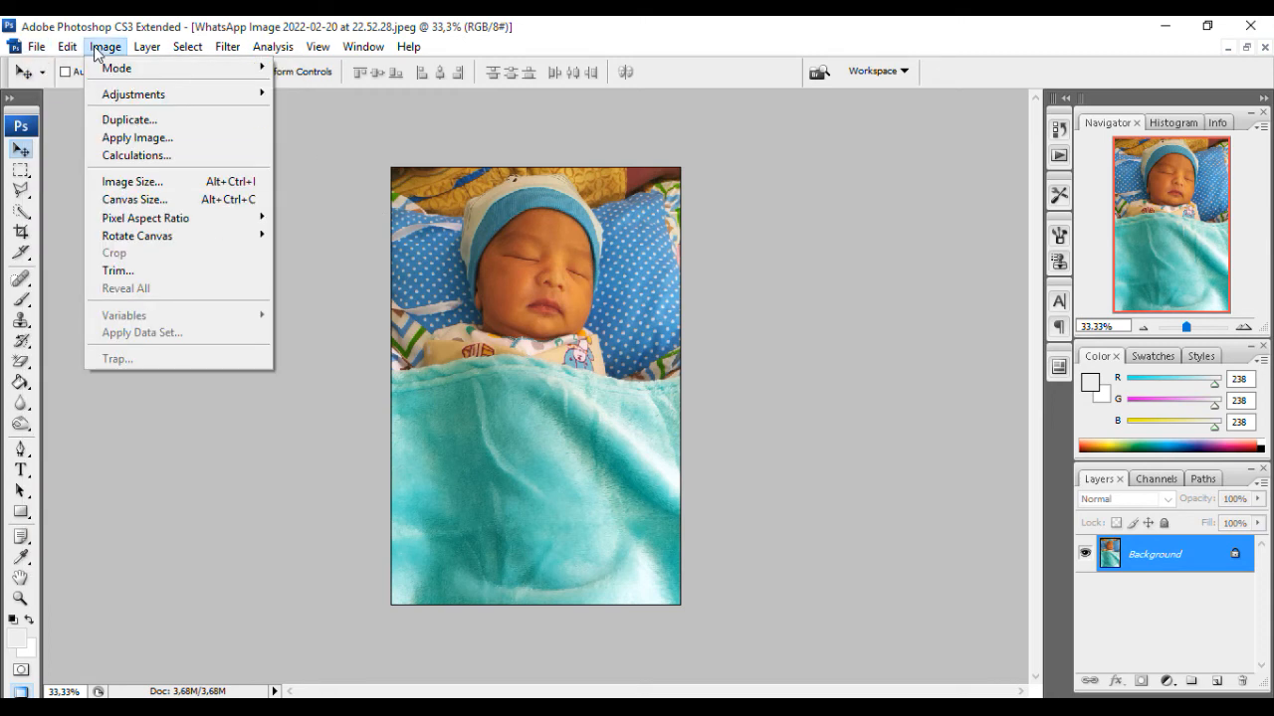
mouse_move(207, 100)
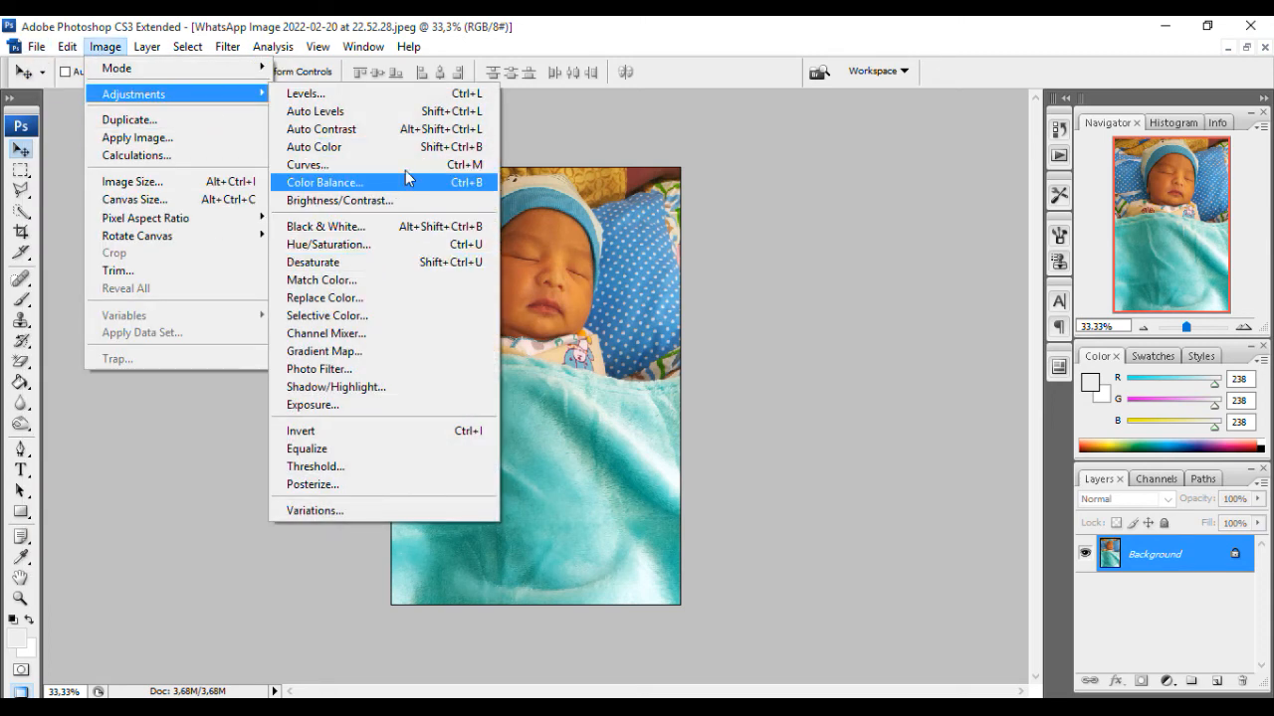
click(408, 164)
drag(963, 340, 953, 333)
key(Return)
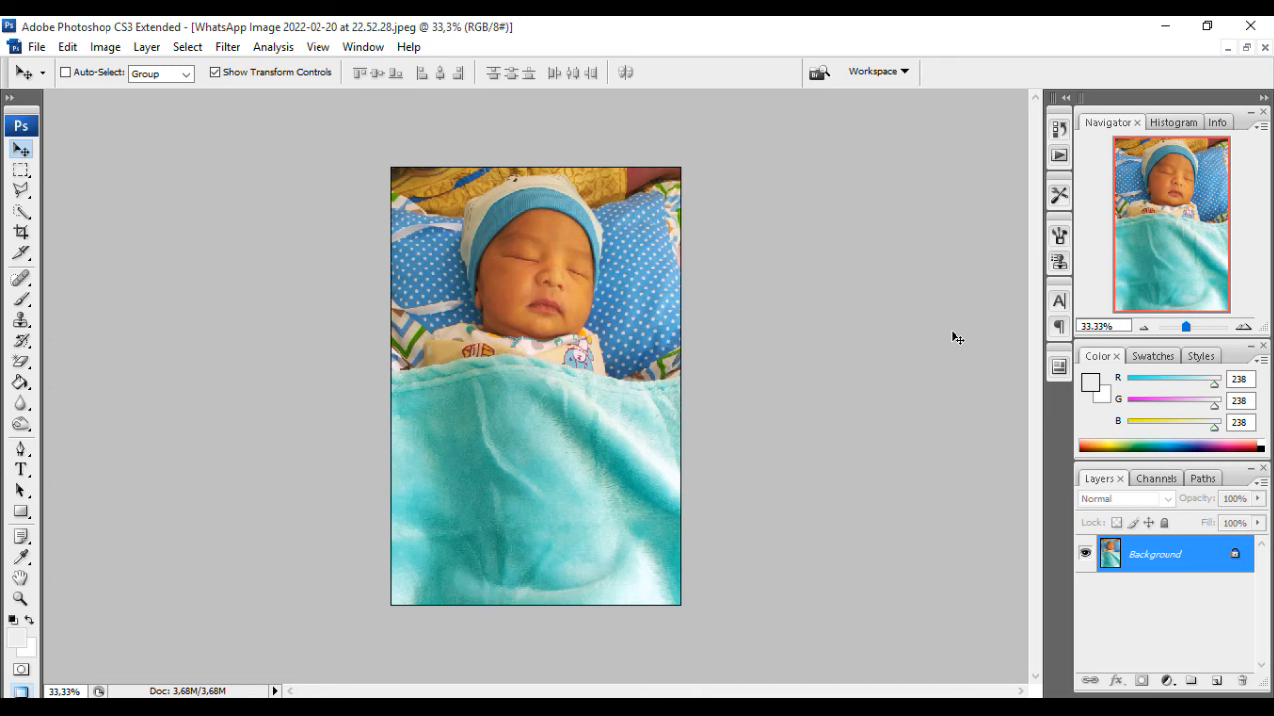
- Save the photo as a JPEG at quality 12 (Maximum) and bring the file into the invitation document in CorelDRAW
key(ctrl+s)
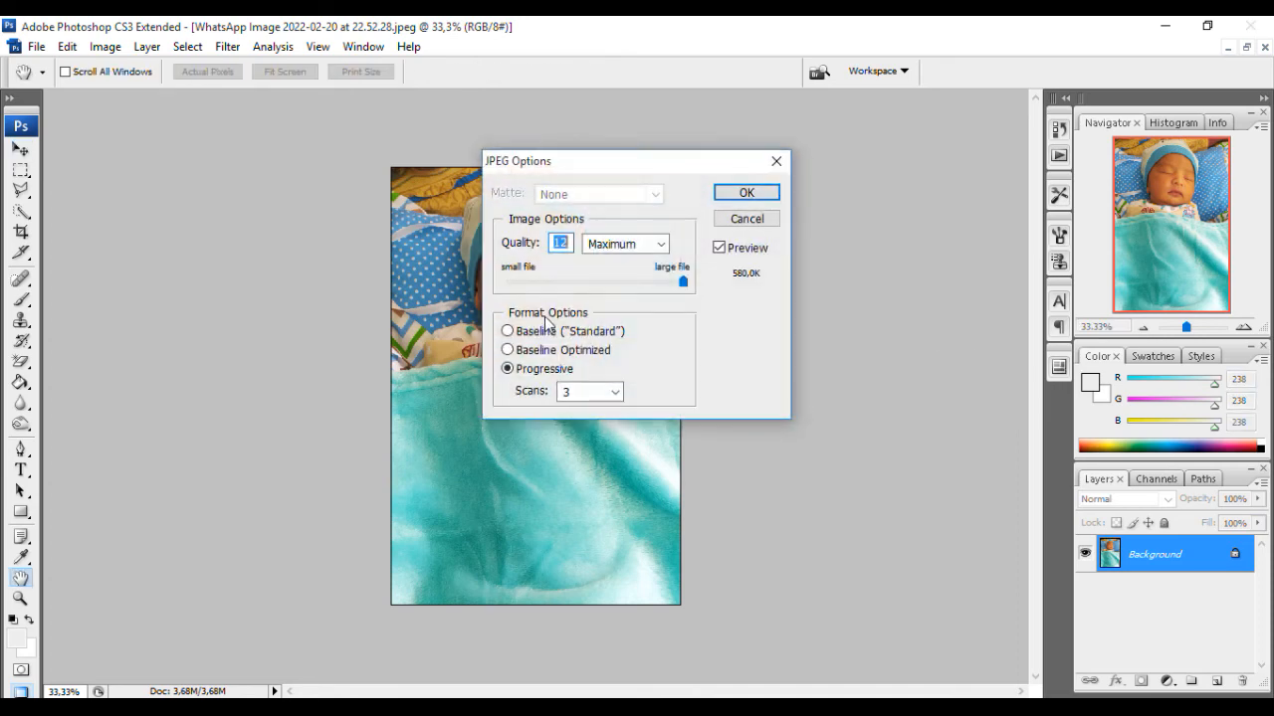
key(Return)
key(alt+Tab)
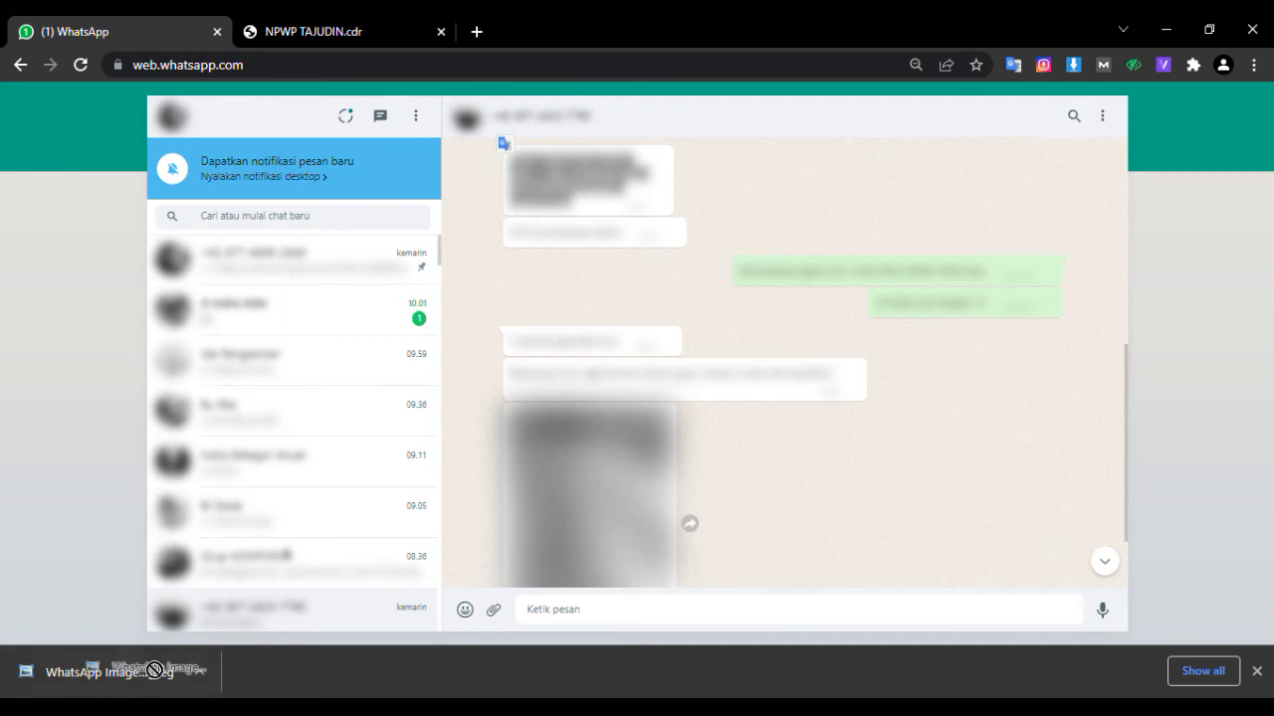
drag(110, 672, 252, 421)
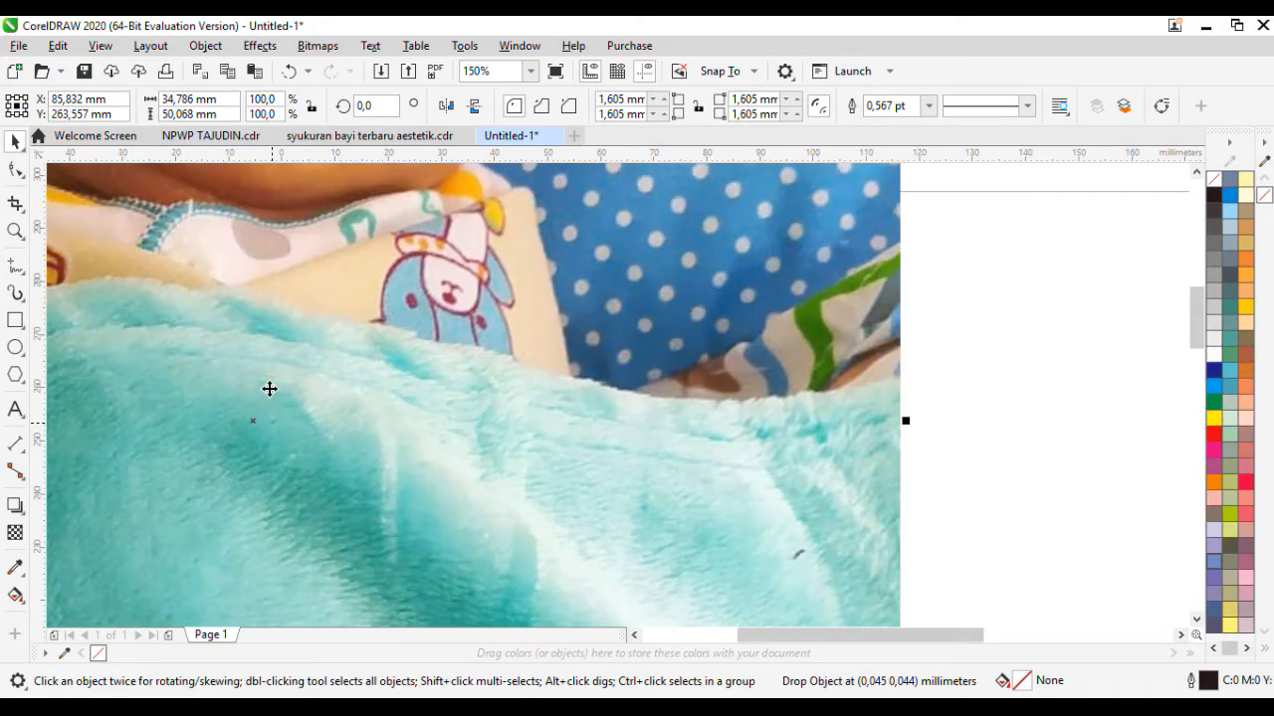
scroll(343, 389, down, 2)
- Scale the baby photo down to about 40.5 × 61.3 mm and place it over the right half of the card
drag(350, 380, 383, 459)
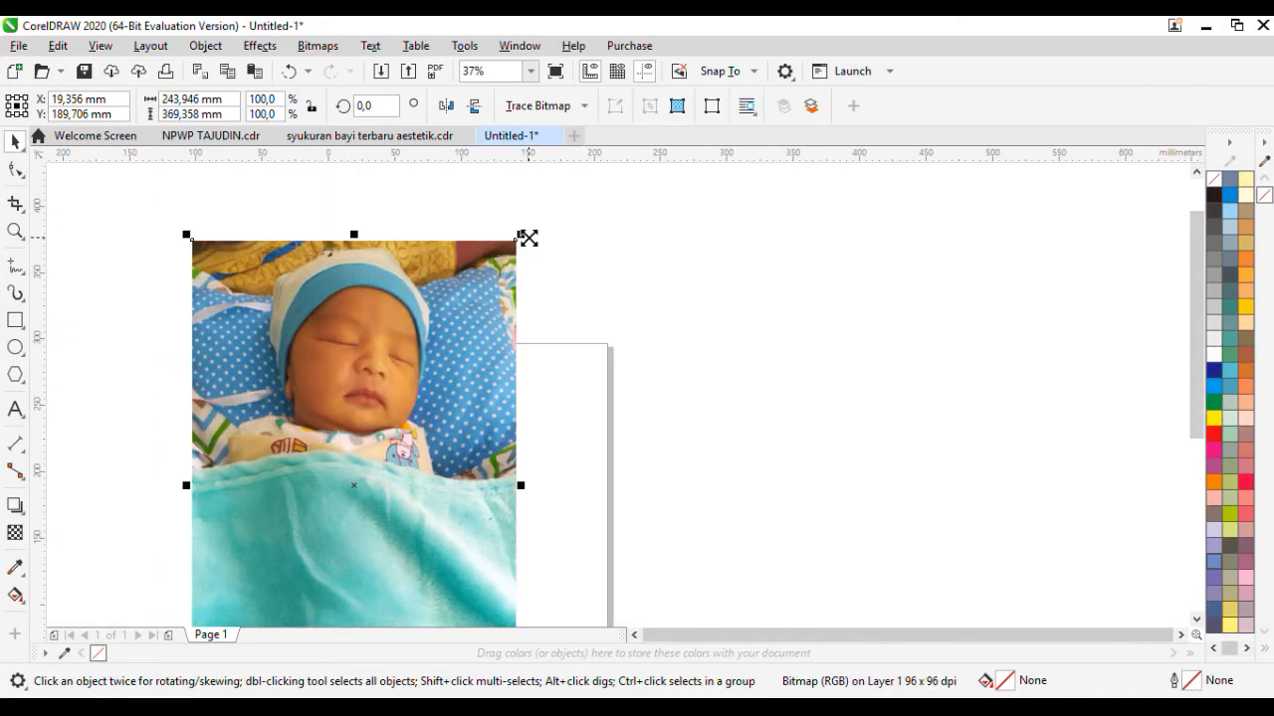
drag(526, 236, 426, 385)
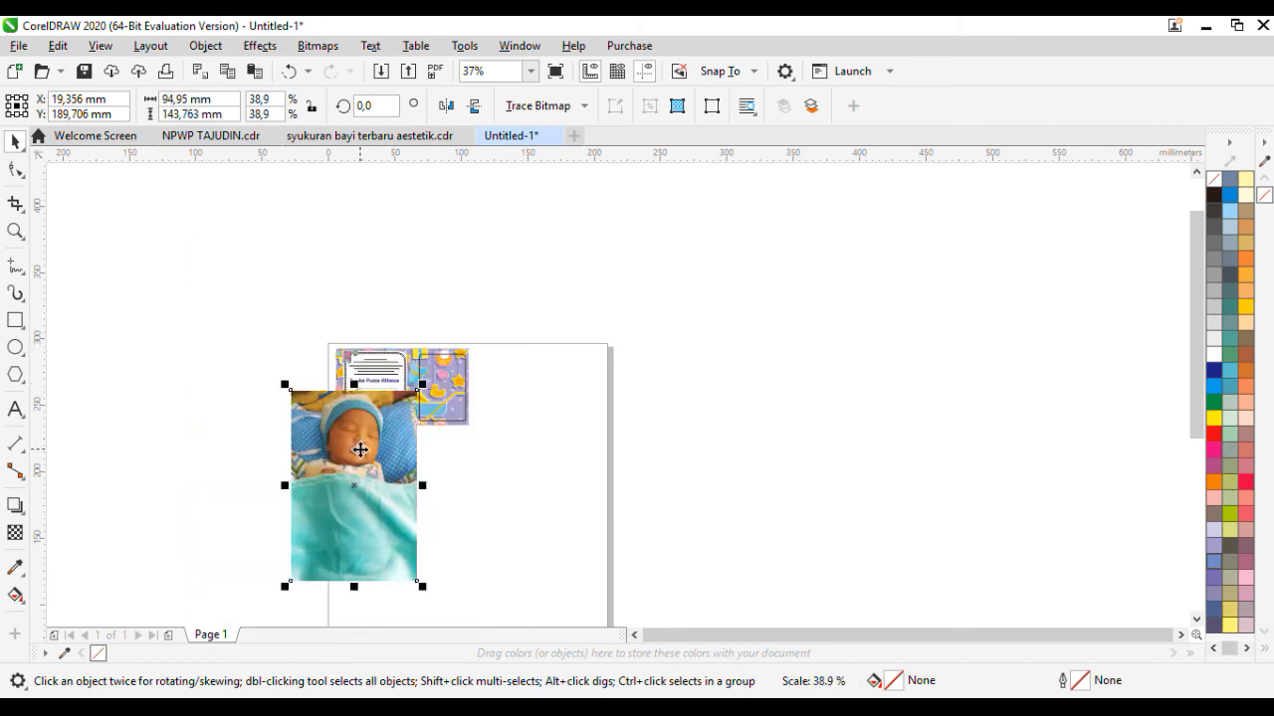
drag(359, 445, 495, 385)
scroll(495, 385, up, 3)
scroll(603, 242, down, 3)
drag(607, 293, 480, 306)
scroll(501, 365, up, 3)
scroll(466, 312, up, 2)
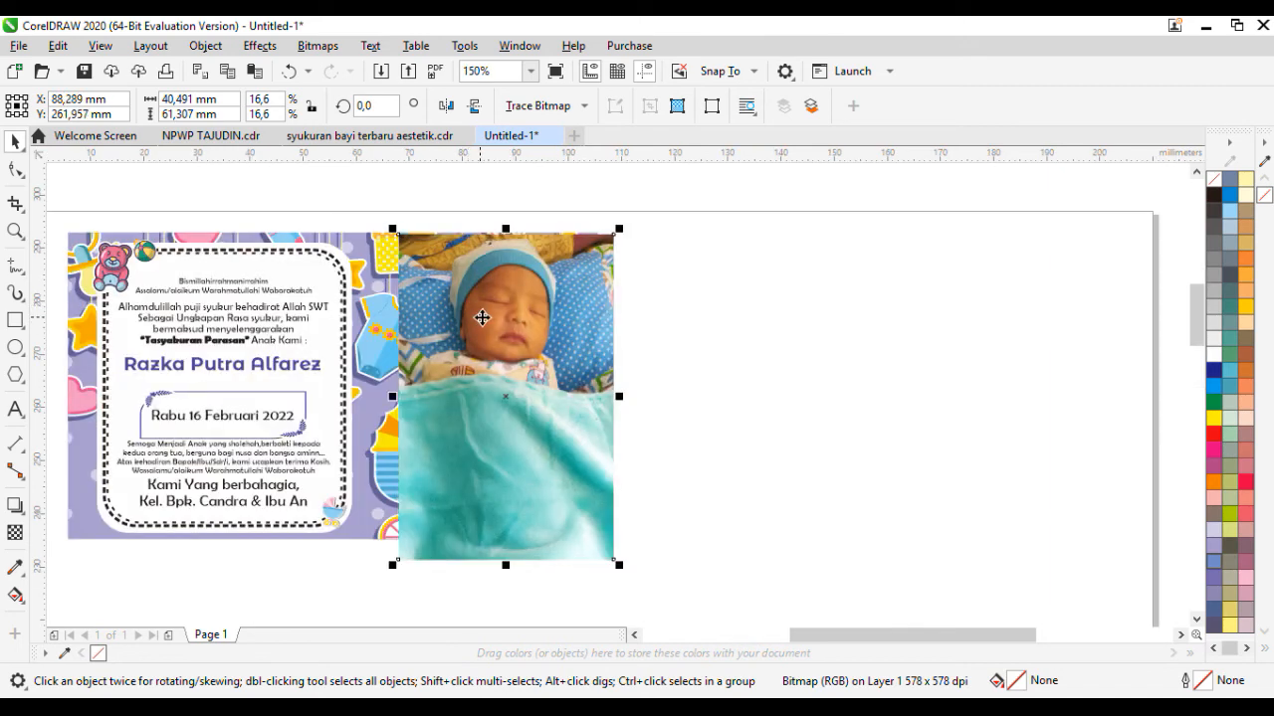
- Order the baby photo beneath the rounded rectangle and centre the rectangle horizontally on the photo
key(ctrl+Page_Down)
click(560, 301)
shift+click(606, 287)
key(c)
click(537, 289)
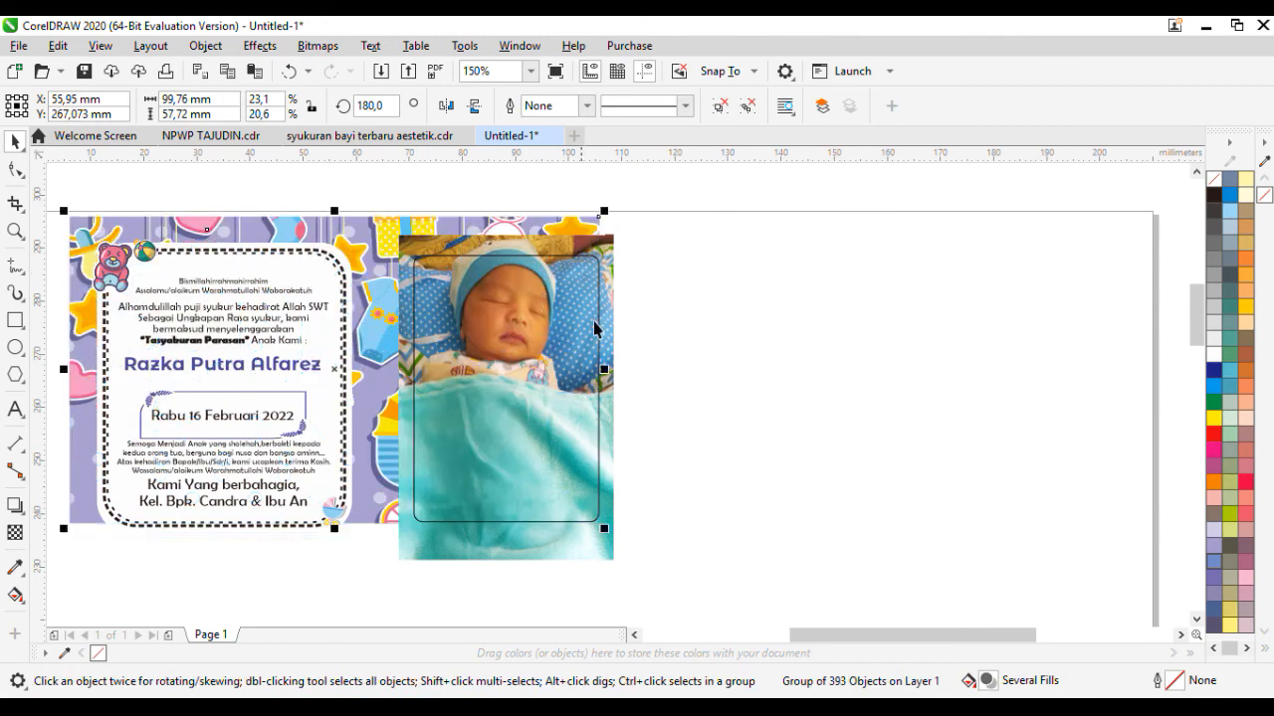
- Nudge the rounded rectangle up about 2.9 mm so its upper edge lies near the top of the photo
click(554, 499)
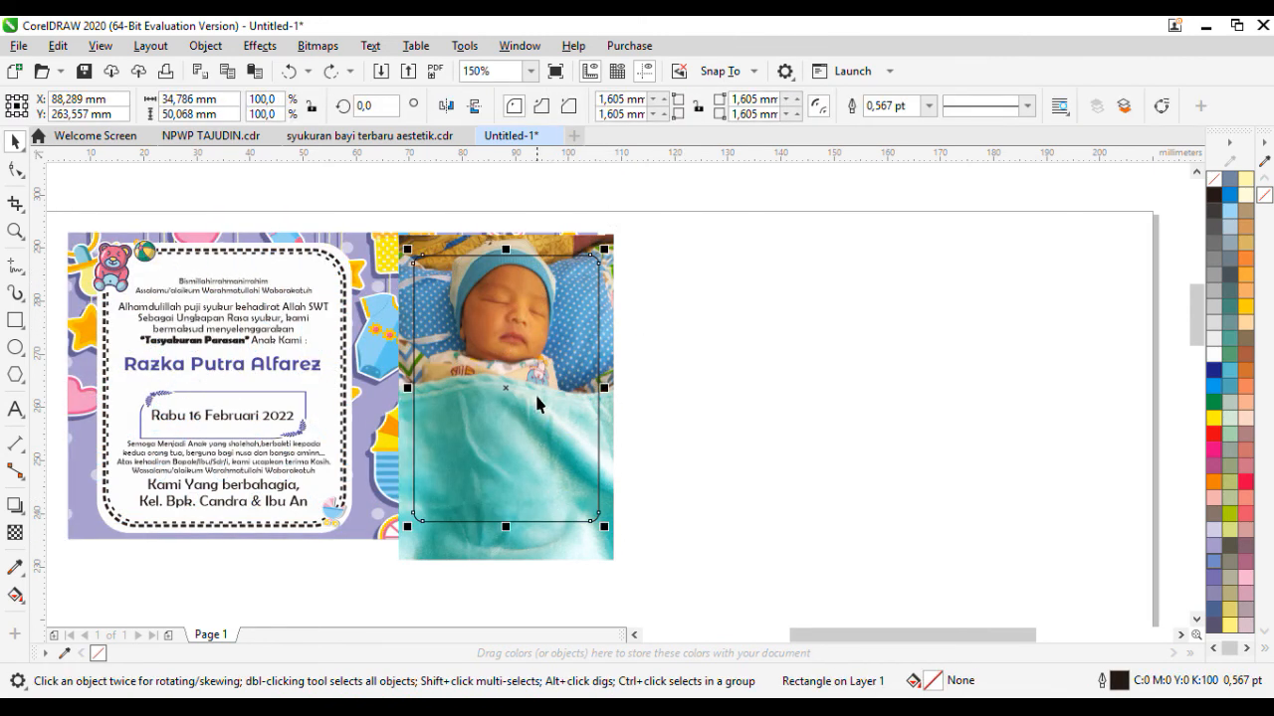
key(Up)
key(Up)
key(Up)
key(Up)
key(Up)
key(Up)
key(Up)
key(Up)
key(Up)
key(Up)
key(Up)
key(Up)
key(Up)
key(Up)
key(Up)
key(Up)
key(Up)
key(Up)
key(Up)
key(Up)
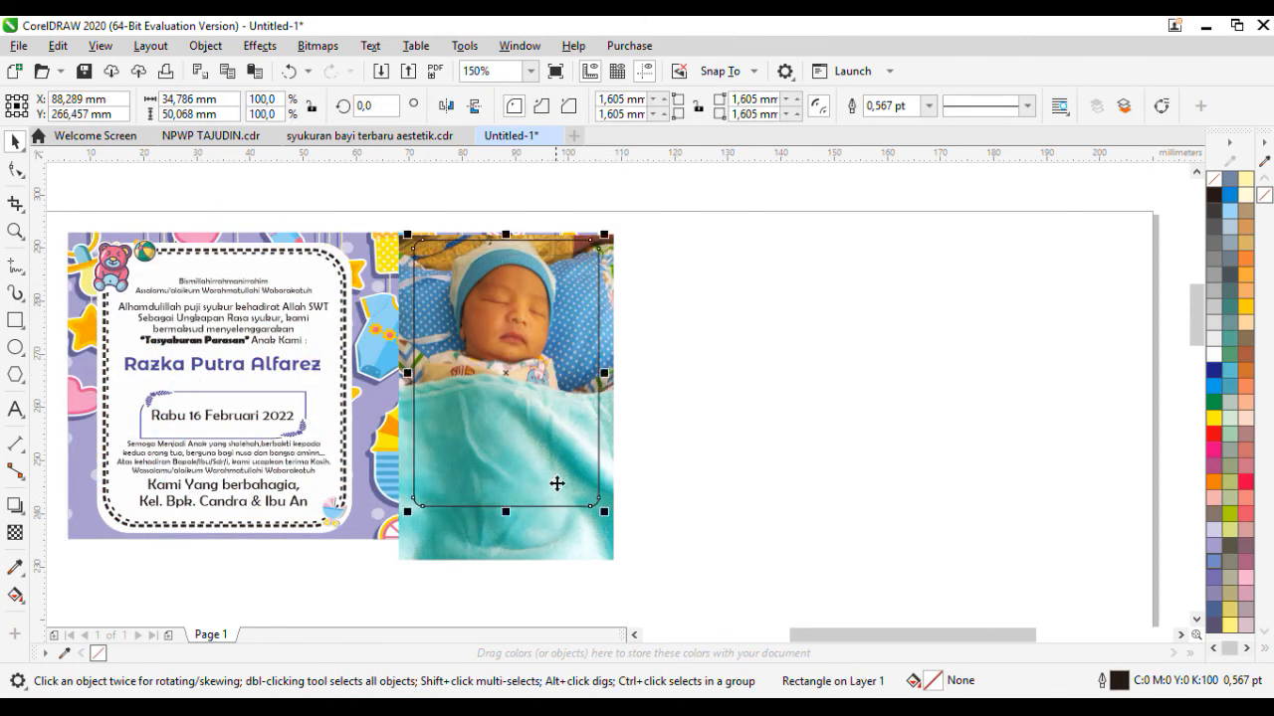
- Intersect the baby photo with the rounded rectangle and delete the leftover original photo
shift+click(561, 534)
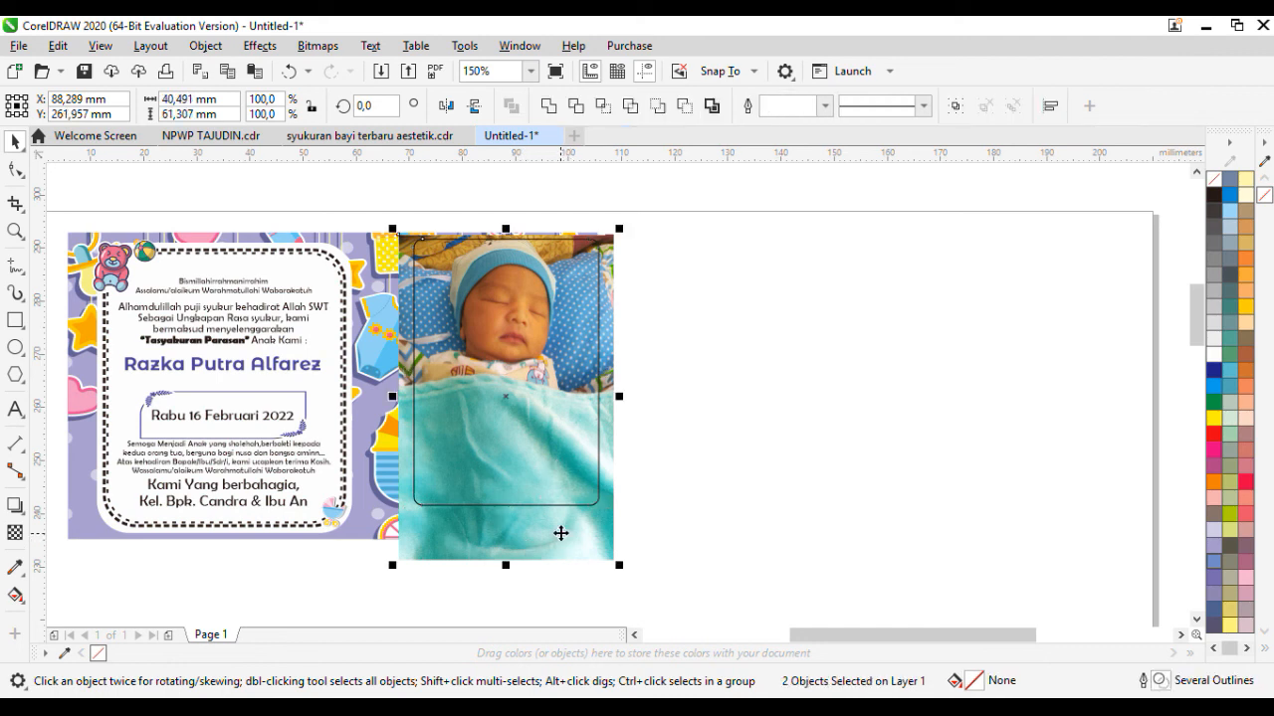
click(602, 106)
click(569, 544)
key(Delete)
- Scale the trimmed photo and its rounded frame together to about 32.2 × 46.4 mm and position them on the card's right half
drag(649, 529, 716, 522)
key(ctrl+g)
drag(509, 367, 480, 390)
drag(574, 253, 561, 266)
- Give the trimmed photo and its rounded frame a white 2.0 pt outline
scroll(456, 325, up, 2)
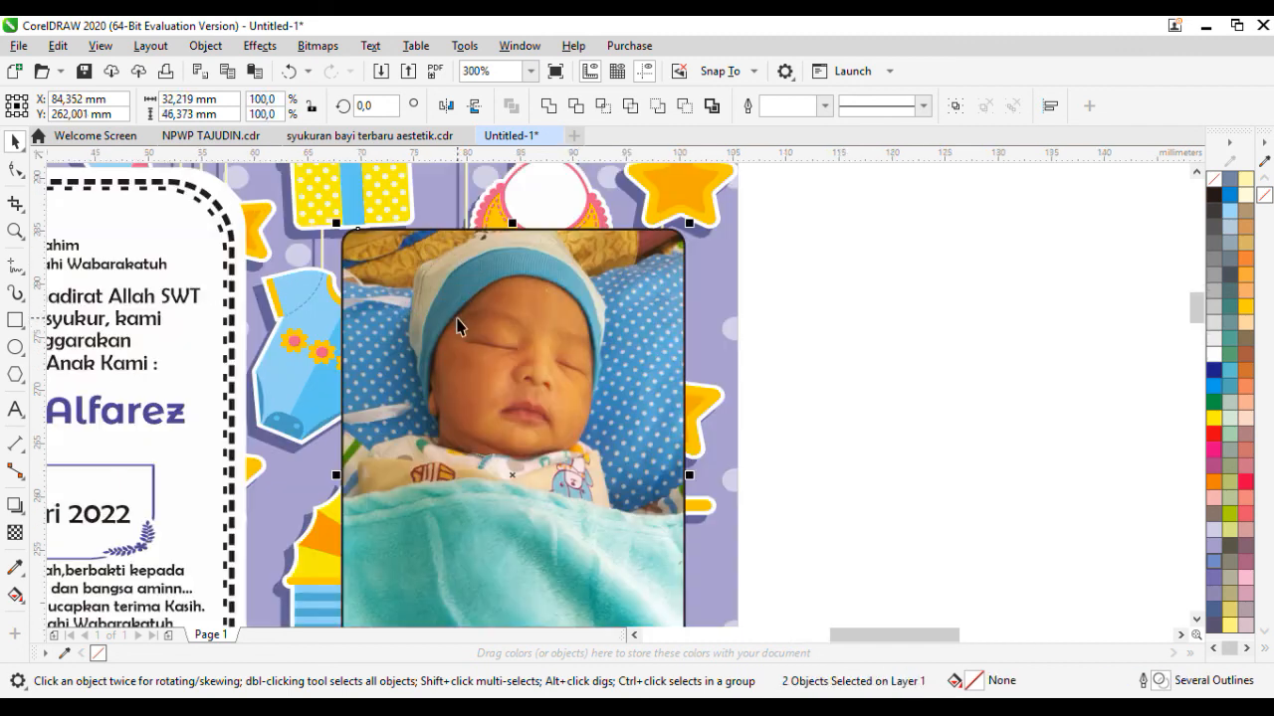
click(824, 105)
click(781, 210)
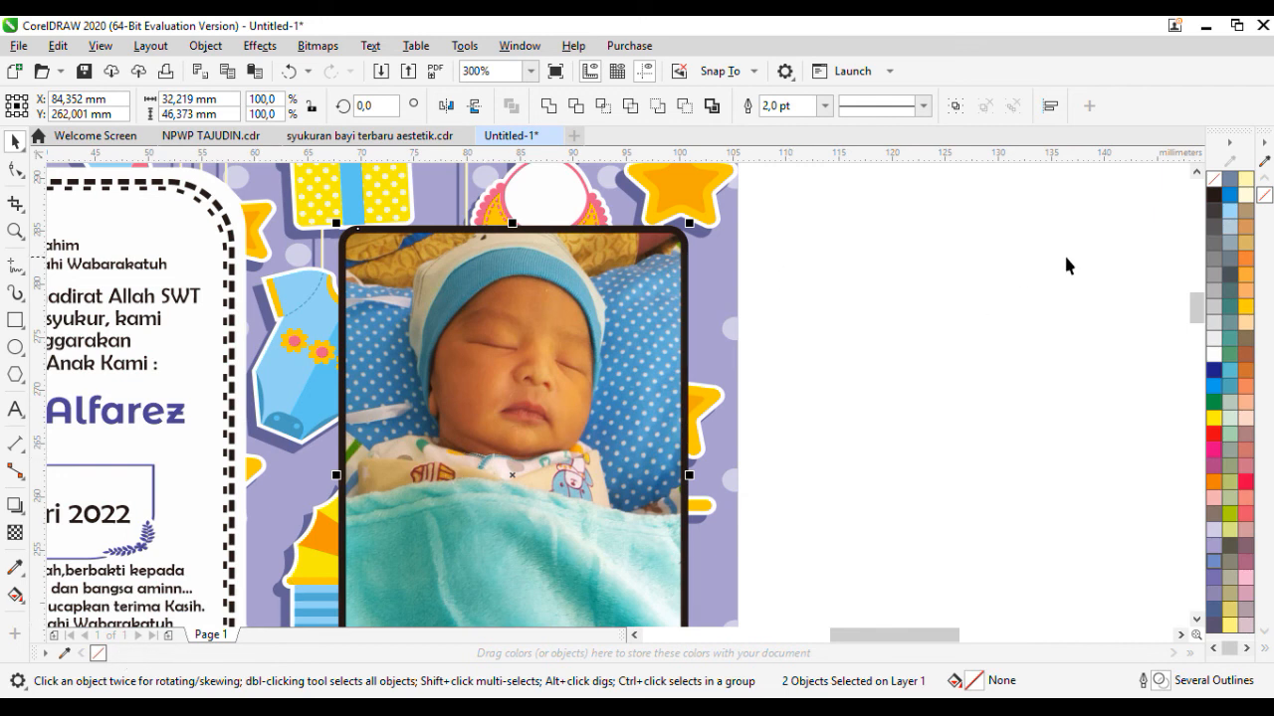
right_click(1214, 355)
scroll(650, 311, down, 2)
scroll(647, 324, up, 1)
- Shift the framed baby photo slightly to fine-tune its position on the right half of the card
click(840, 511)
drag(758, 538, 488, 231)
drag(580, 362, 575, 360)
click(799, 334)
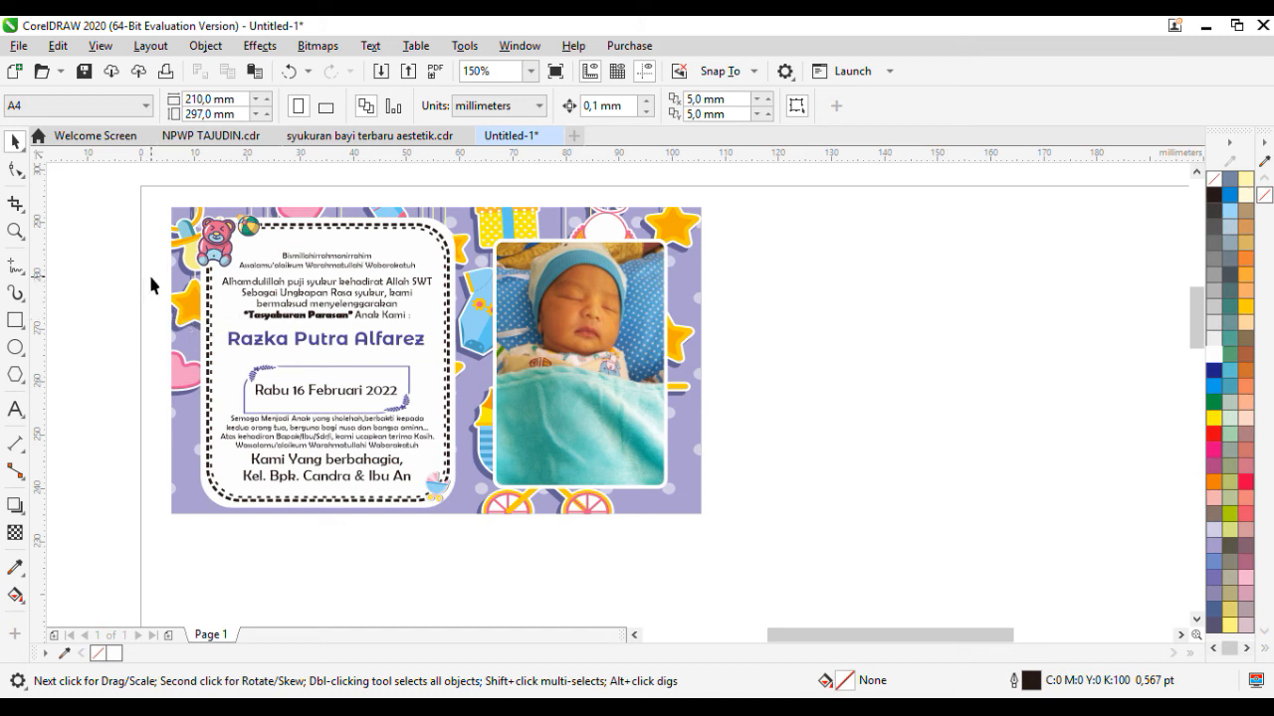
scroll(151, 282, up, 2)
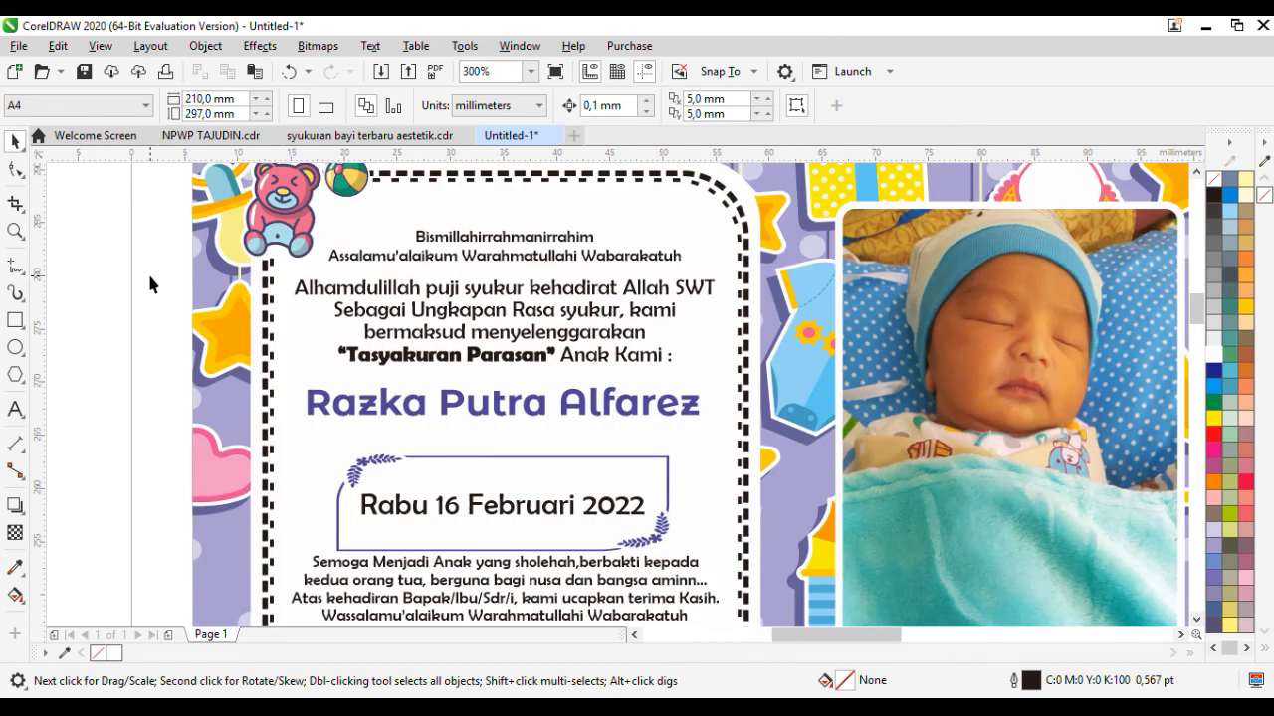